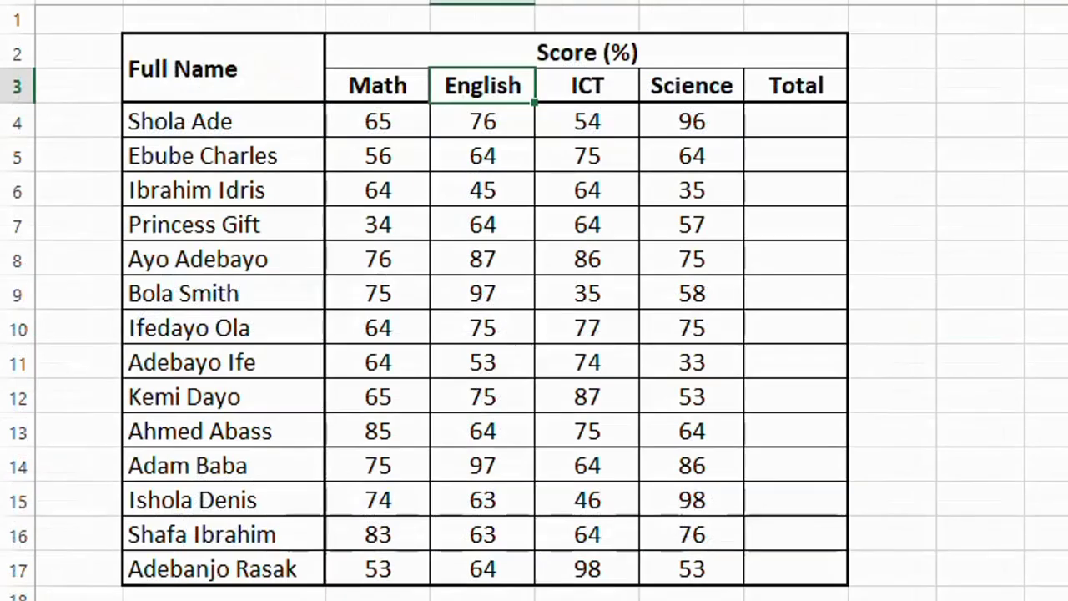
- Total the first student's Math to Science scores in cell G4 with =SUM(C4:F4)
{"action": "left_click", "coordinate": [777, 118]}
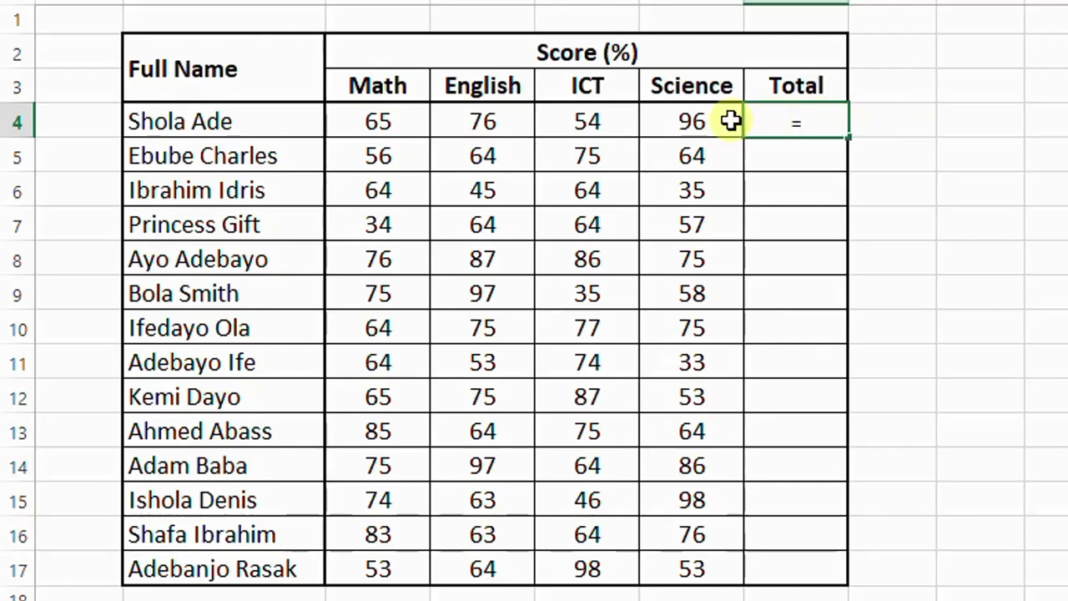
{"action": "type", "text": "sum"}
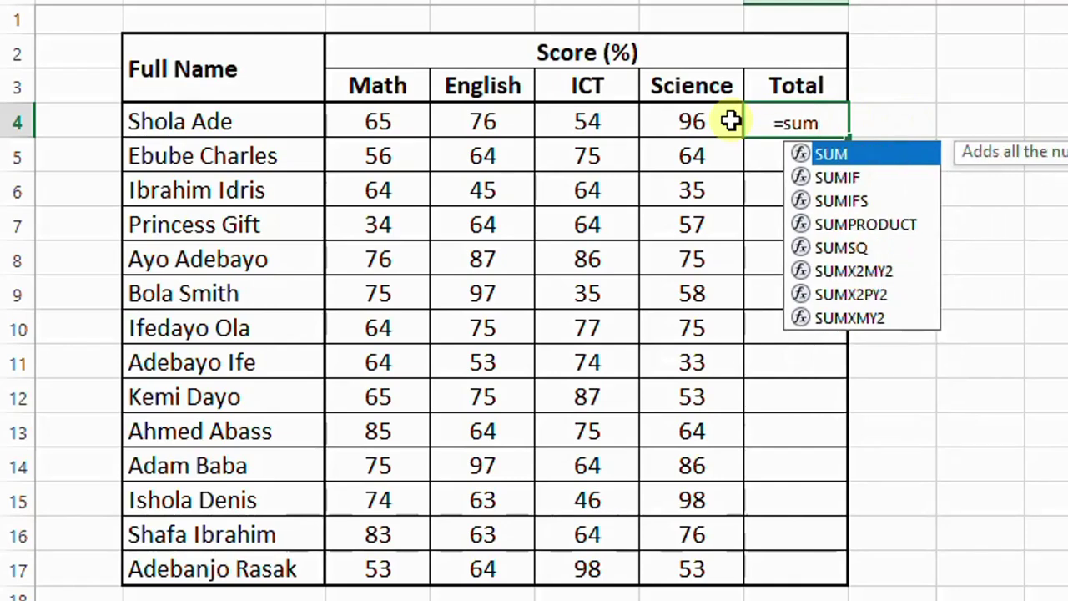
{"action": "key", "text": "Tab"}
{"action": "left_click_drag", "start_coordinate": [381, 121], "coordinate": [680, 124]}
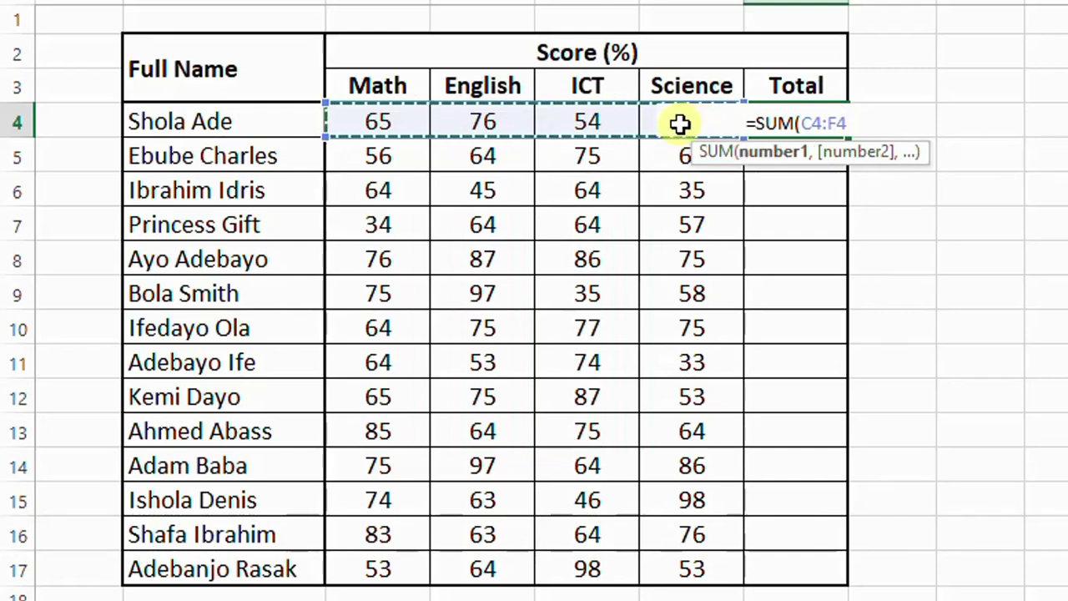
{"action": "key", "text": "Return"}
- Copy the SUM formula from G4 down to G17 and clear the Total column again
{"action": "left_click", "coordinate": [796, 123]}
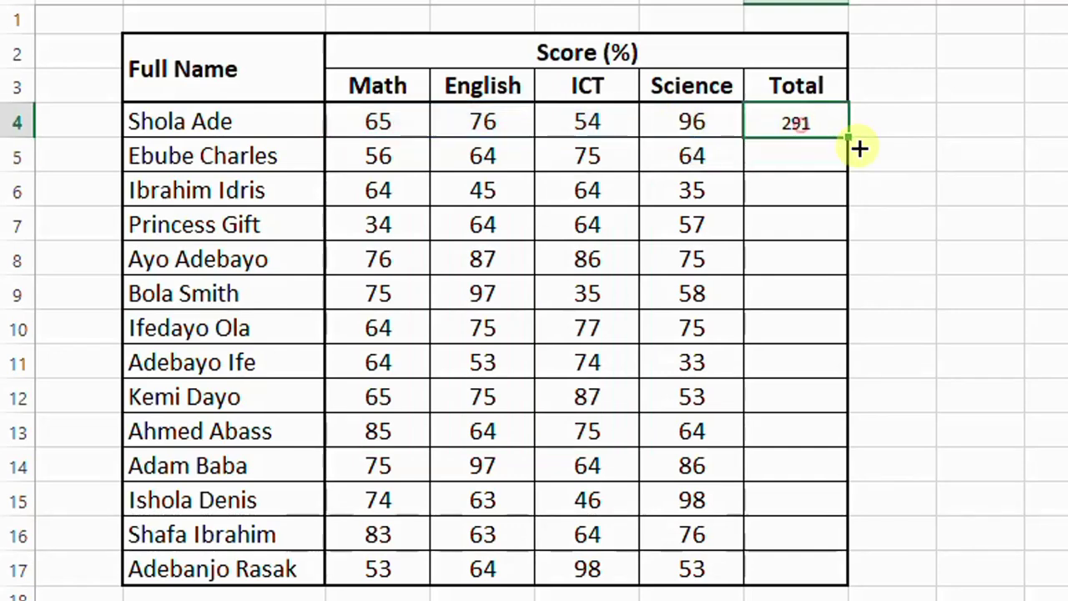
{"action": "left_click_drag", "start_coordinate": [848, 138], "coordinate": [847, 581]}
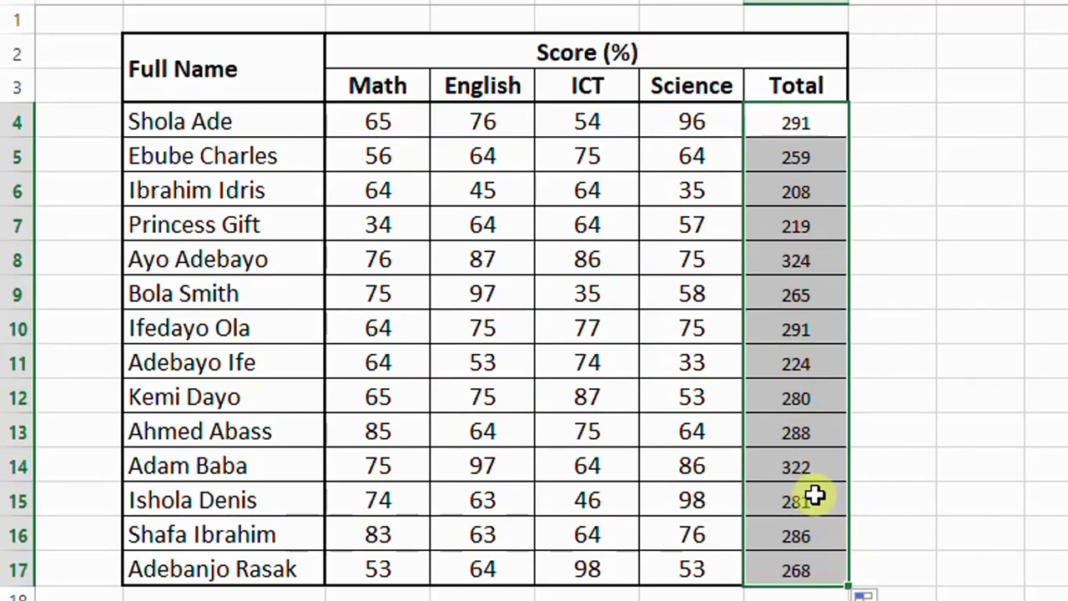
{"action": "left_click", "coordinate": [814, 496]}
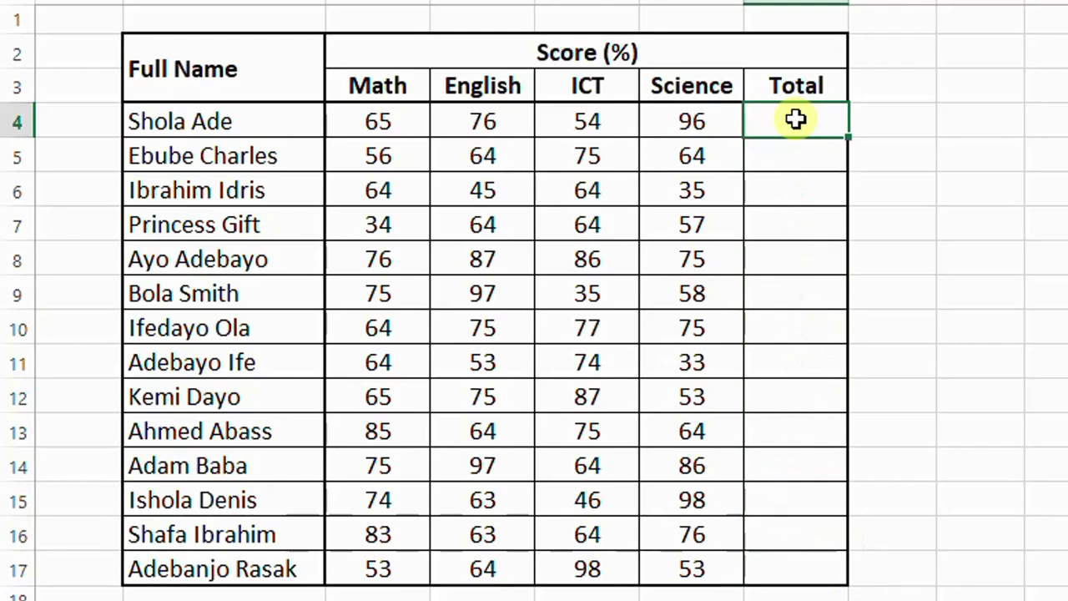
{"action": "left_click", "coordinate": [865, 162]}
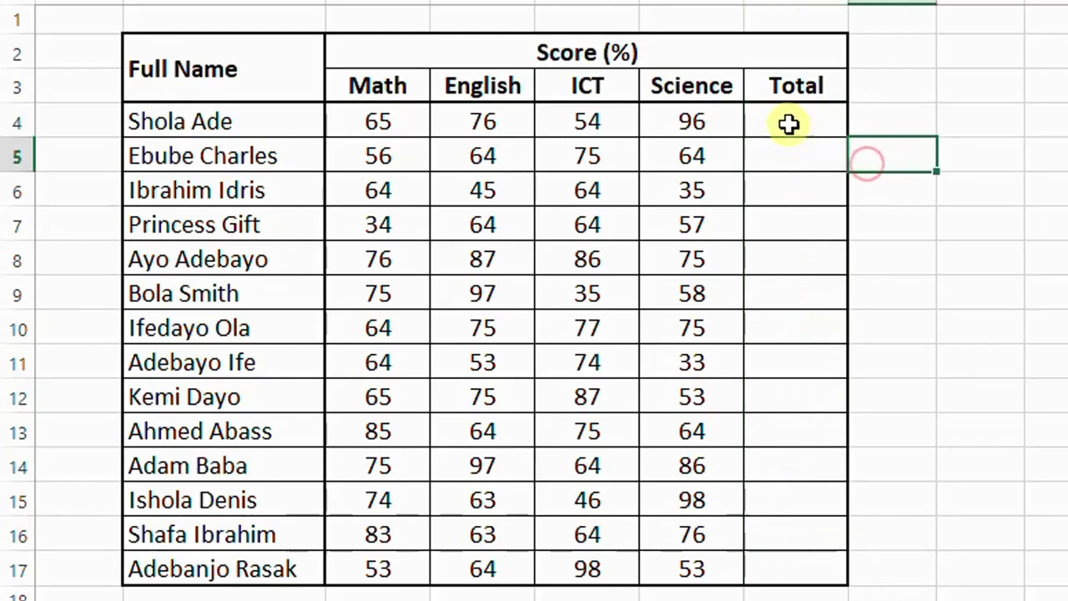
- Enter =SUM(C4:F4) into all Total cells G4:G17 at once
{"action": "left_click_drag", "start_coordinate": [787, 124], "coordinate": [794, 565]}
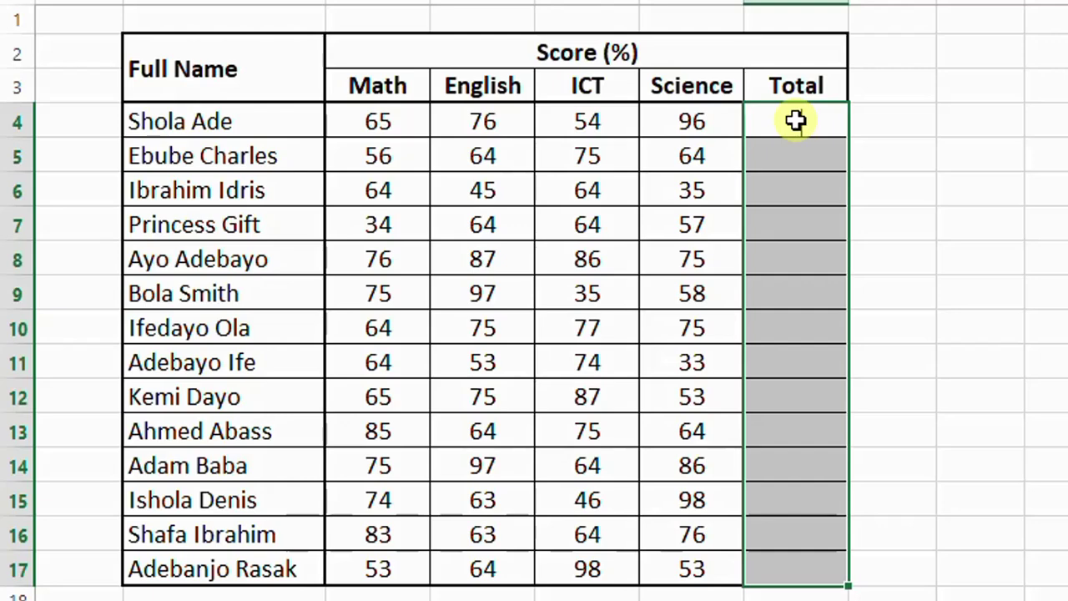
{"action": "type", "text": "="}
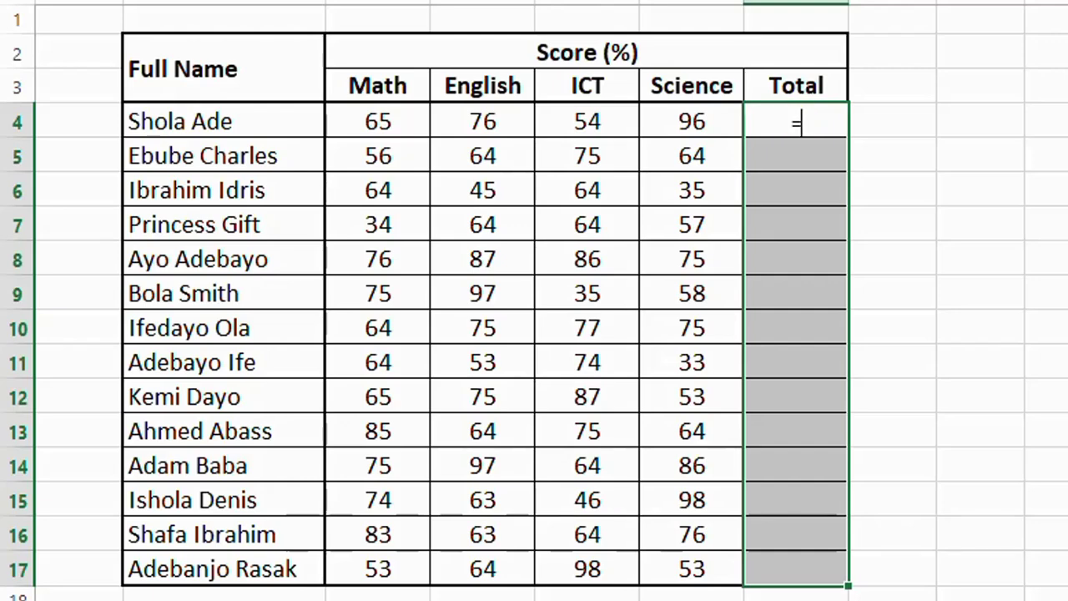
{"action": "type", "text": "sum"}
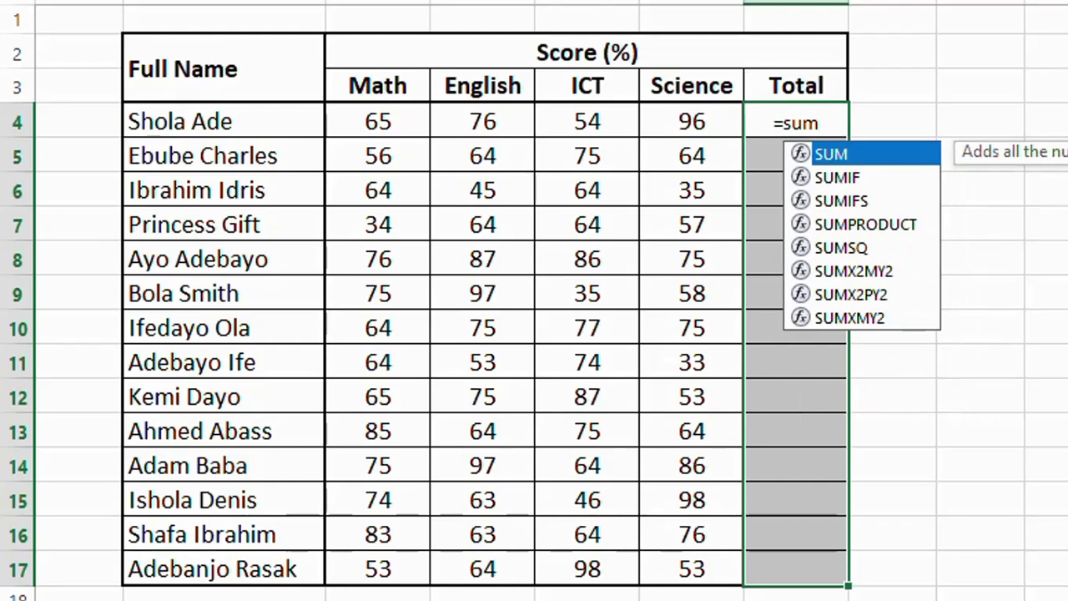
{"action": "key", "text": "Tab"}
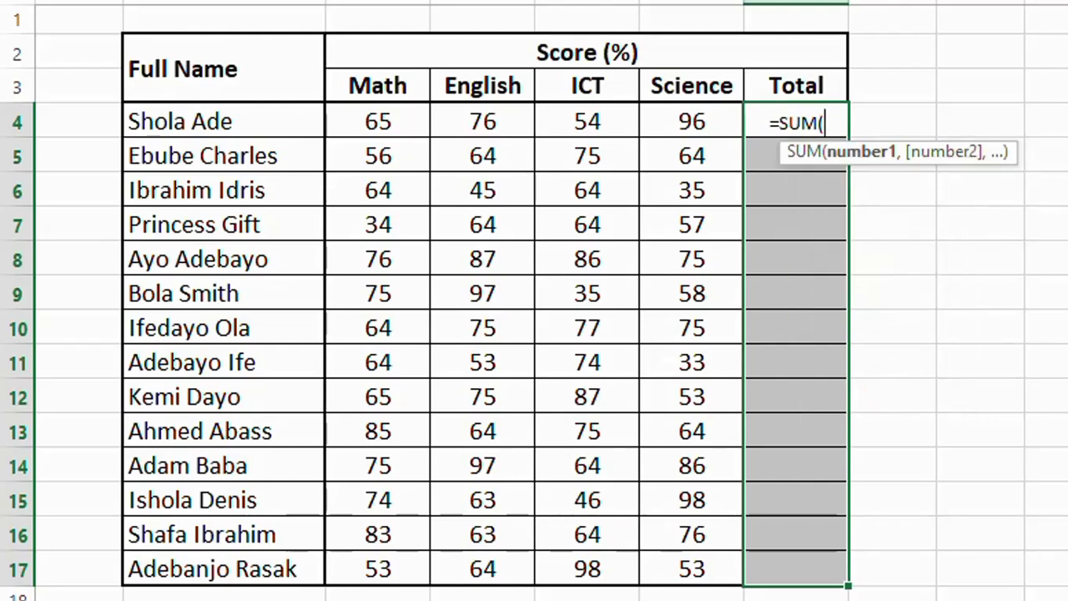
{"action": "left_click_drag", "start_coordinate": [387, 126], "coordinate": [690, 126]}
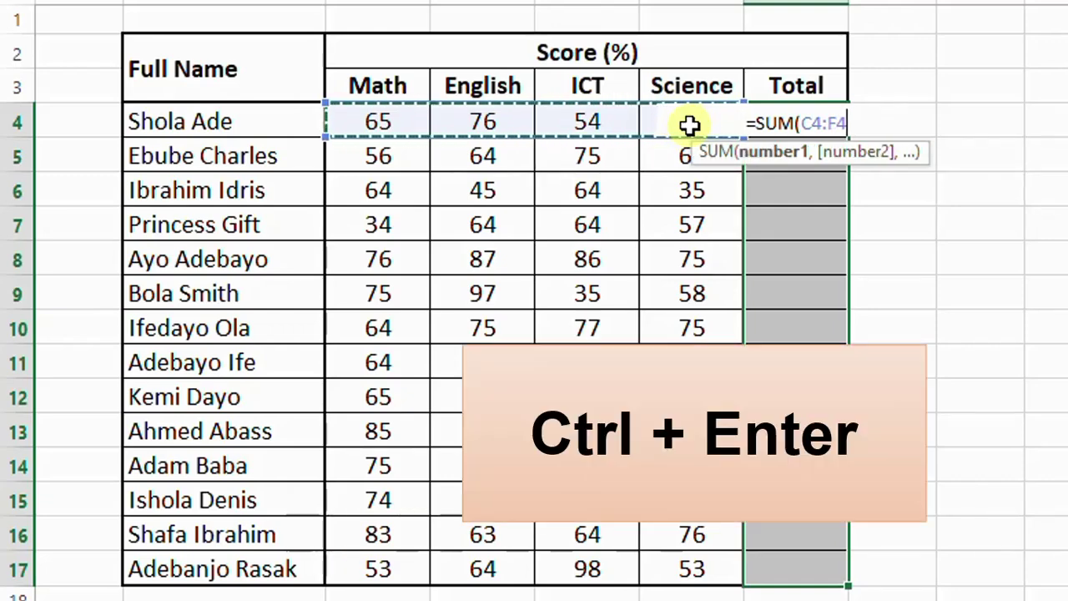
{"action": "key", "text": "ctrl+Return"}
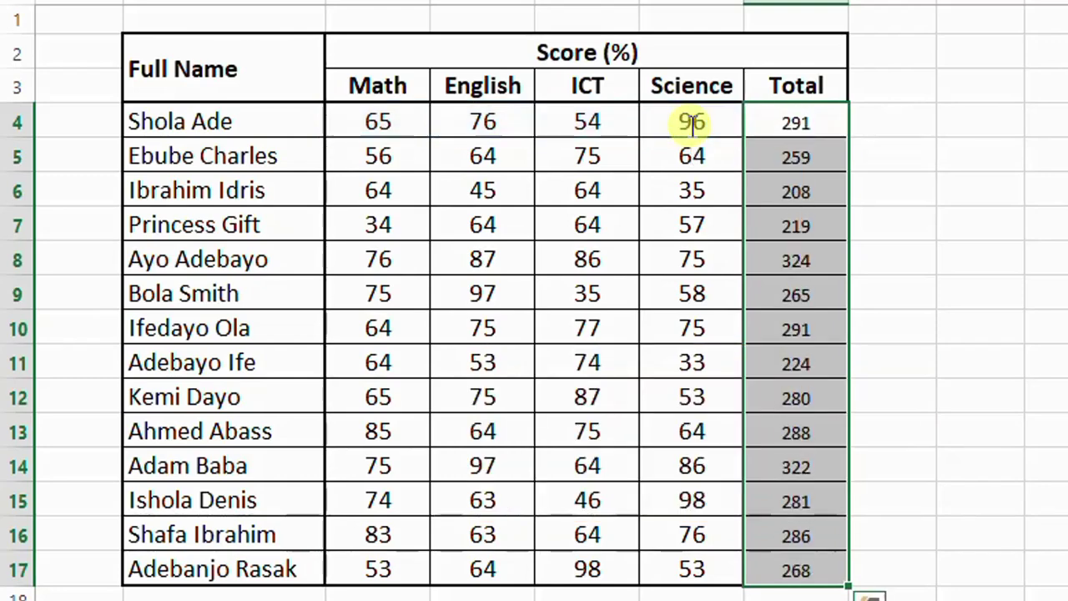
- Fill the SUM formula from G4 down through G17 in the Total column
{"action": "left_click", "coordinate": [820, 144]}
{"action": "left_click", "coordinate": [818, 124]}
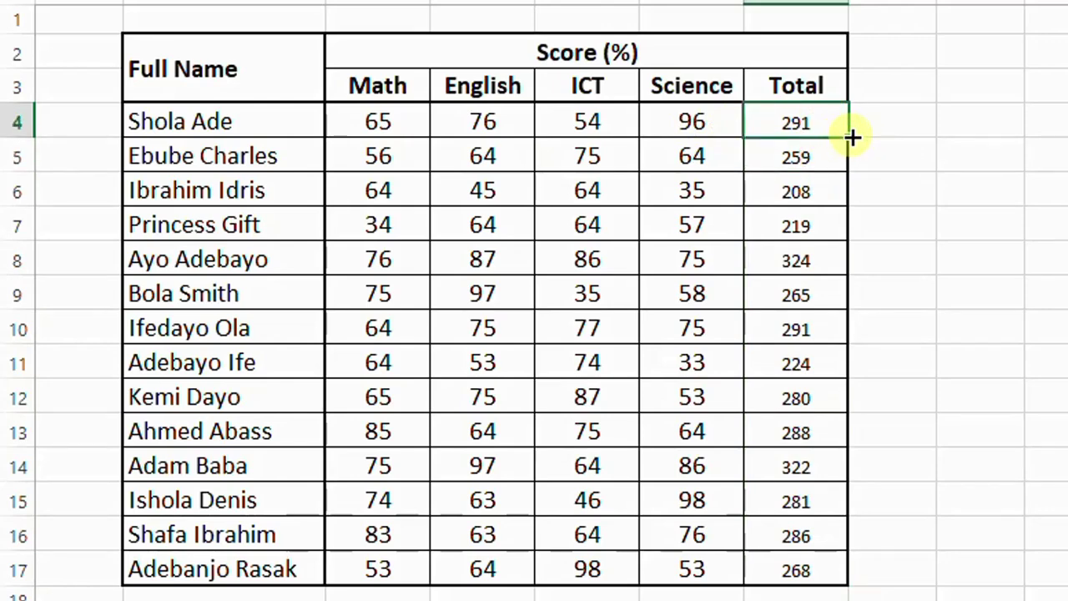
{"action": "left_click_drag", "start_coordinate": [851, 136], "coordinate": [850, 573]}
- Display the formulas in the worksheet cells and refill the Total column from G4 downward
{"action": "left_click", "coordinate": [804, 125]}
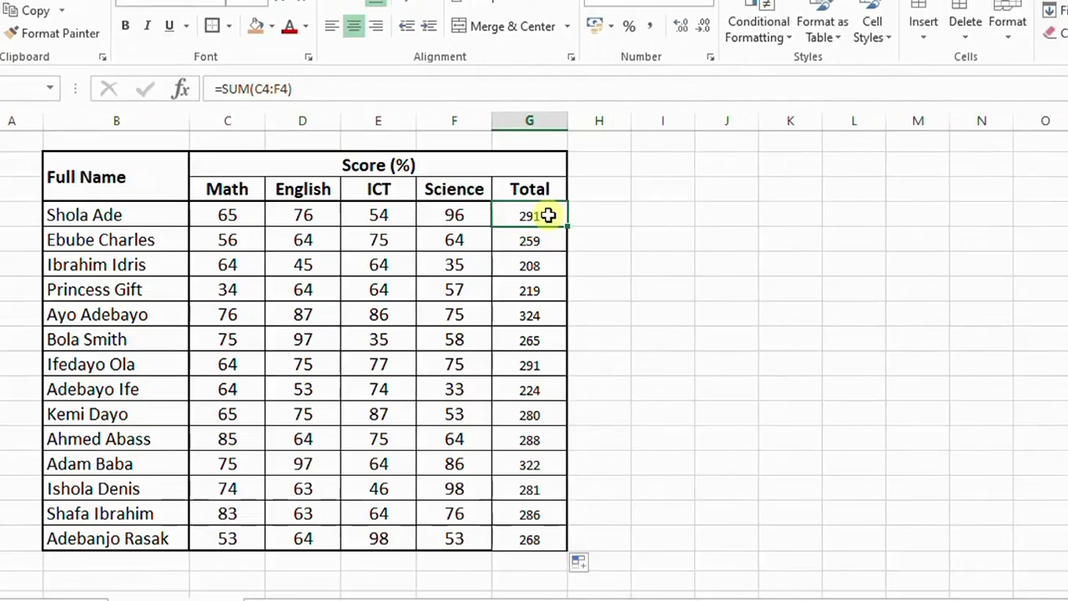
{"action": "key", "text": "ctrl+grave"}
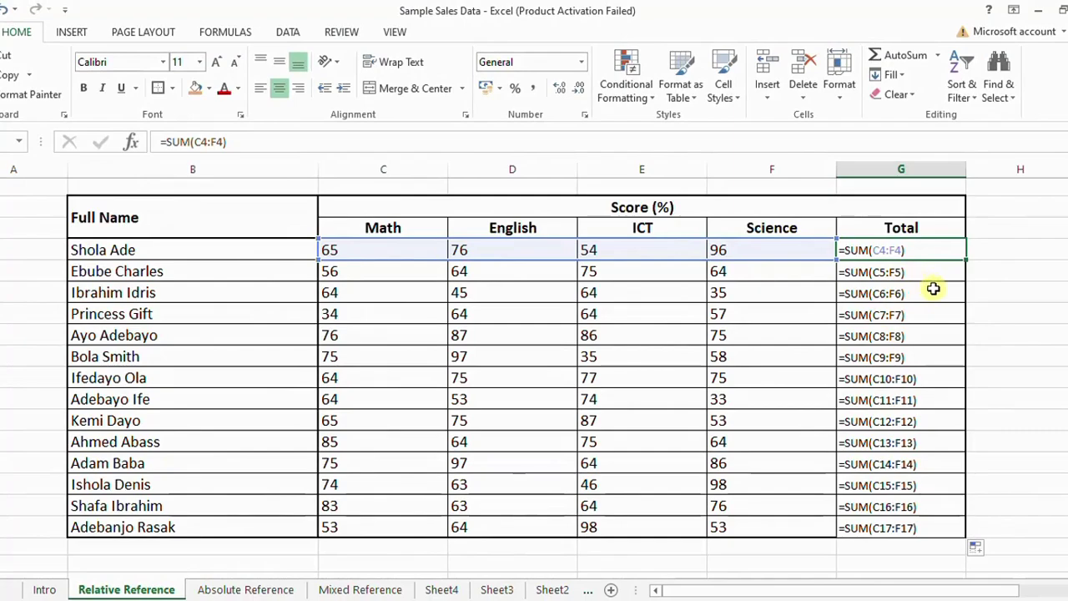
{"action": "left_click", "coordinate": [903, 272]}
{"action": "left_click", "coordinate": [918, 252]}
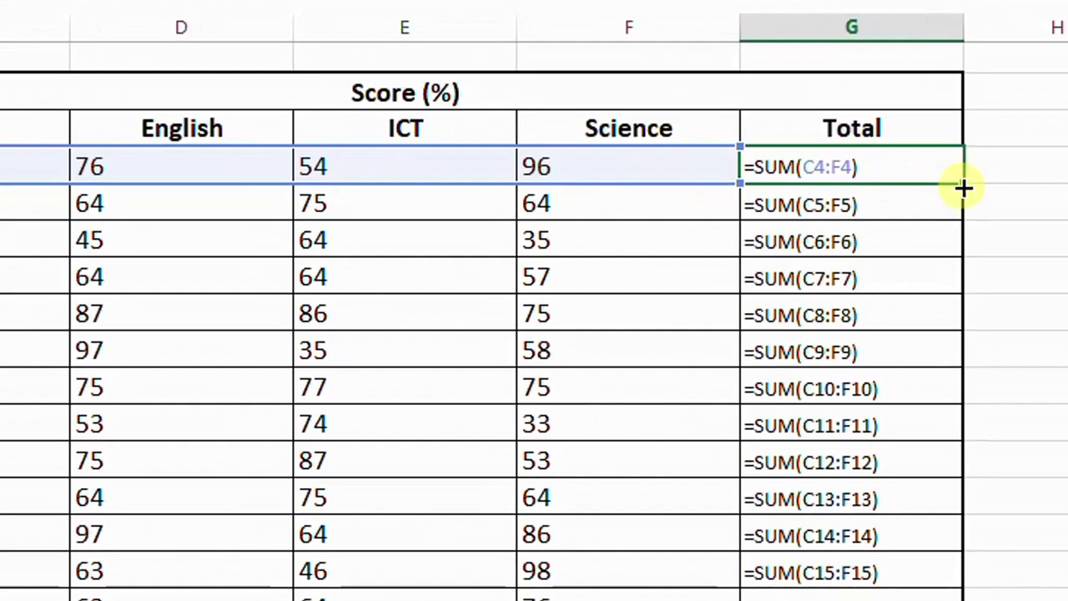
{"action": "left_click_drag", "start_coordinate": [963, 188], "coordinate": [972, 599]}
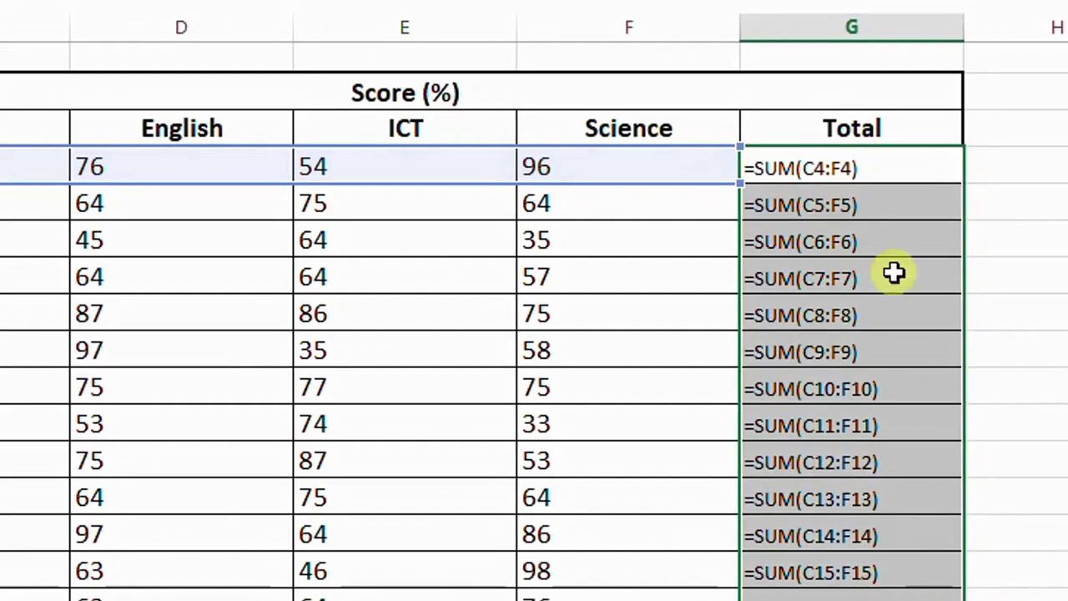
- Examine the cell references in the Total formulas of rows 4, 5 and 7, and turn off the formula display
{"action": "left_click", "coordinate": [876, 201]}
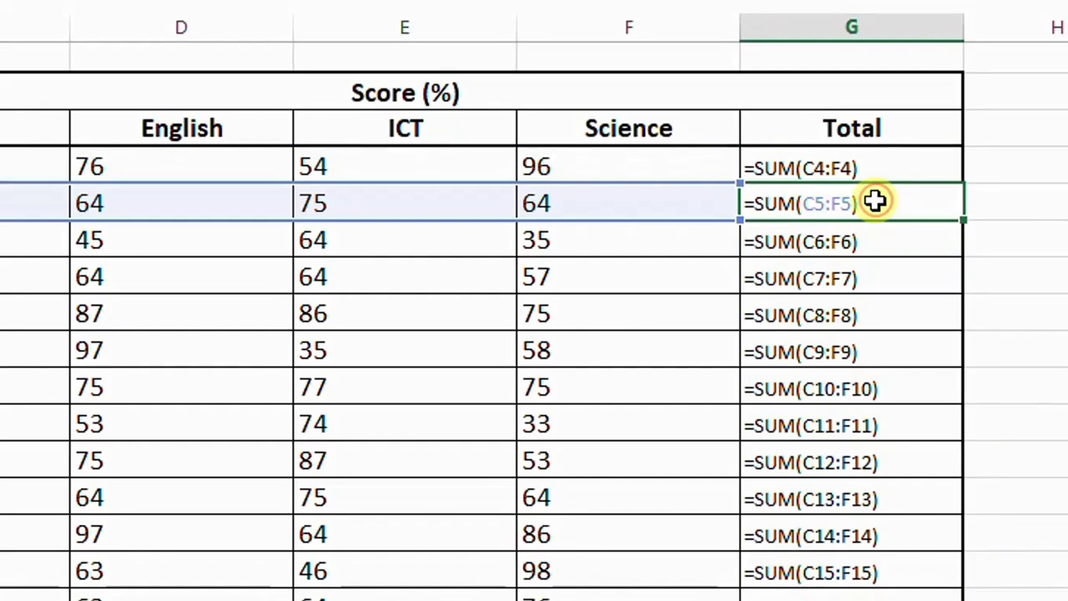
{"action": "left_click", "coordinate": [810, 171]}
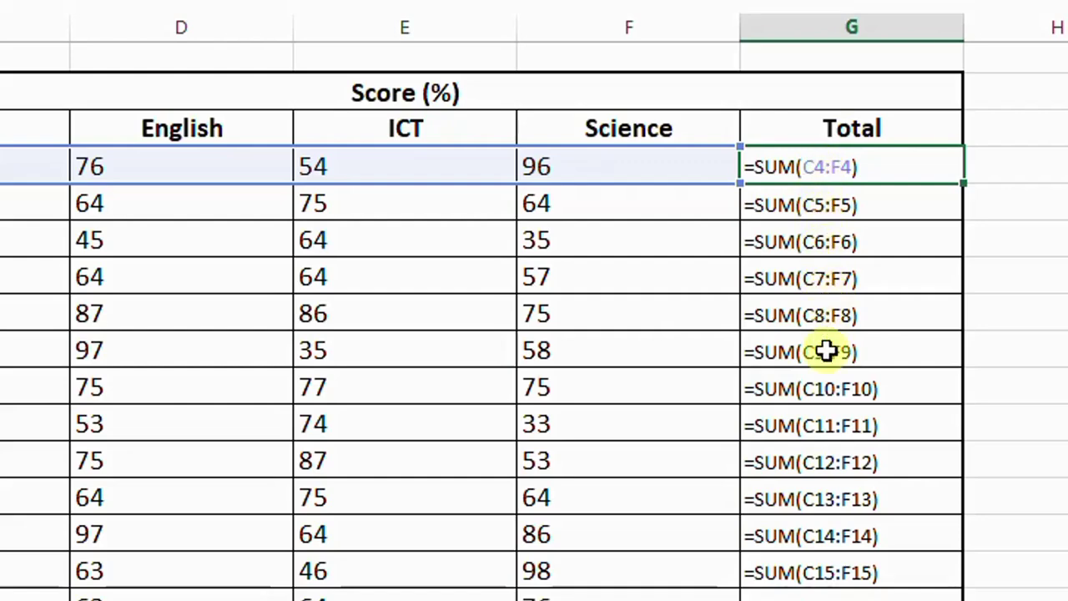
{"action": "left_click", "coordinate": [841, 277]}
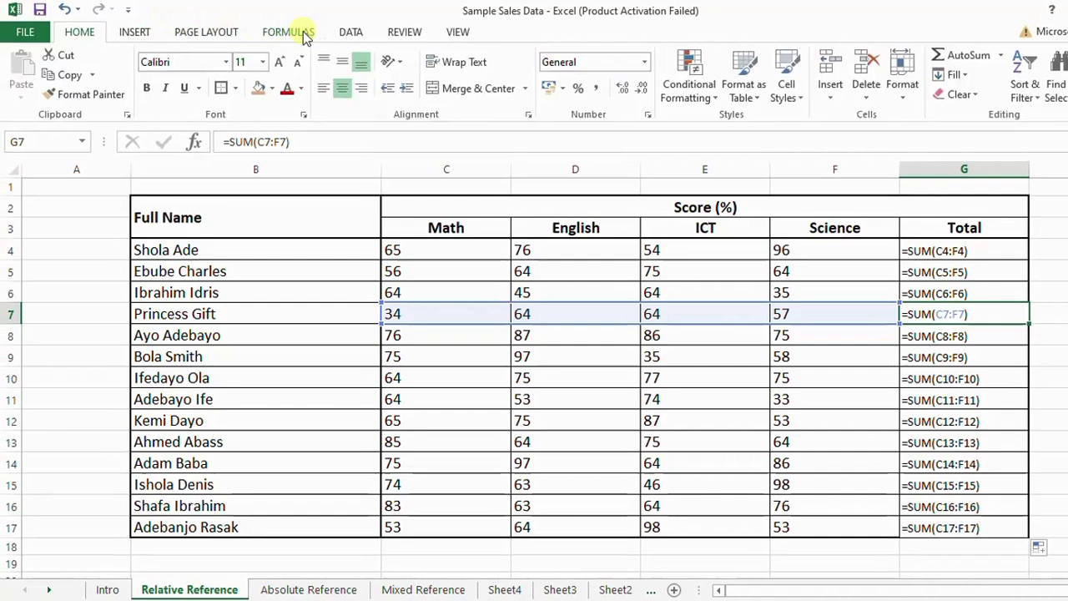
{"action": "left_click", "coordinate": [301, 34]}
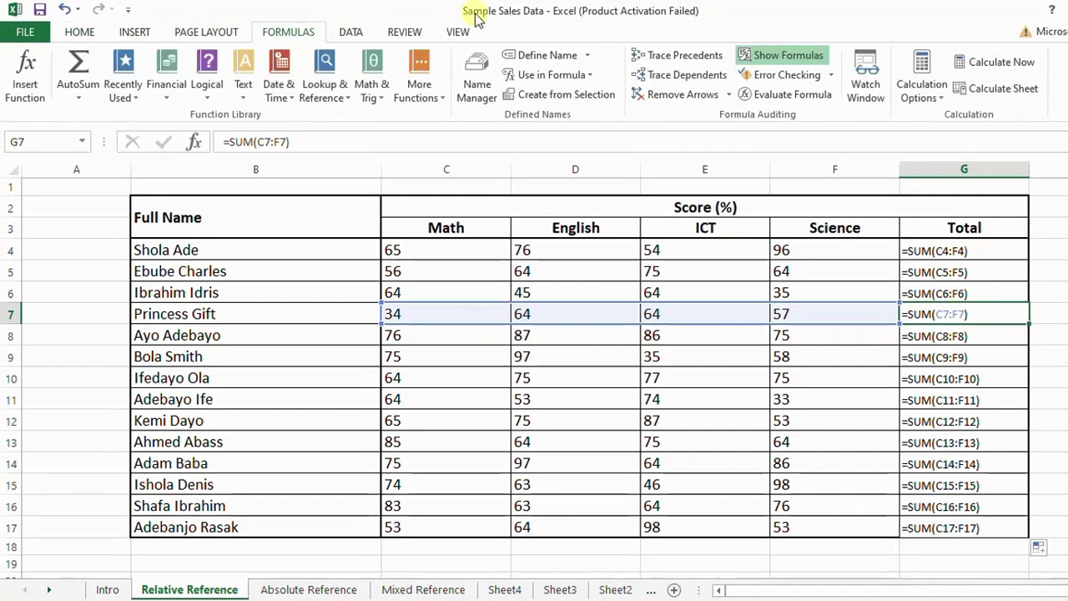
{"action": "left_click", "coordinate": [776, 55]}
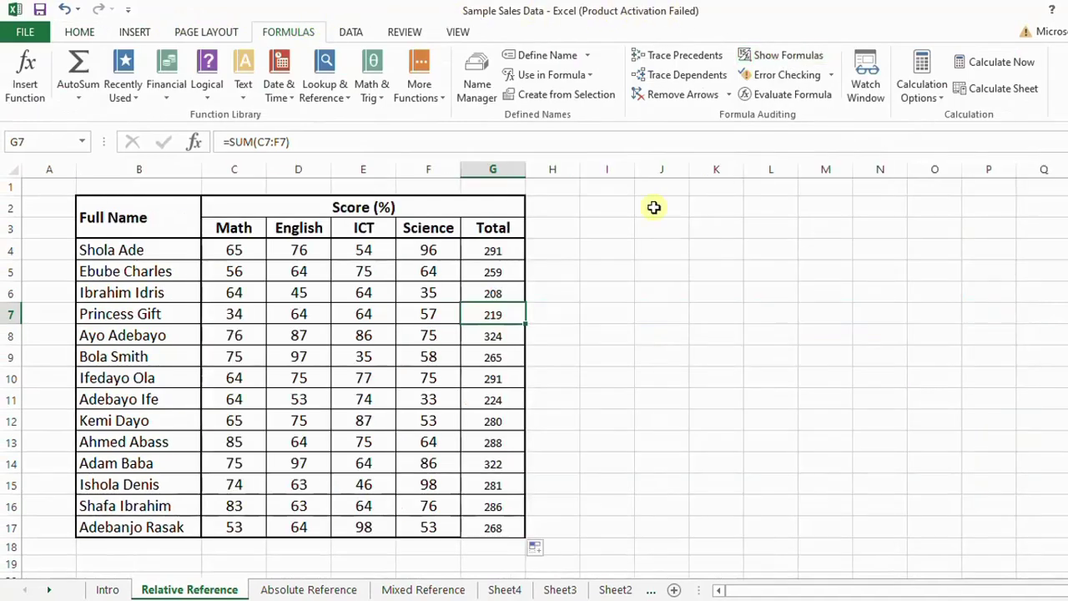
- Switch to the Absolute Reference sheet and select the first TOTAL cell, G5
{"action": "left_click", "coordinate": [491, 250]}
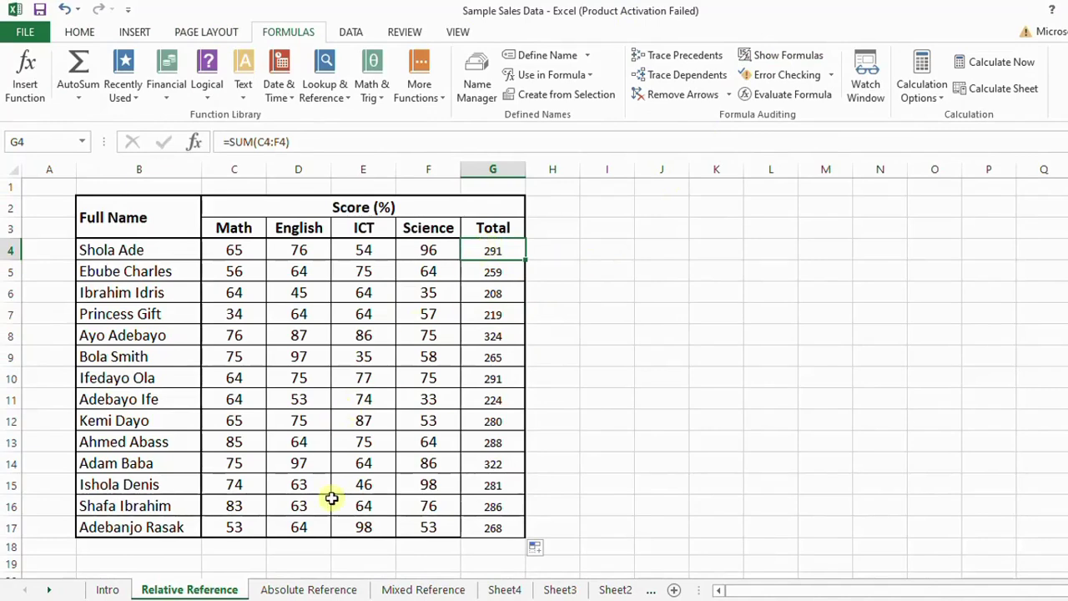
{"action": "left_click", "coordinate": [310, 589]}
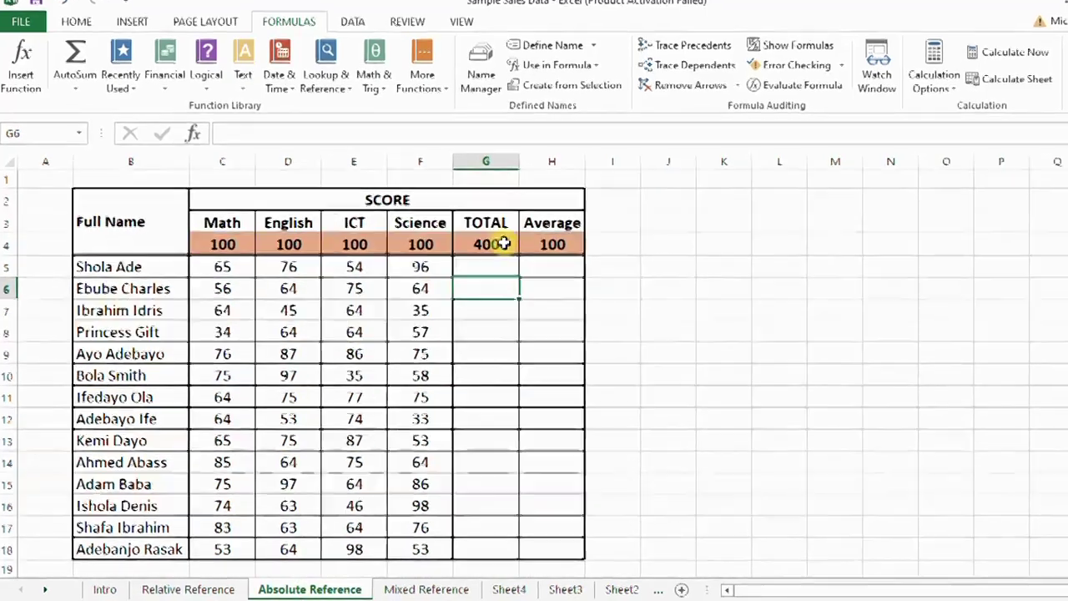
{"action": "left_click", "coordinate": [482, 270]}
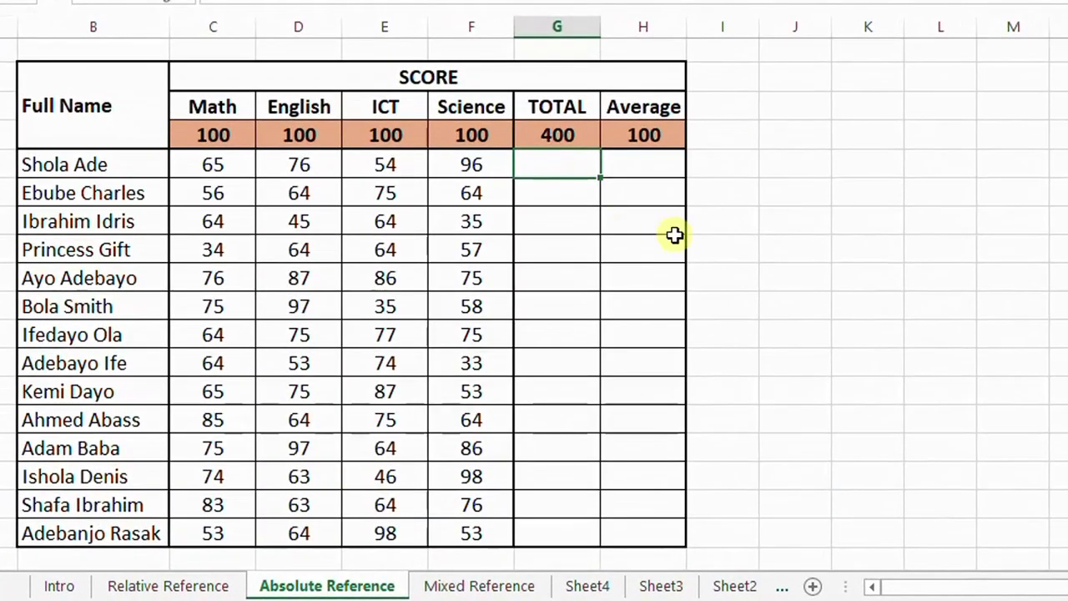
- Enter =SUM(C5:F5) into all TOTAL cells G5:G18 at once and clear them again
{"action": "left_click_drag", "start_coordinate": [554, 167], "coordinate": [576, 534]}
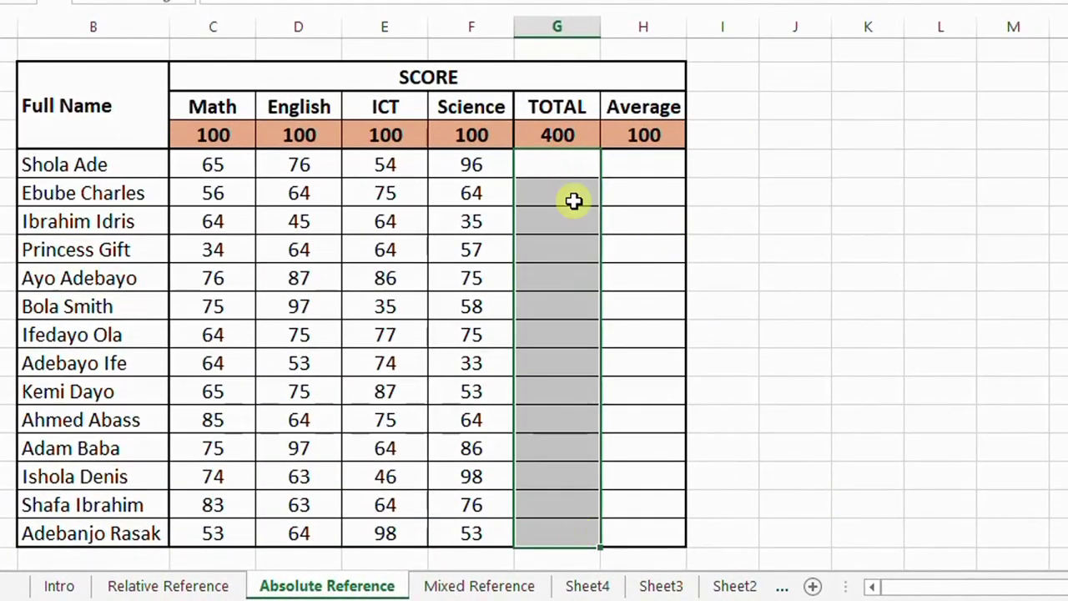
{"action": "type", "text": "=sum"}
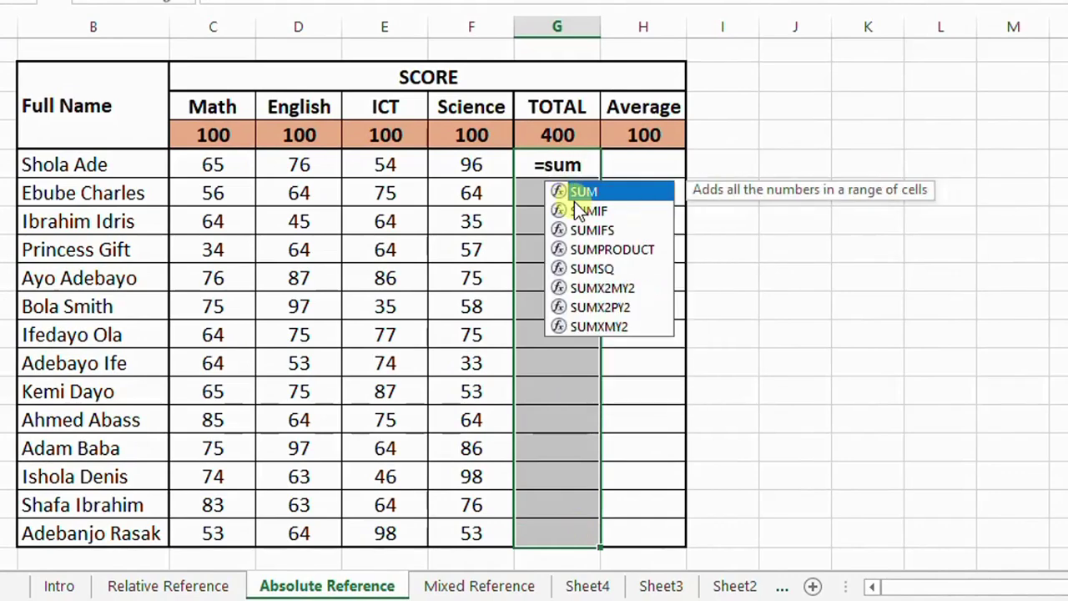
{"action": "key", "text": "Tab"}
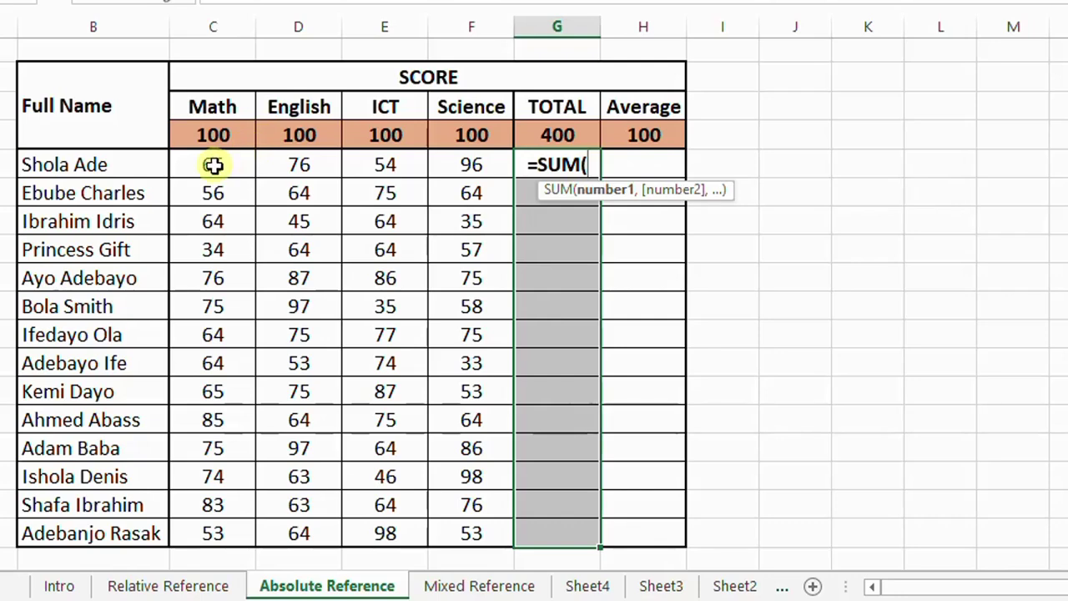
{"action": "left_click_drag", "start_coordinate": [210, 164], "coordinate": [461, 166]}
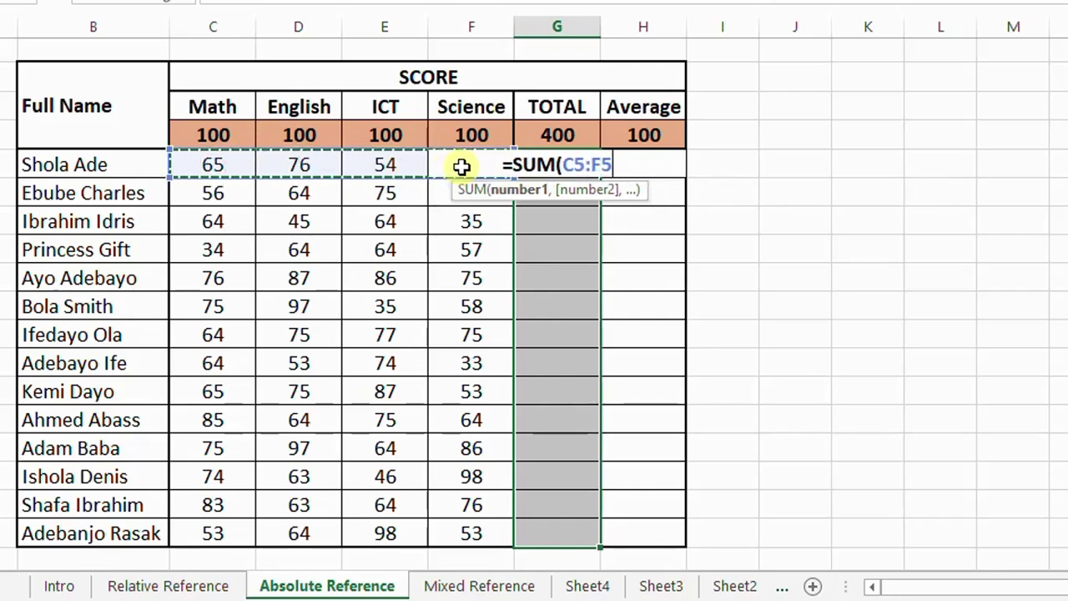
{"action": "key", "text": "ctrl+Return"}
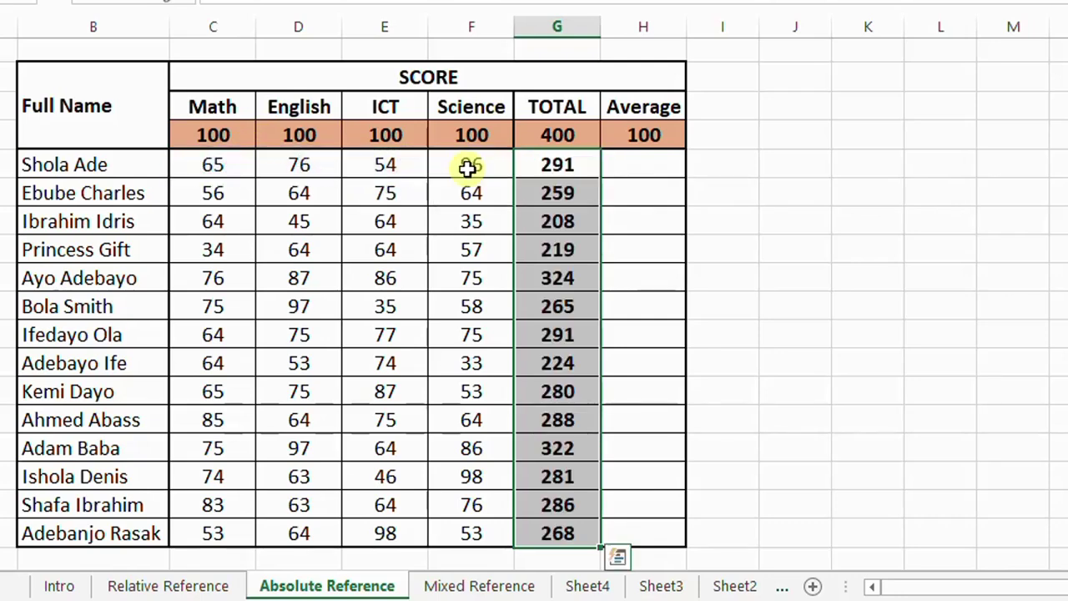
{"action": "key", "text": "Delete"}
- Enter =SUM(C5:F5) in the first TOTAL cell, G5
{"action": "left_click", "coordinate": [571, 166]}
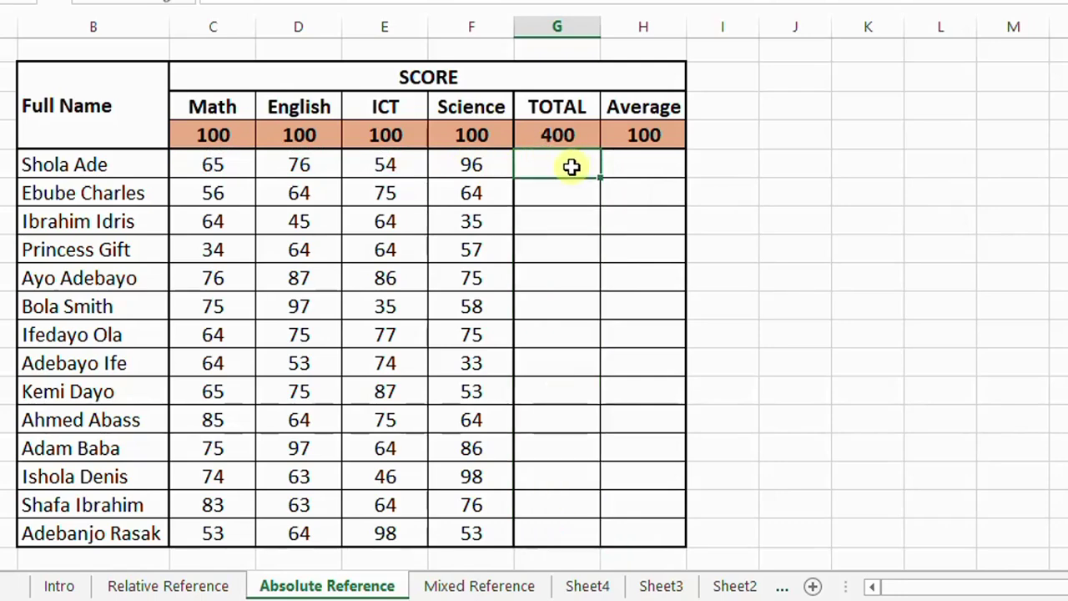
{"action": "type", "text": "="}
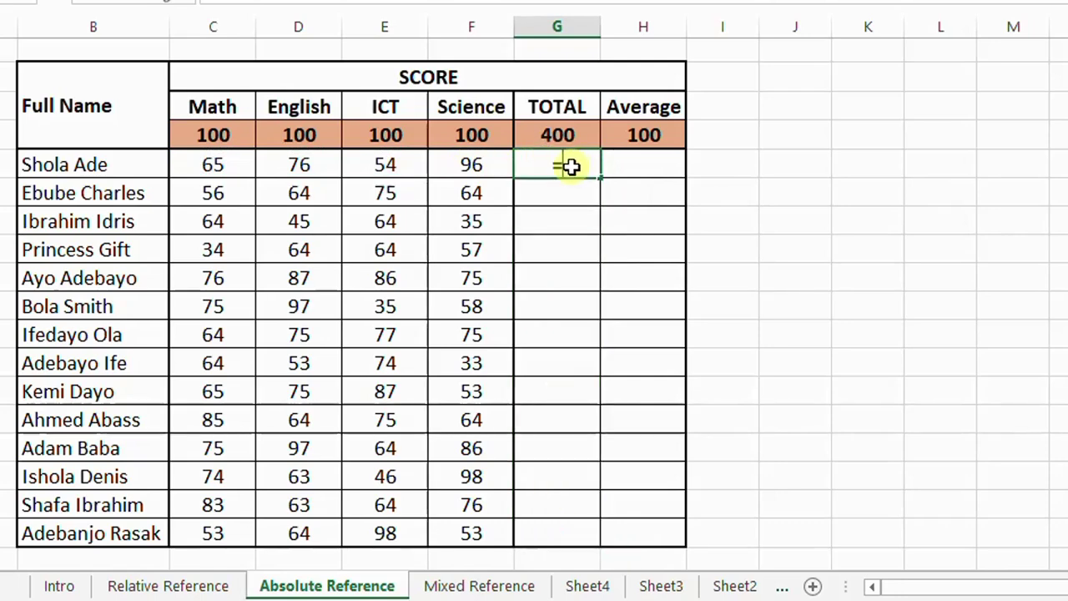
{"action": "type", "text": "sum"}
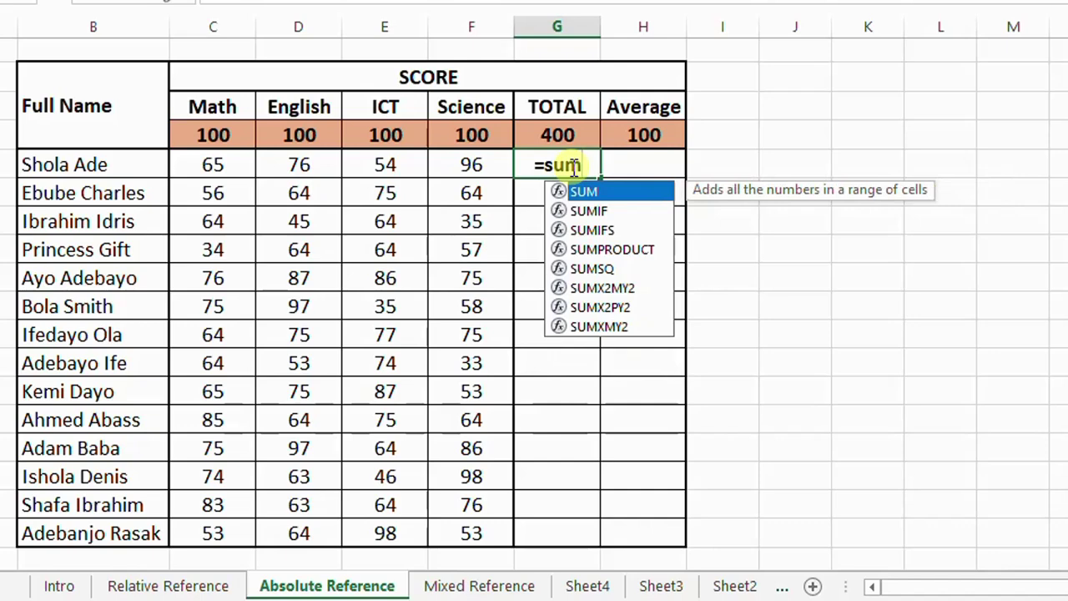
{"action": "key", "text": "Tab"}
{"action": "left_click_drag", "start_coordinate": [213, 164], "coordinate": [457, 167]}
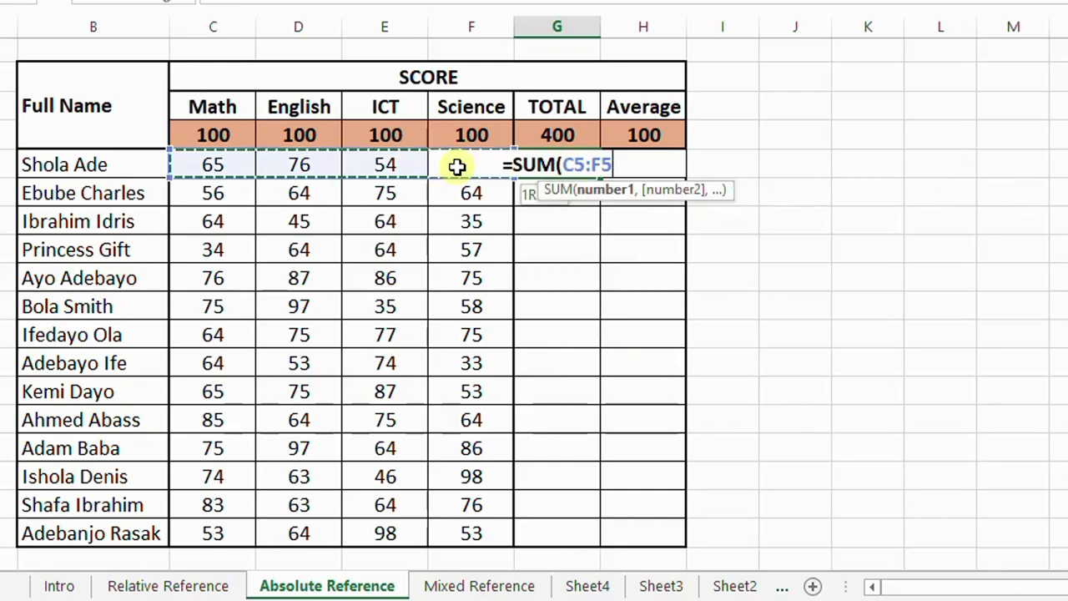
{"action": "key", "text": "Return"}
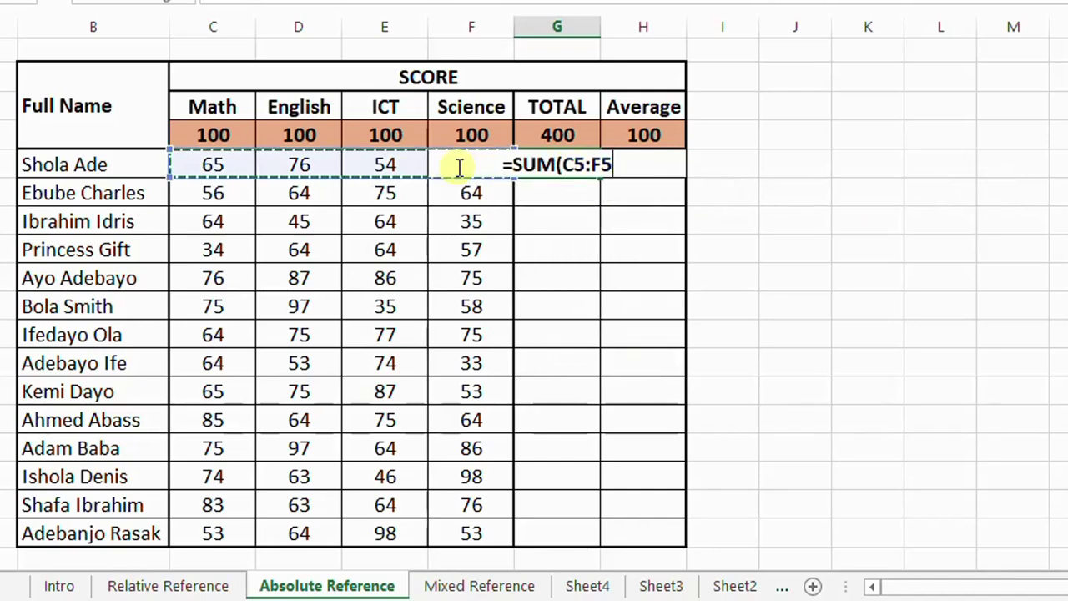
- Fill the SUM formula from G5 down the TOTAL column to G18
{"action": "left_click", "coordinate": [586, 165]}
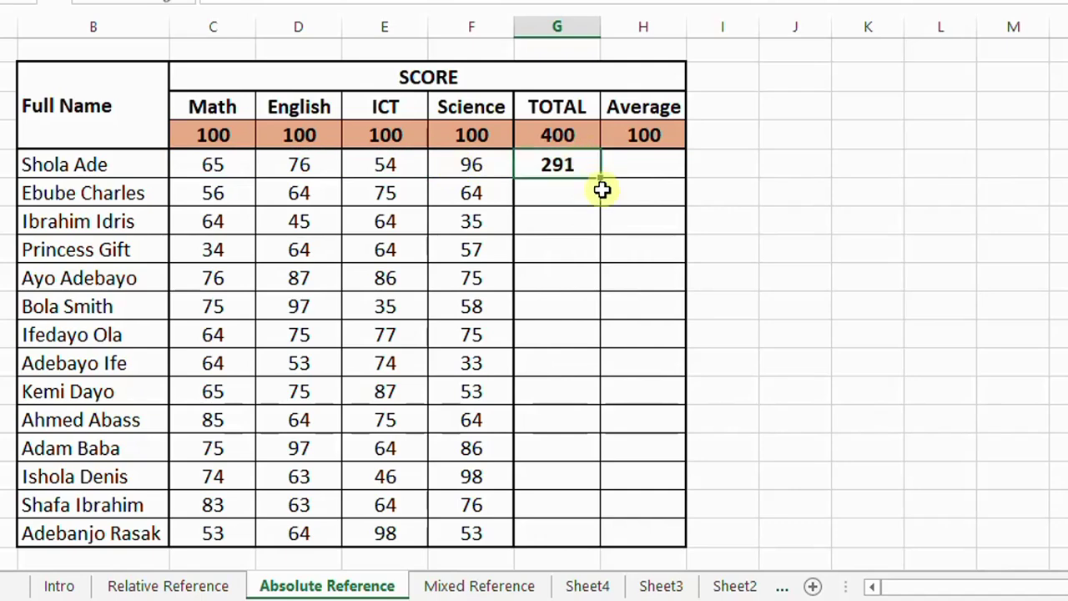
{"action": "left_click_drag", "start_coordinate": [597, 181], "coordinate": [610, 534]}
{"action": "left_click", "coordinate": [584, 200]}
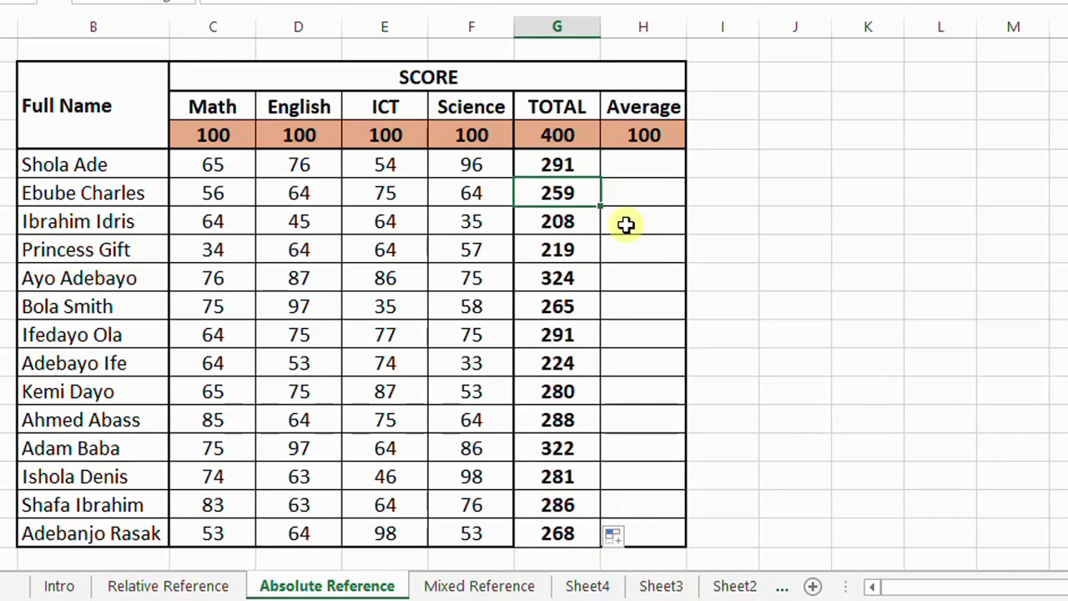
- Enter =G5/G4 in the first Average cell, H5, to divide the student's total by the maximum total
{"action": "left_click", "coordinate": [640, 167]}
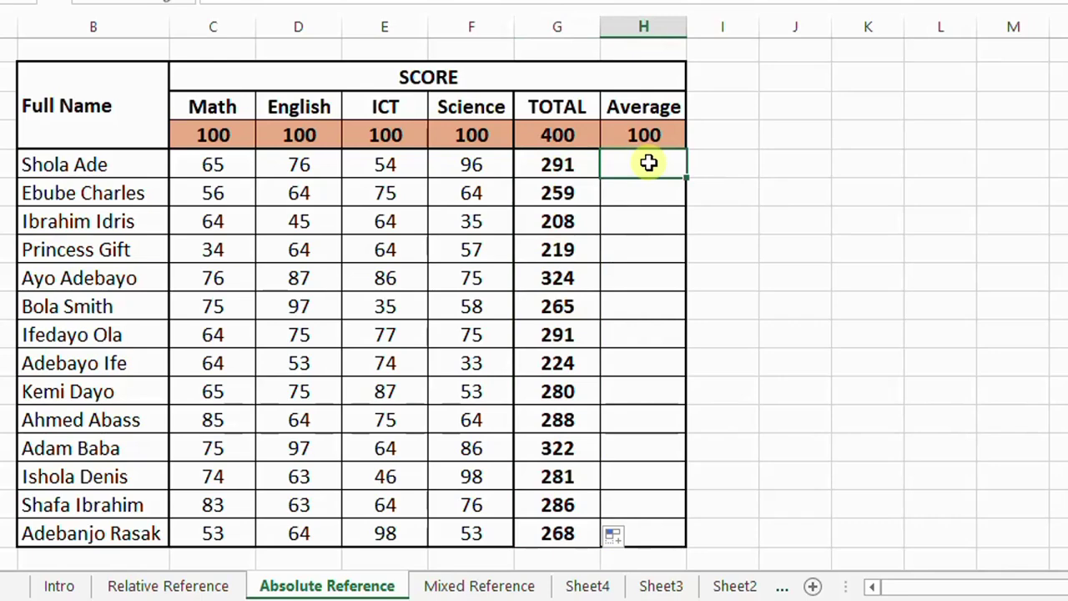
{"action": "type", "text": "="}
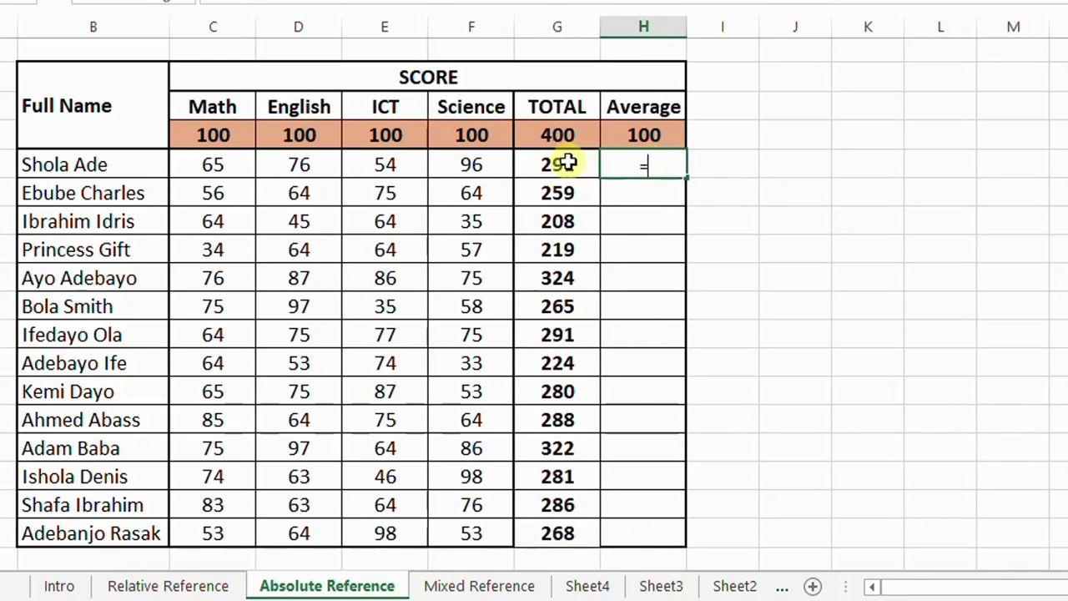
{"action": "left_click", "coordinate": [568, 163]}
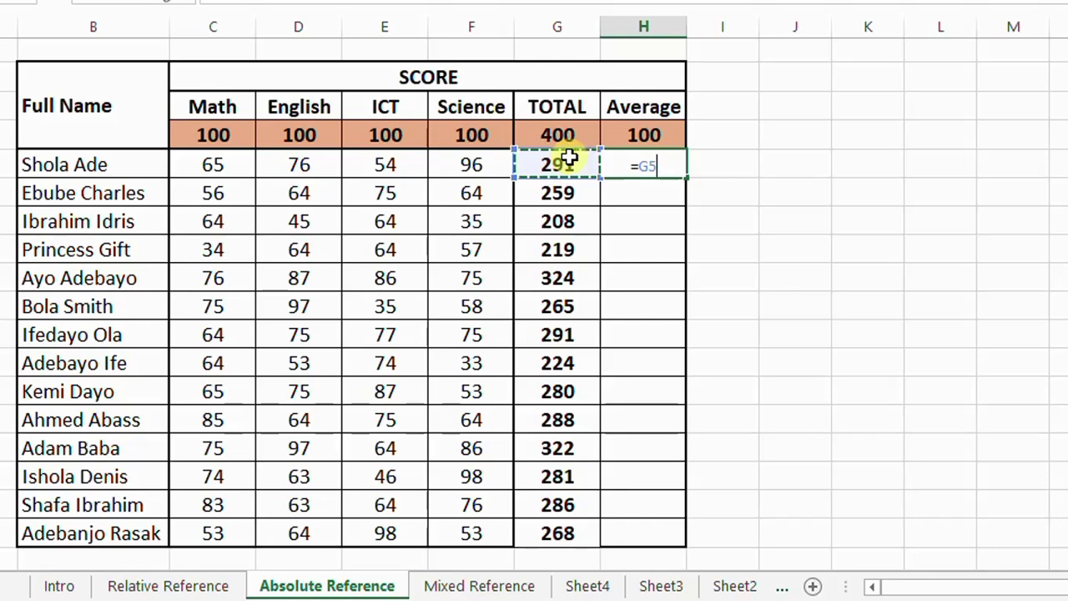
{"action": "type", "text": "/"}
{"action": "left_click", "coordinate": [567, 135]}
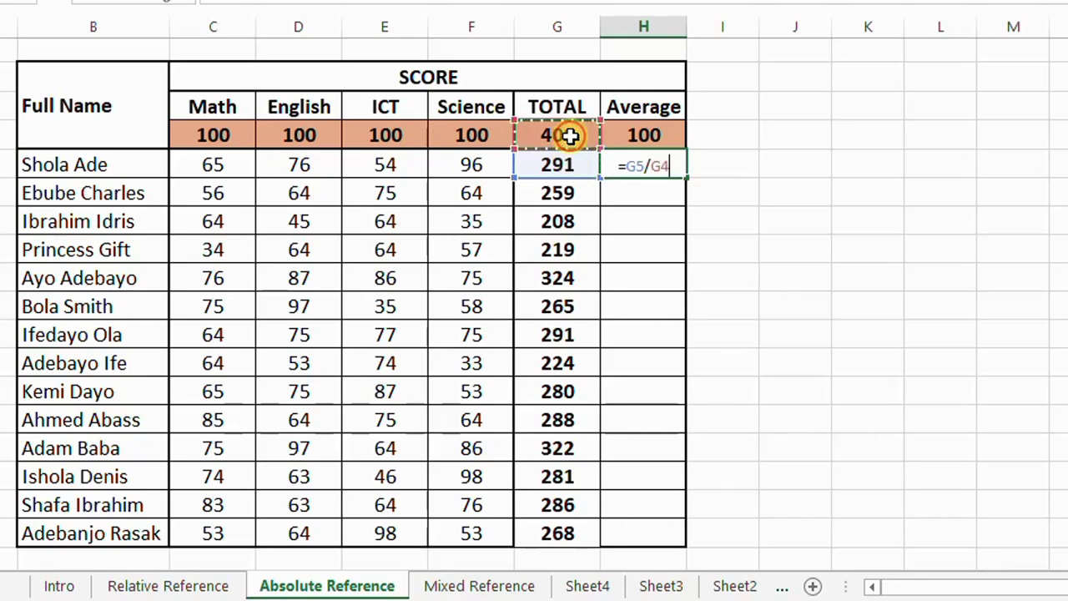
{"action": "key", "text": "Return"}
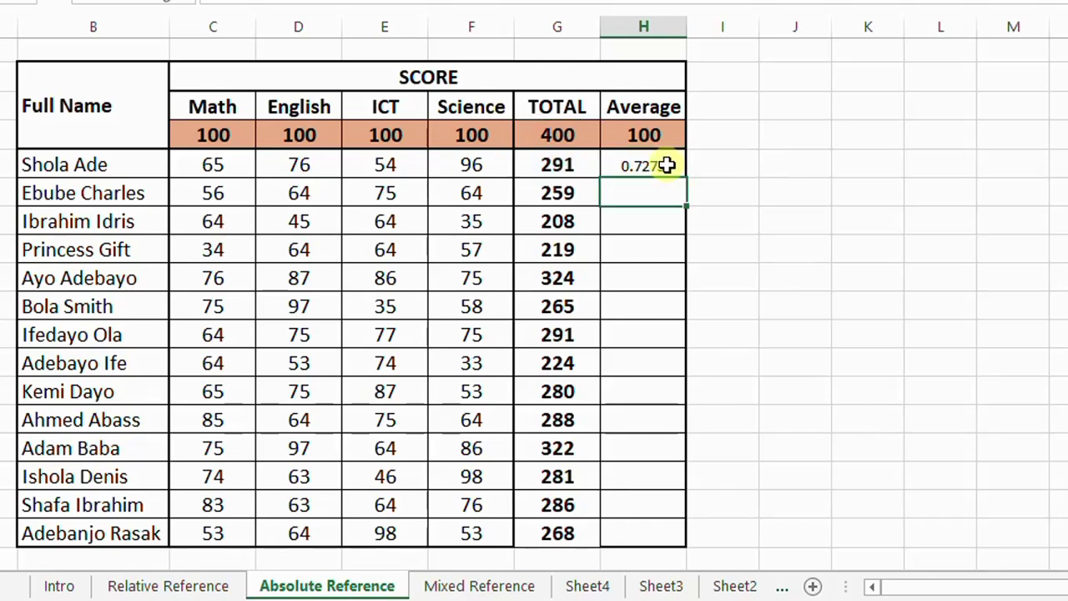
- Format the average in H5 as a percentage and fill its formula down to H18
{"action": "left_click", "coordinate": [667, 167]}
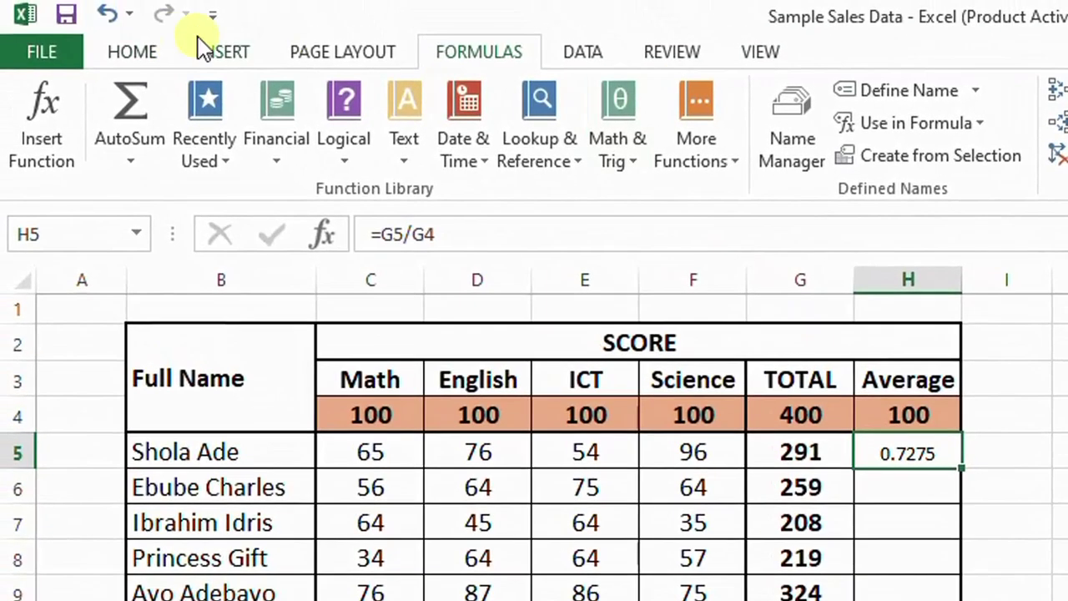
{"action": "left_click", "coordinate": [137, 52]}
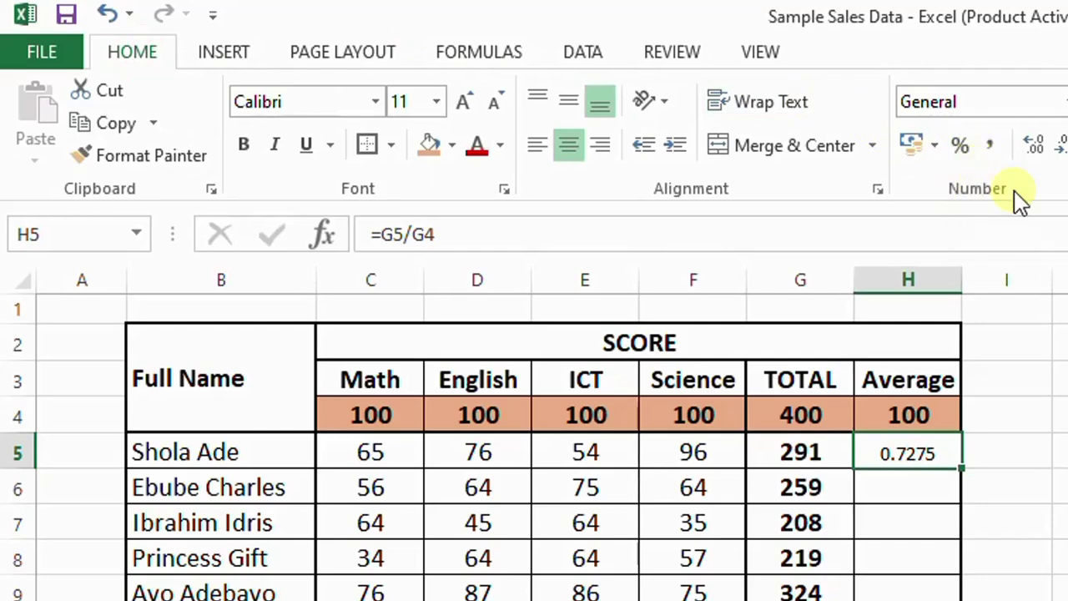
{"action": "left_click", "coordinate": [962, 145]}
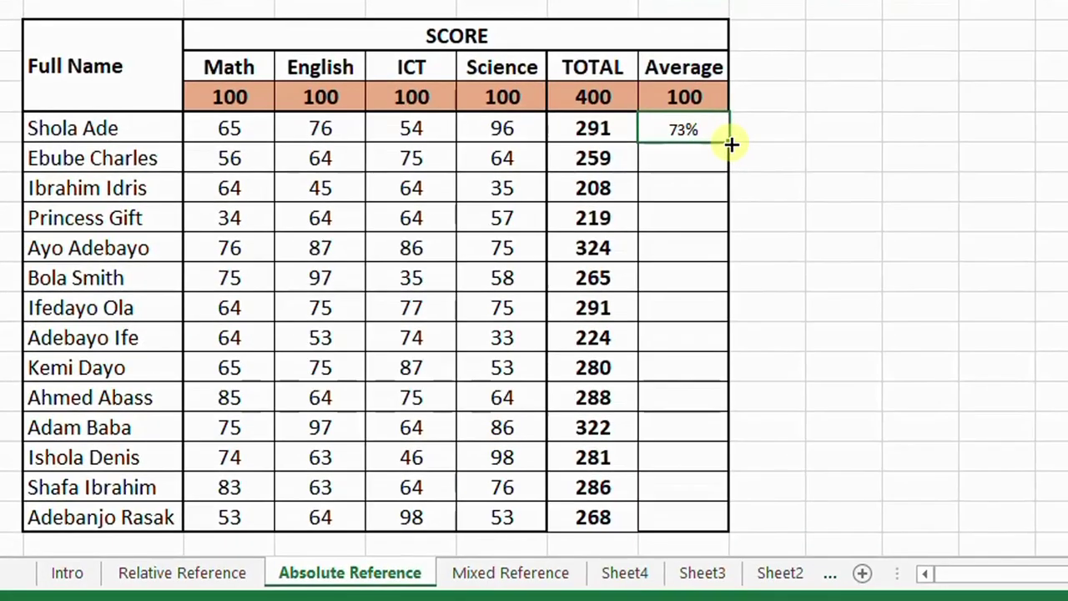
{"action": "left_click_drag", "start_coordinate": [731, 144], "coordinate": [722, 521]}
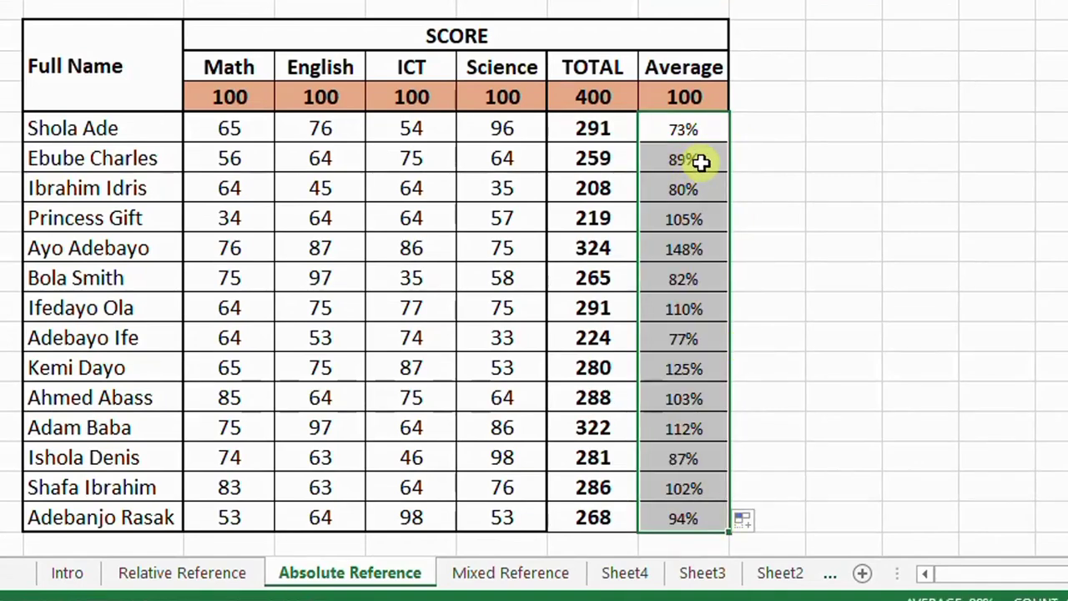
- Display the worksheet's formulas instead of their values and bring the Average column into view
{"action": "left_click", "coordinate": [703, 133]}
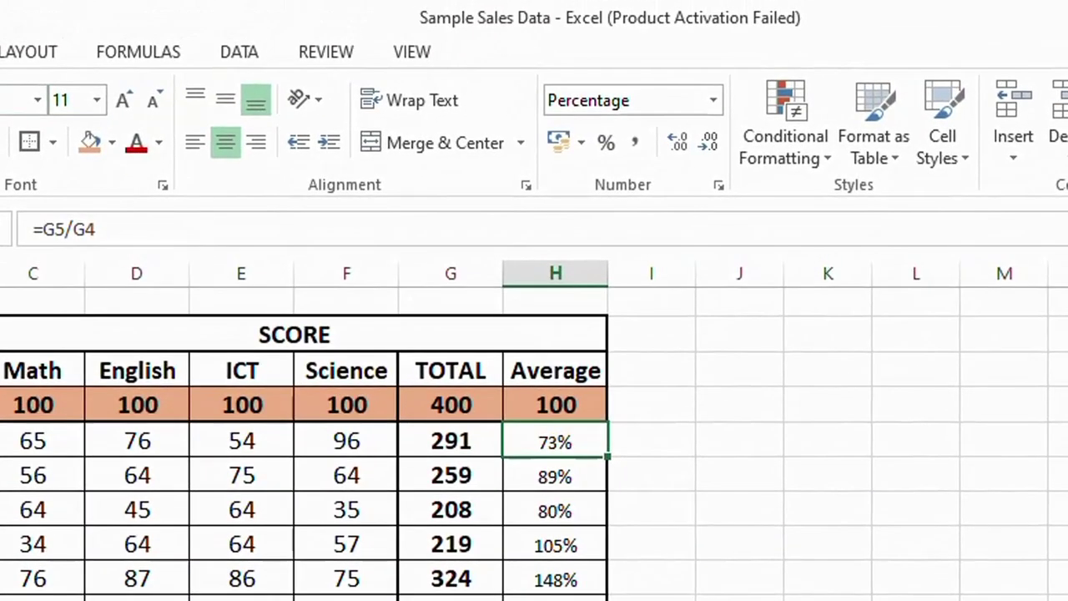
{"action": "left_click", "coordinate": [118, 52]}
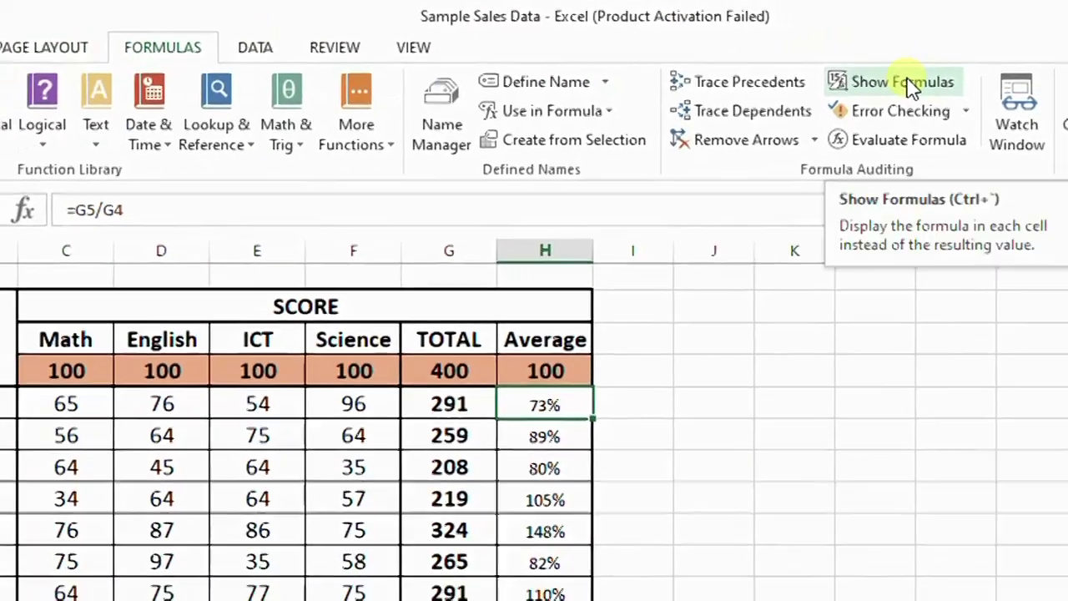
{"action": "left_click", "coordinate": [955, 91]}
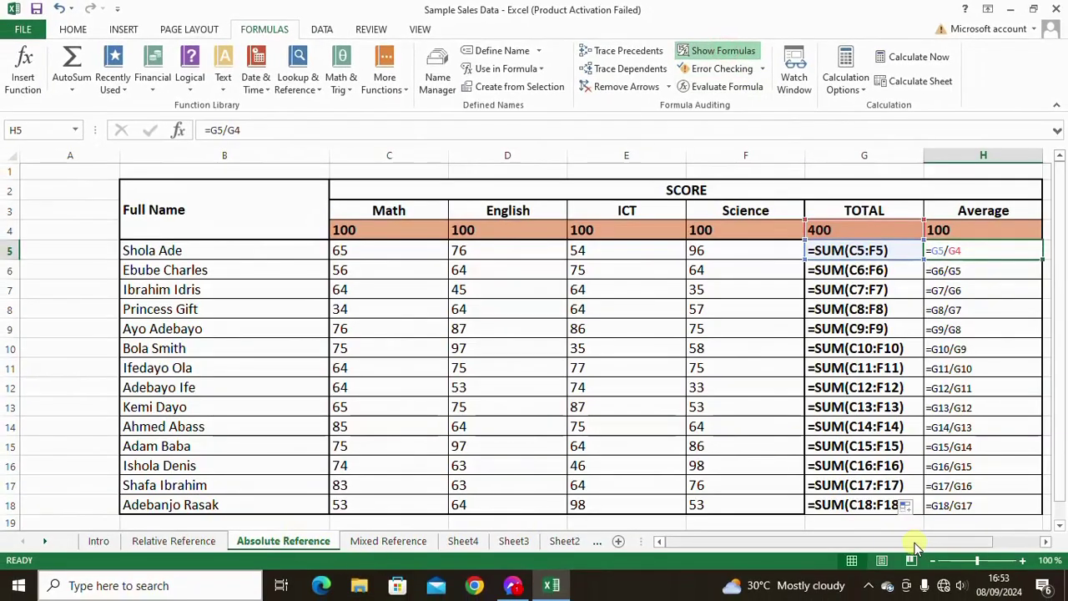
{"action": "left_click_drag", "start_coordinate": [910, 543], "coordinate": [962, 540]}
{"action": "left_click_drag", "start_coordinate": [976, 544], "coordinate": [978, 542]}
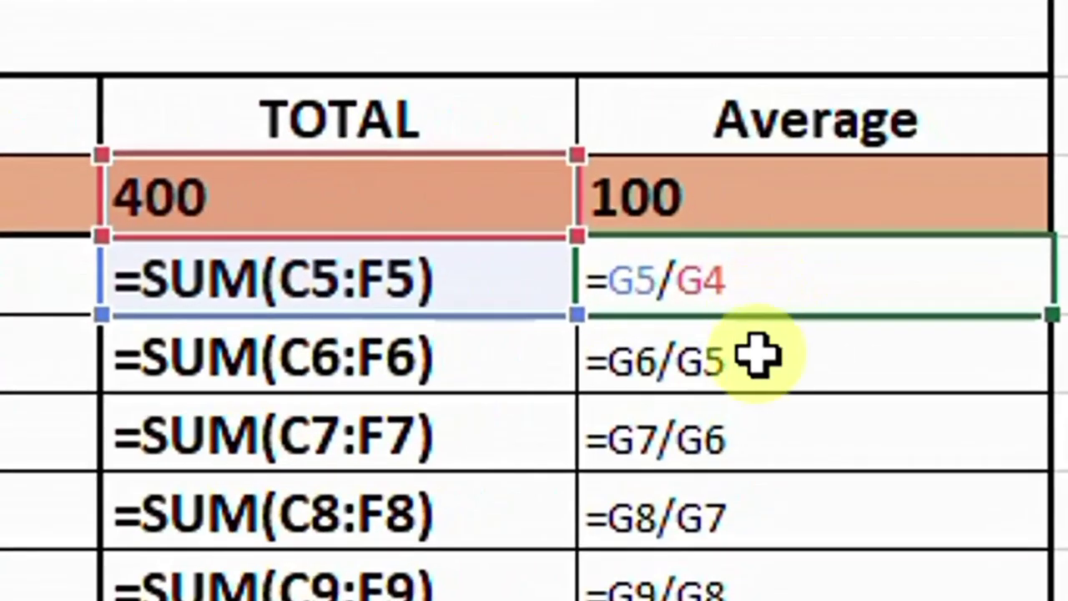
- Examine which cells the filled Average formulas refer to, row by row, and compare them with the formula in H5
{"action": "left_click", "coordinate": [769, 367]}
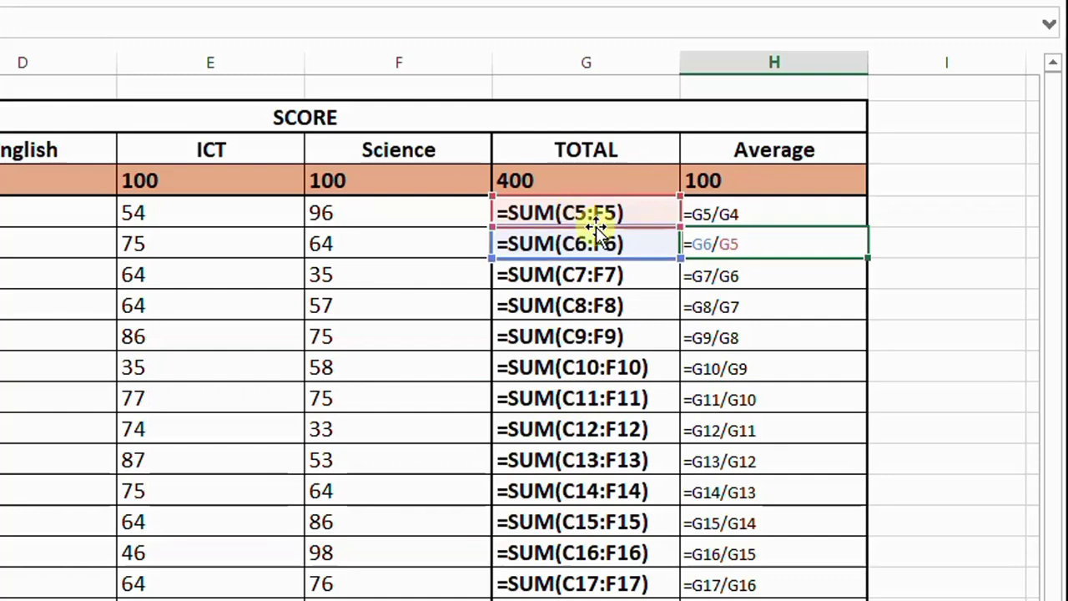
{"action": "left_click", "coordinate": [778, 280]}
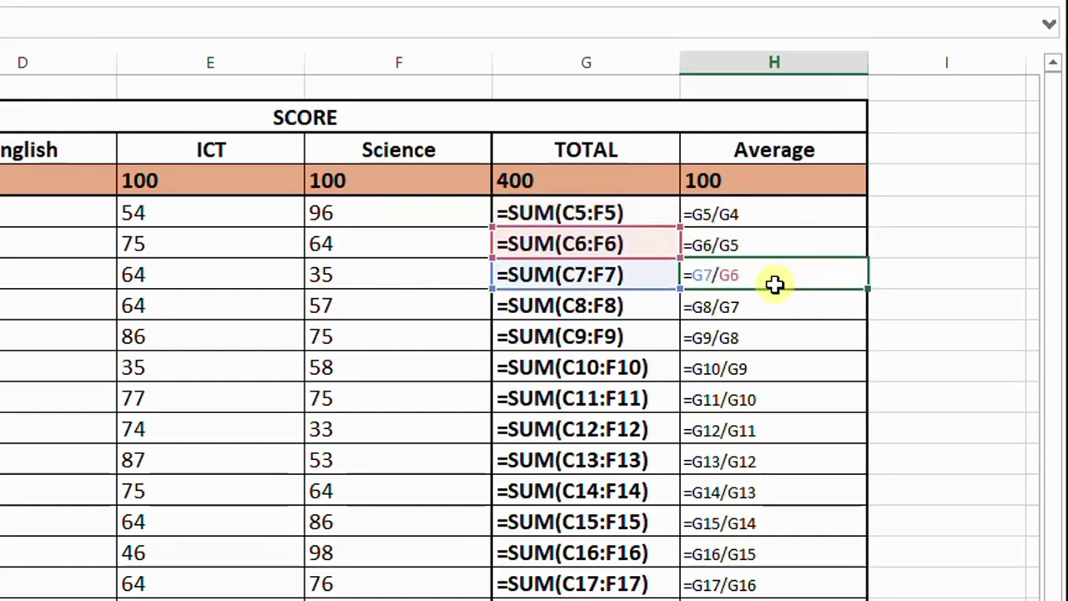
{"action": "left_click", "coordinate": [763, 308]}
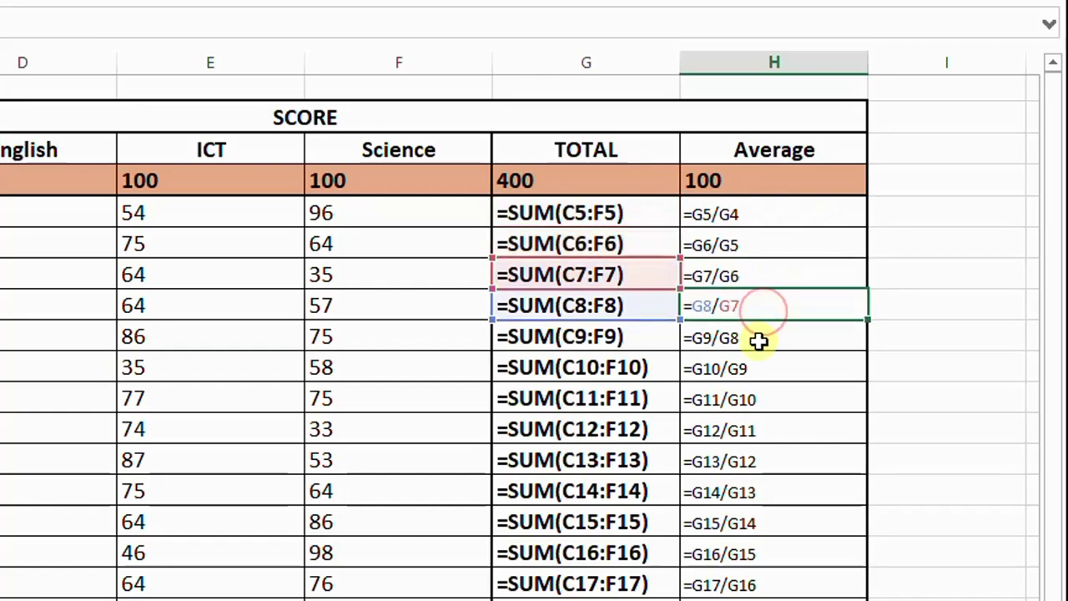
{"action": "left_click", "coordinate": [756, 339]}
{"action": "left_click", "coordinate": [739, 370]}
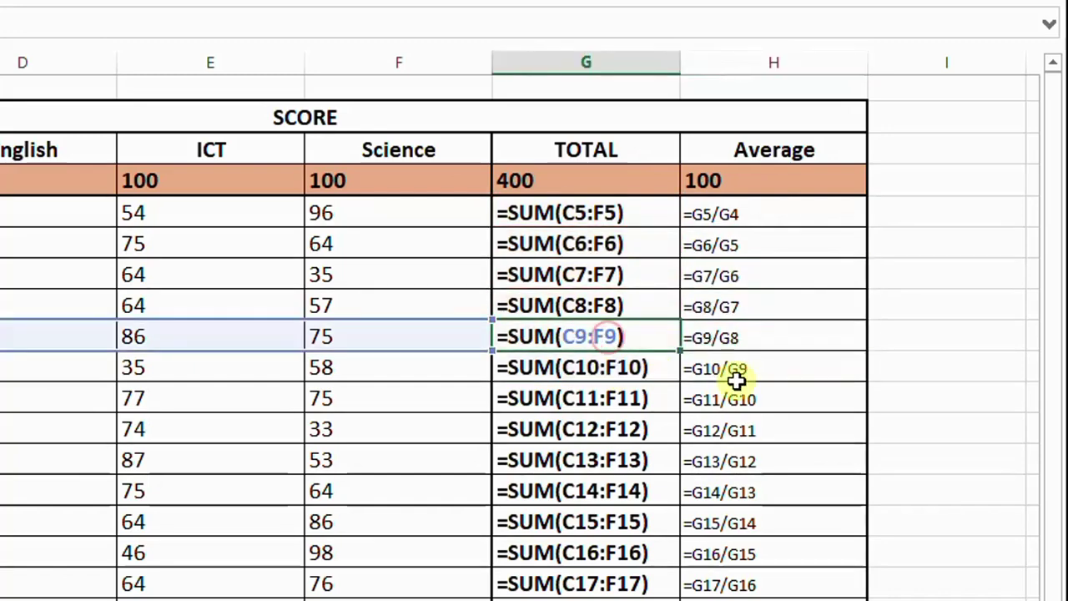
{"action": "left_click", "coordinate": [731, 394]}
{"action": "key", "text": "Down"}
{"action": "key", "text": "Left"}
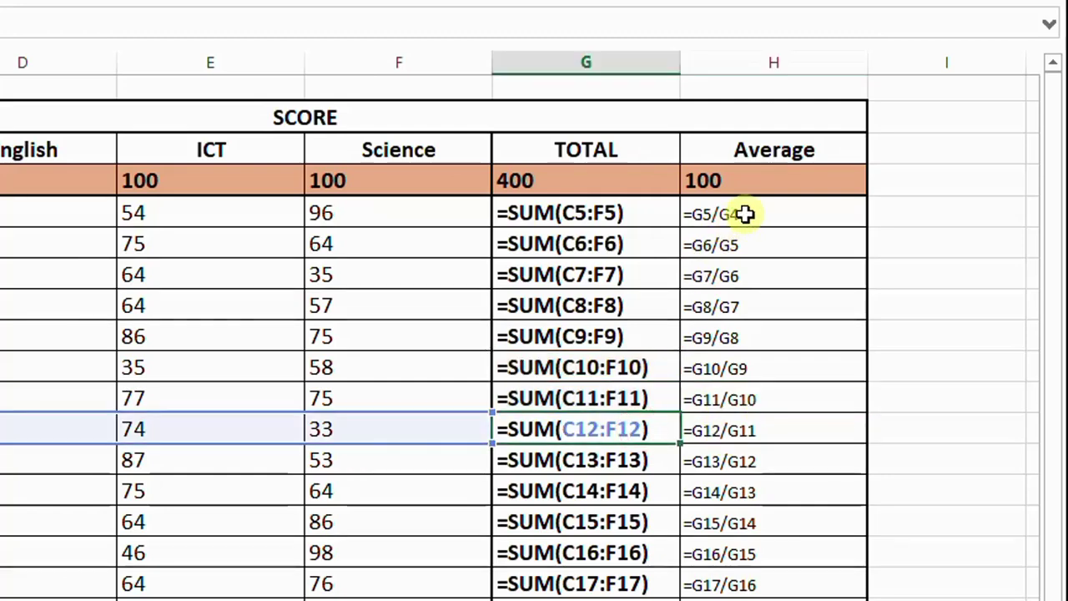
{"action": "left_click", "coordinate": [739, 214]}
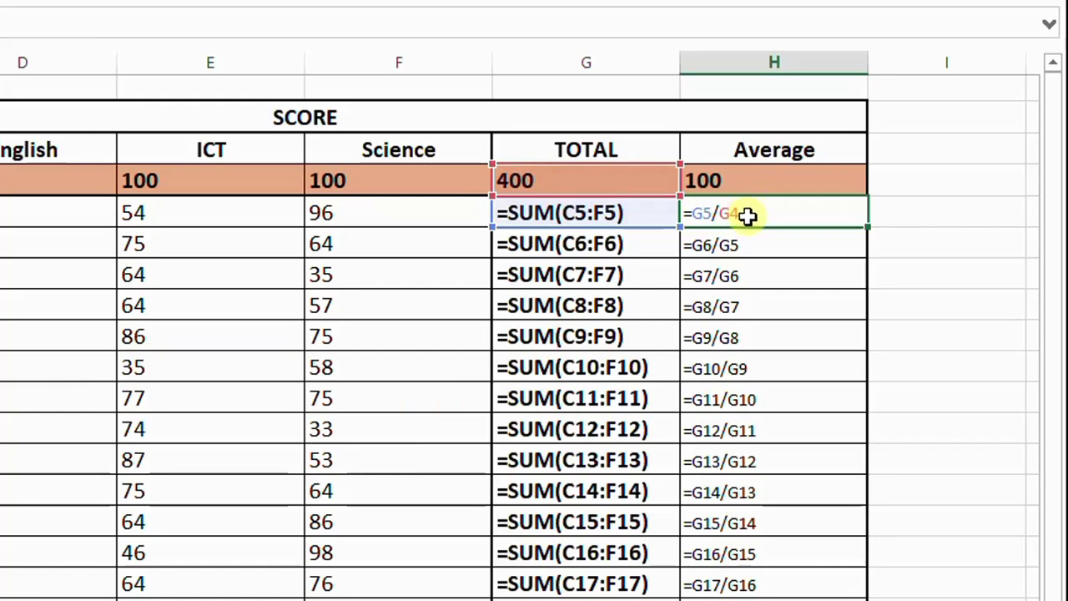
{"action": "double_click", "coordinate": [746, 217]}
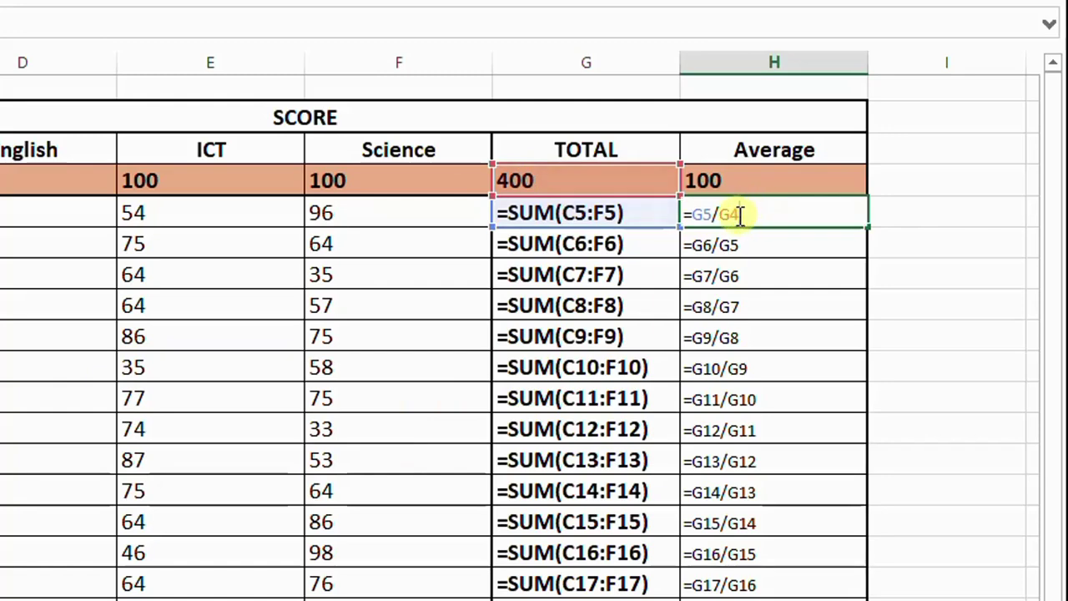
- Edit the Average formulas in H6, H7 and H8 by hand so that each divides by G4
{"action": "double_click", "coordinate": [745, 243]}
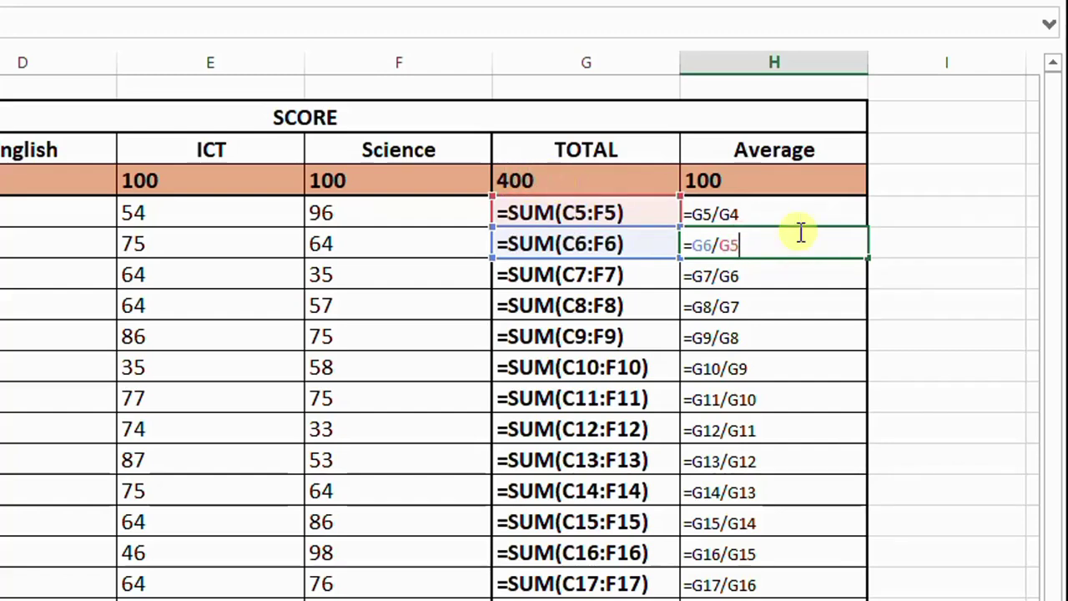
{"action": "key", "text": "BackSpace"}
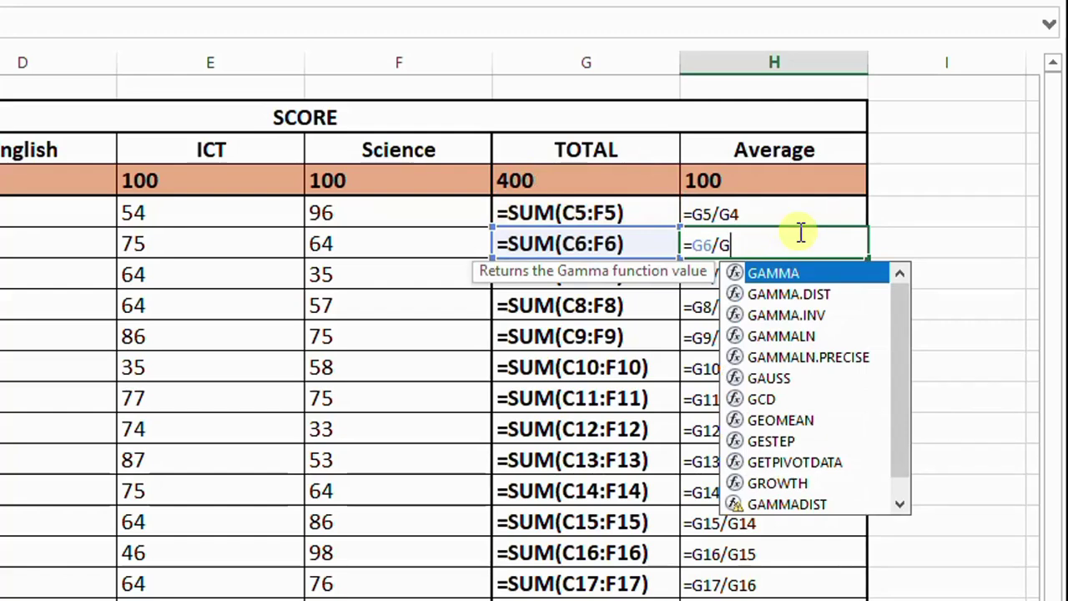
{"action": "type", "text": "4"}
{"action": "double_click", "coordinate": [771, 278]}
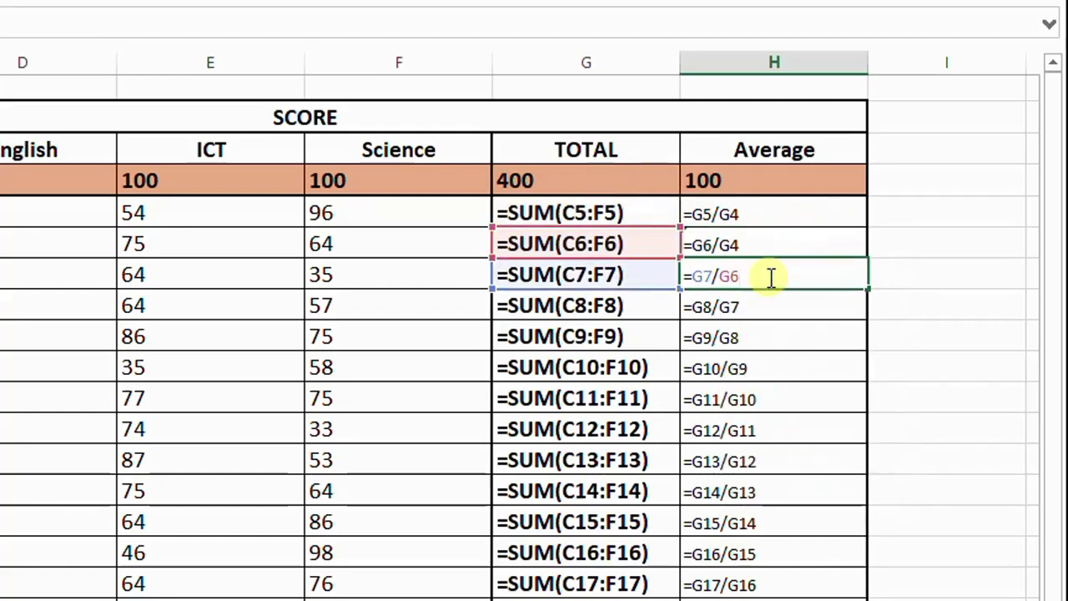
{"action": "key", "text": "BackSpace"}
{"action": "type", "text": "4"}
{"action": "double_click", "coordinate": [759, 306]}
{"action": "key", "text": "BackSpace"}
{"action": "type", "text": "4"}
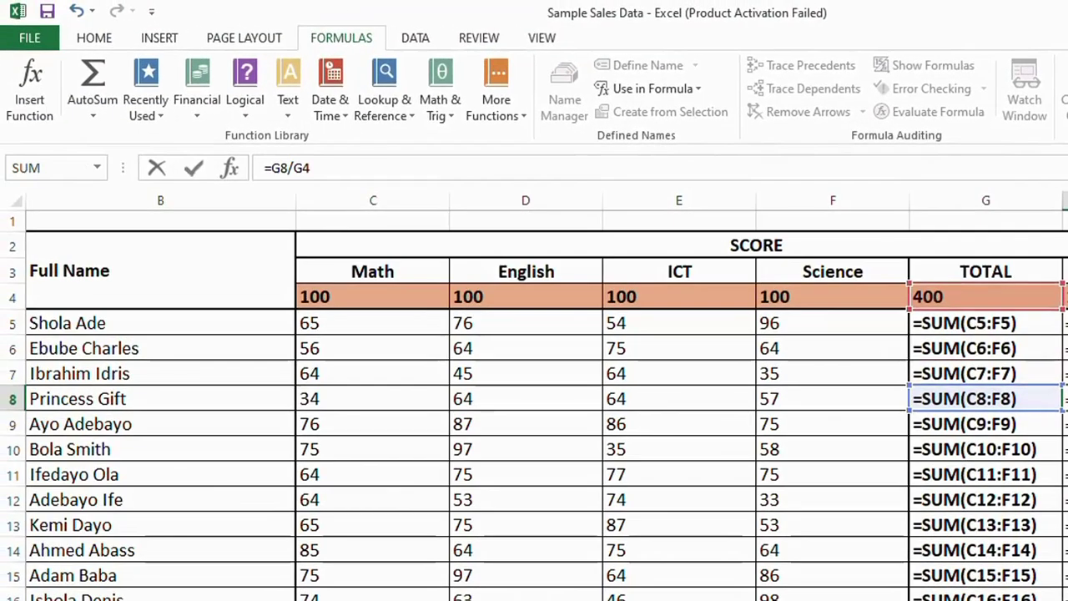
- Undo the divisor edit in H8, leave the cell and turn off the formula display
{"action": "key", "text": "ctrl+z"}
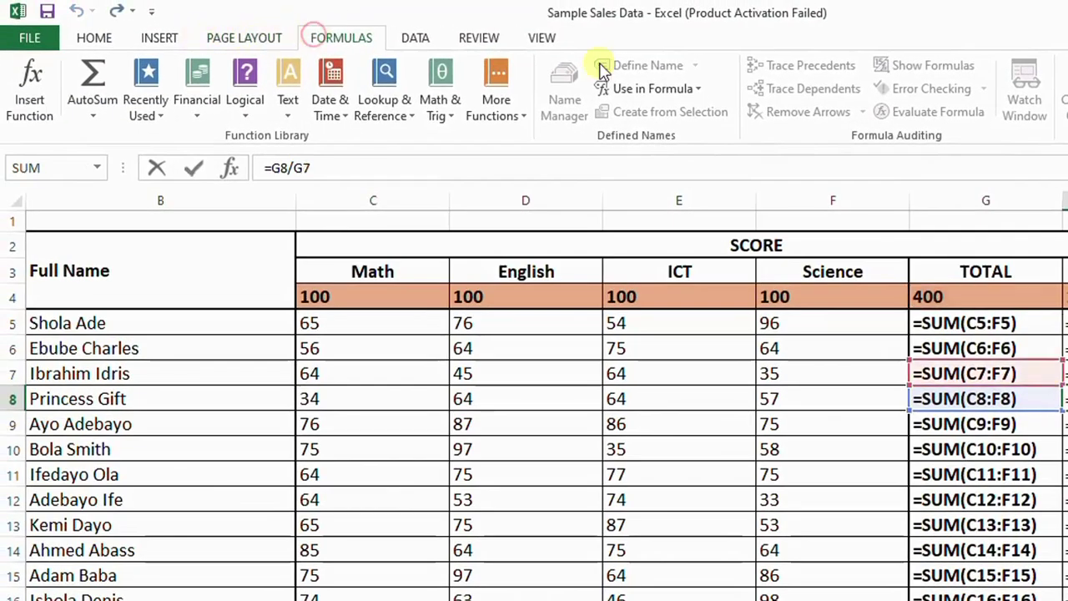
{"action": "key", "text": "Tab"}
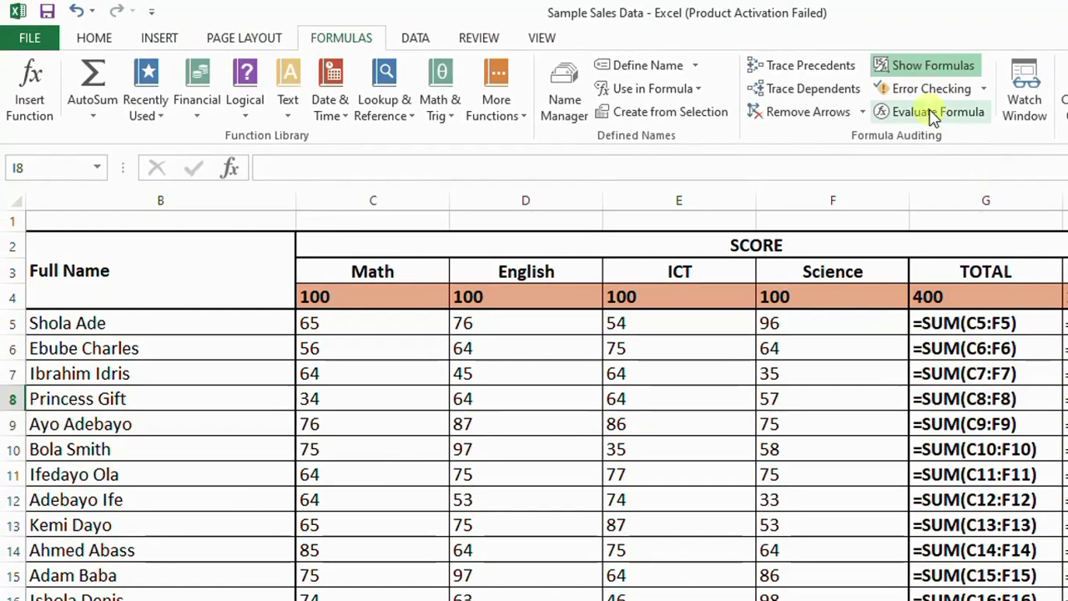
{"action": "left_click", "coordinate": [927, 69]}
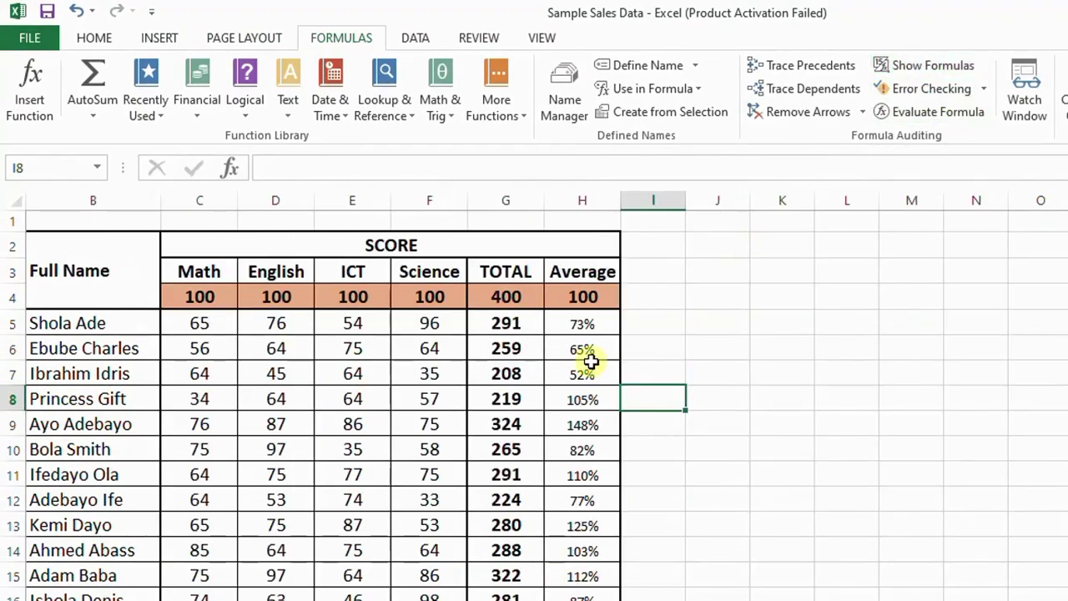
- Undo the manual divisor edits in the Average cells H7 and H6
{"action": "key", "text": "ctrl+z"}
{"action": "key", "text": "ctrl+z"}
{"action": "key", "text": "ctrl+z"}
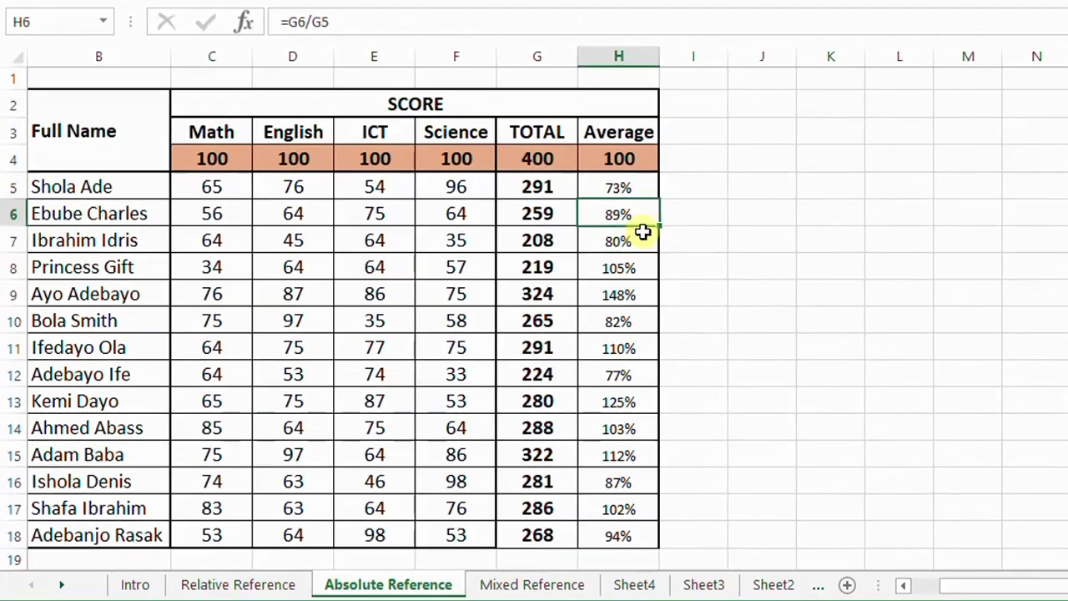
- Undo the fill of the Average formula below H5 and return to cell H5
{"action": "key", "text": "ctrl+z"}
{"action": "left_click", "coordinate": [620, 190]}
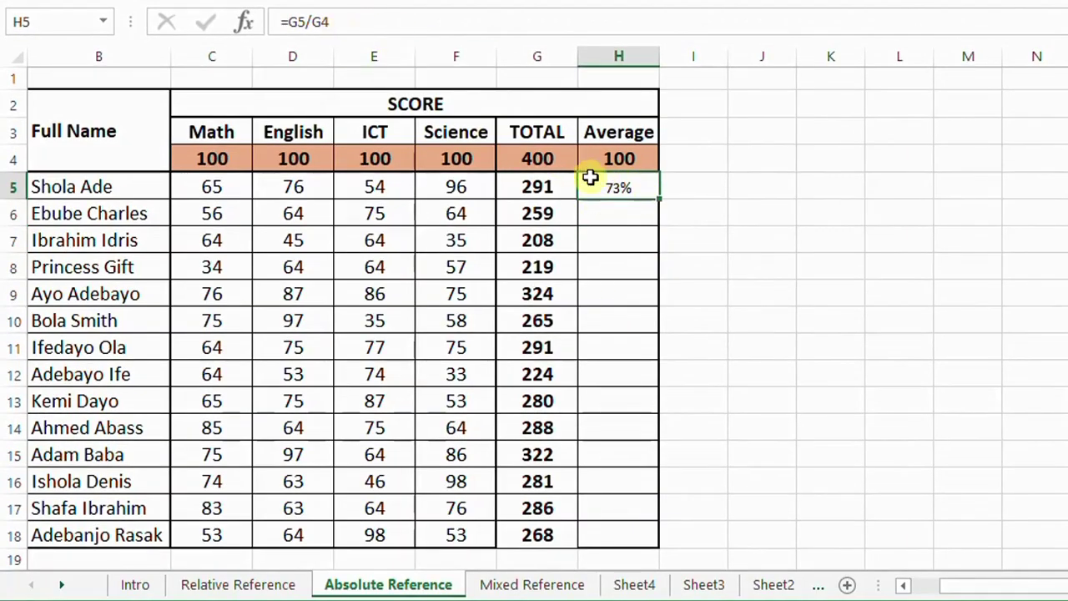
- Cycle the G4 reference in H5's formula through its absolute and mixed forms and back to relative
{"action": "left_click", "coordinate": [337, 21]}
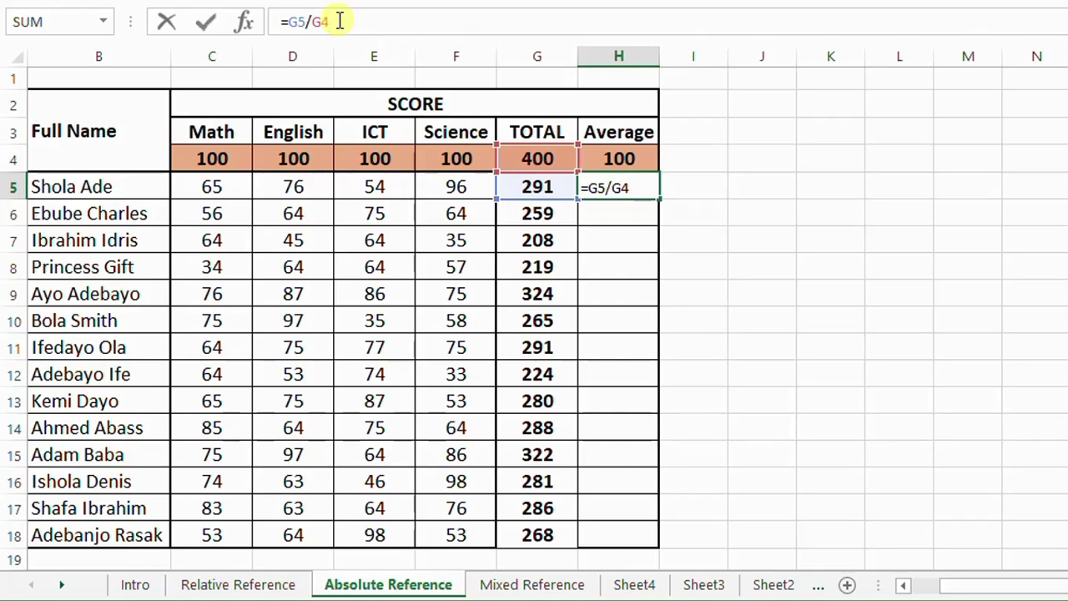
{"action": "key", "text": "F4"}
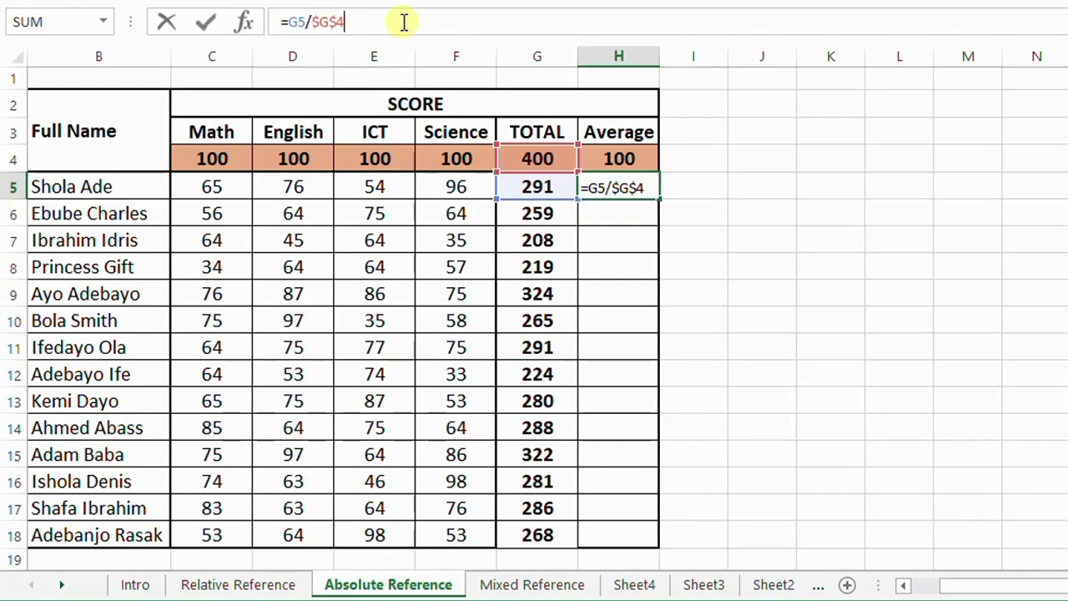
{"action": "key", "text": "F4"}
{"action": "key", "text": "F4"}
{"action": "key", "text": "F4"}
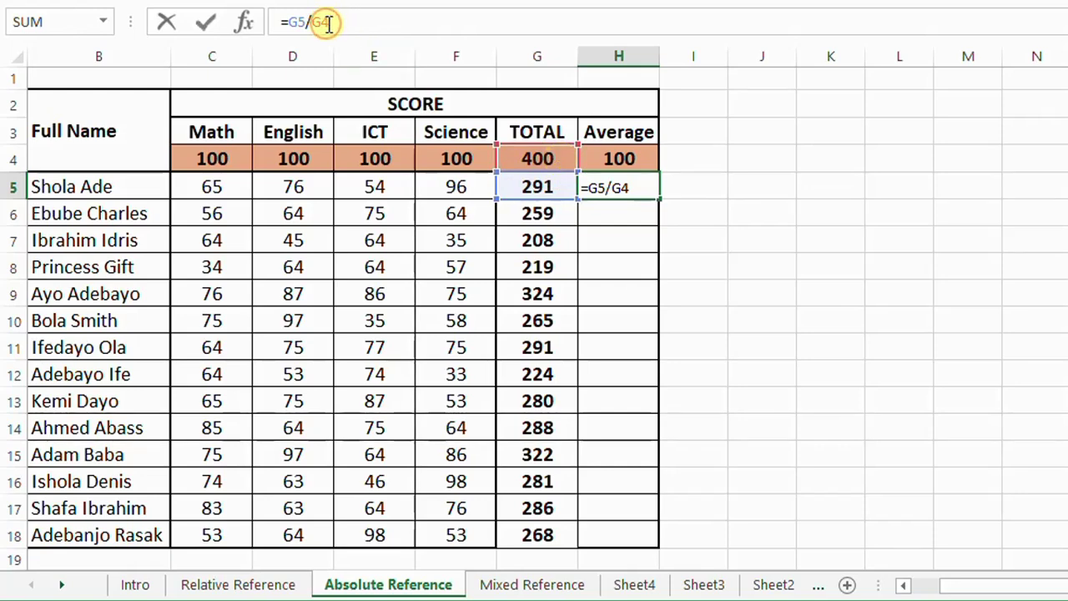
- Make the divisor in H5 absolute so the formula is =G5/$G$4, and fill it down through H18
{"action": "left_click", "coordinate": [635, 188]}
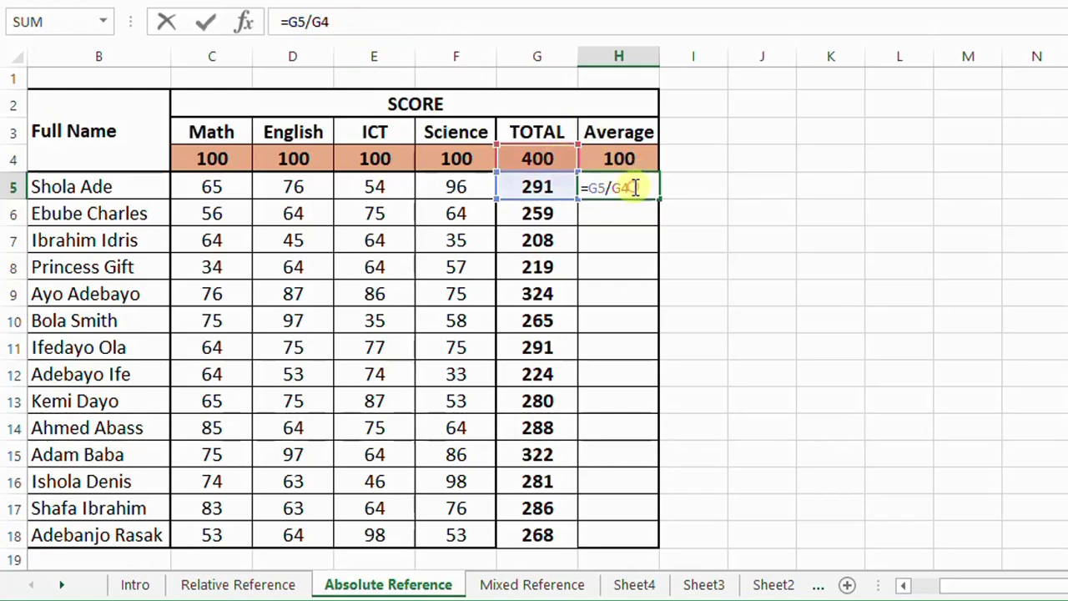
{"action": "left_click", "coordinate": [332, 23]}
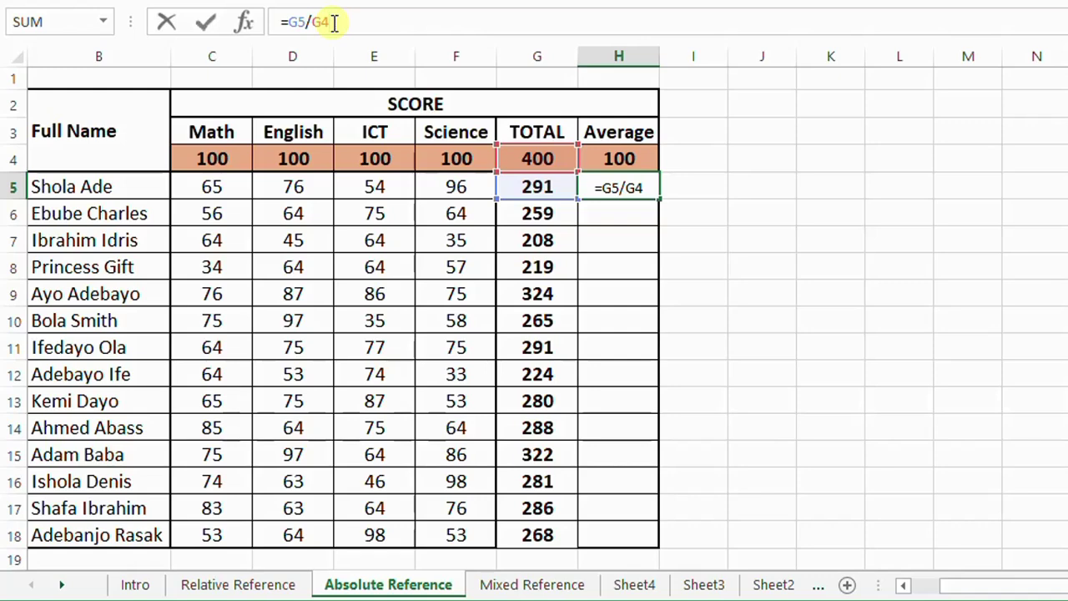
{"action": "key", "text": "F4"}
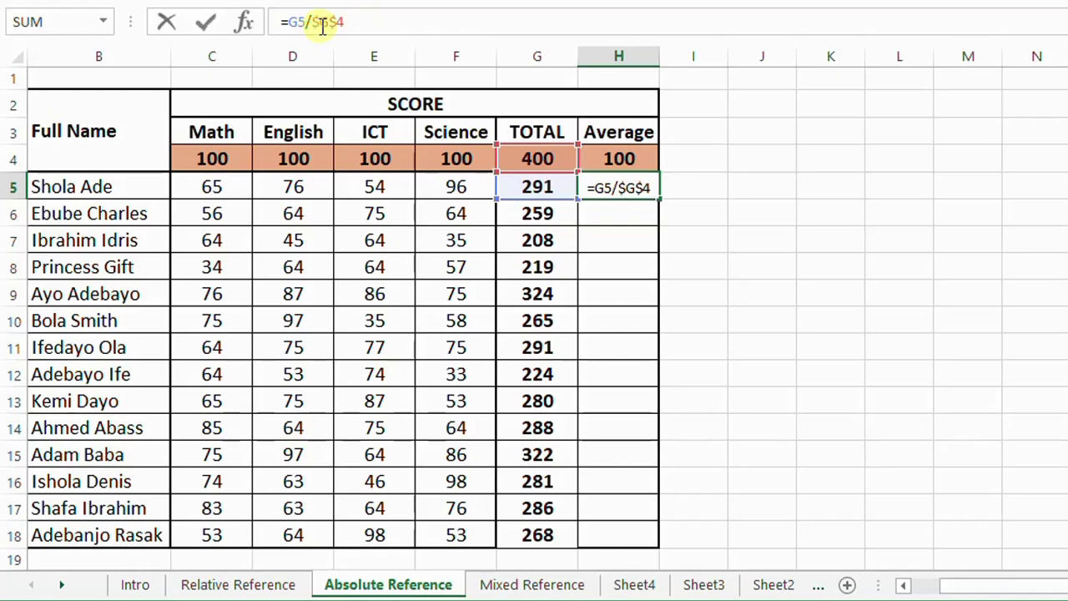
{"action": "left_click_drag", "start_coordinate": [312, 24], "coordinate": [333, 25]}
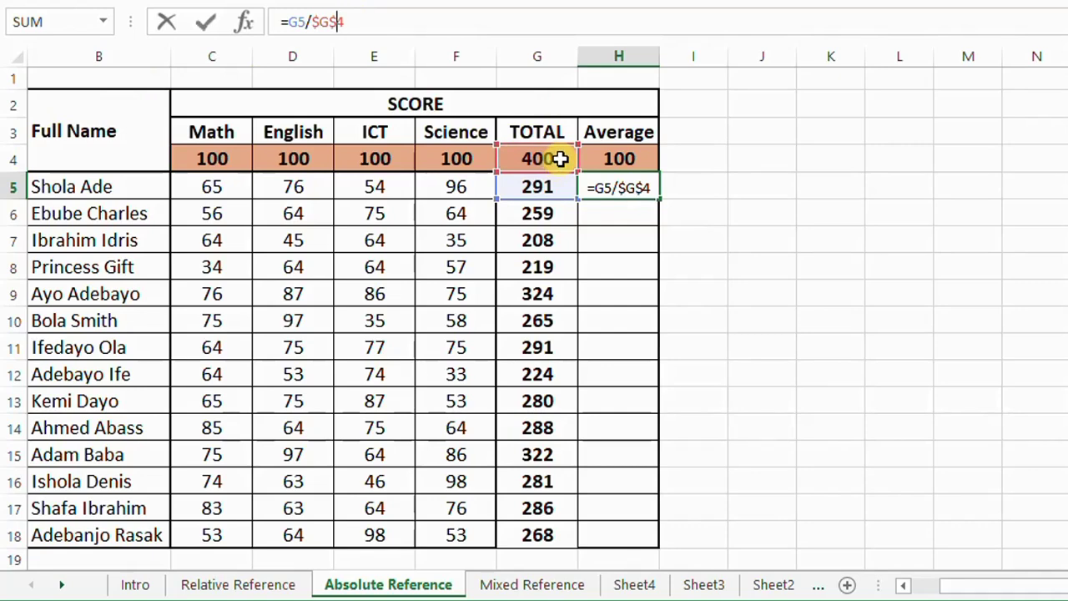
{"action": "key", "text": "Return"}
{"action": "left_click", "coordinate": [638, 190]}
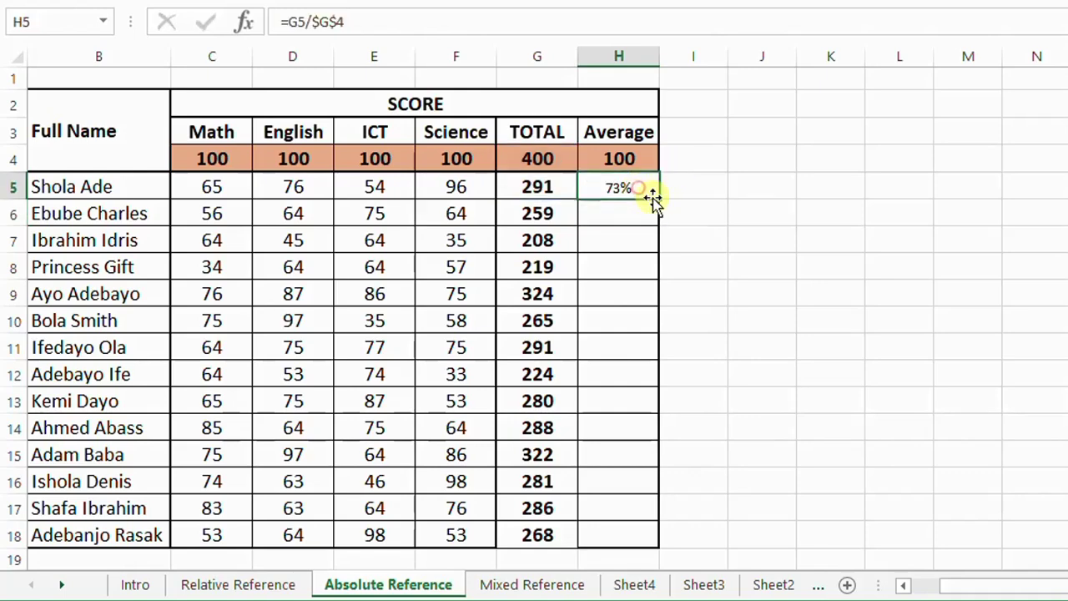
{"action": "left_click_drag", "start_coordinate": [660, 199], "coordinate": [653, 542]}
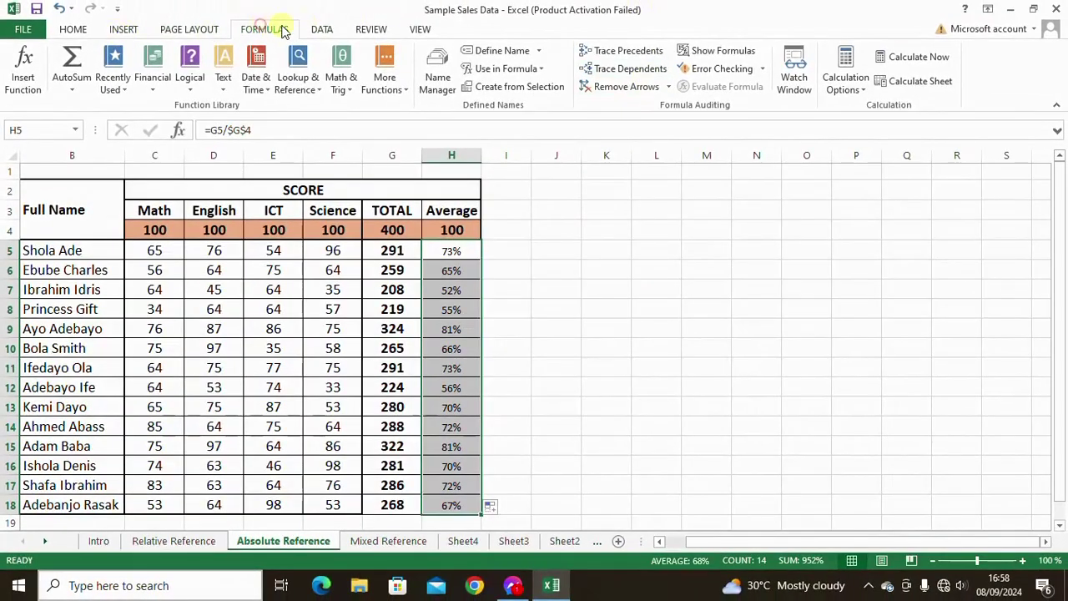
- Display the sheet's formulas, examine which cells the Average formulas refer to down to H18, and turn the formula display off
{"action": "left_click", "coordinate": [713, 50]}
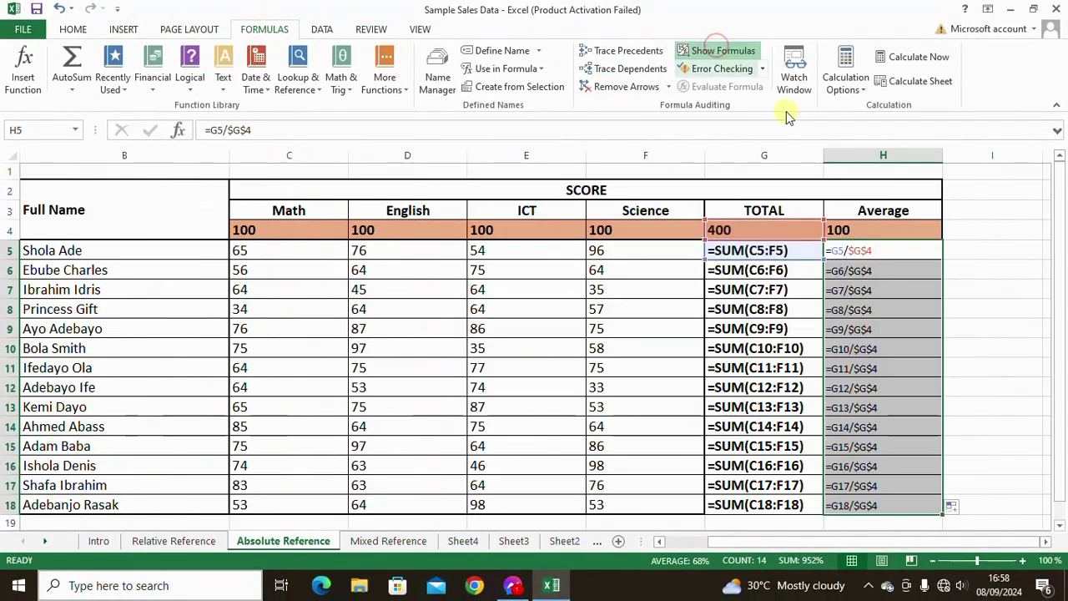
{"action": "left_click", "coordinate": [882, 269]}
{"action": "left_click", "coordinate": [883, 290]}
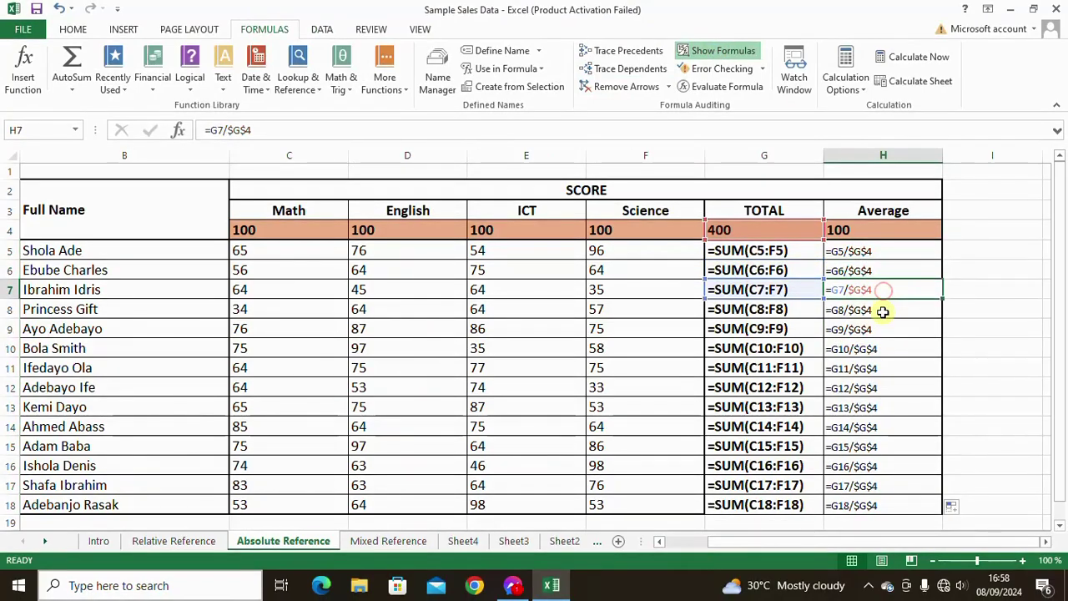
{"action": "left_click", "coordinate": [882, 309]}
{"action": "left_click", "coordinate": [882, 329]}
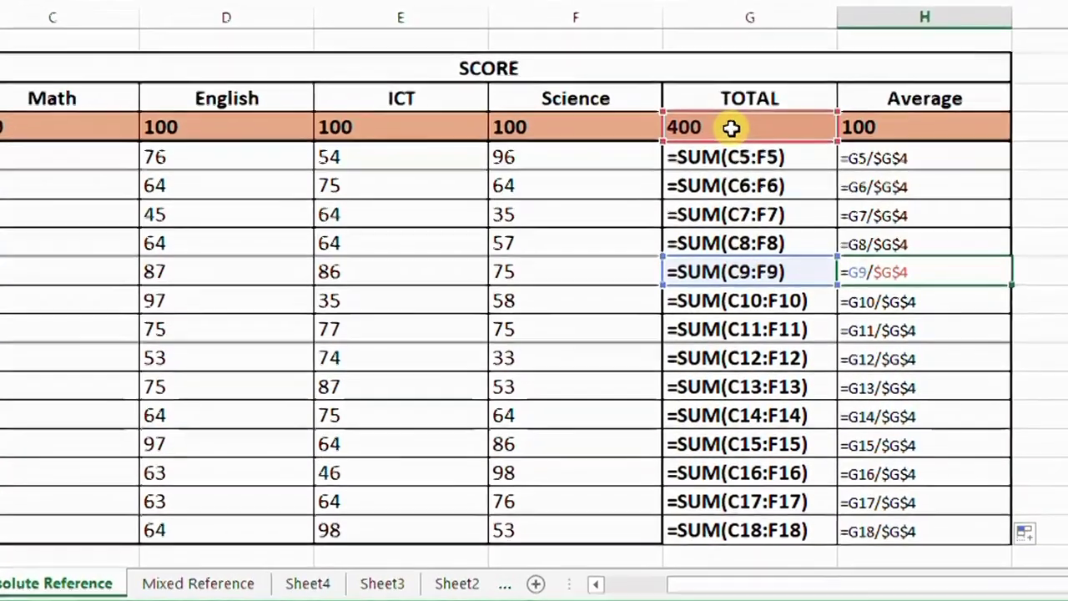
{"action": "left_click", "coordinate": [914, 298]}
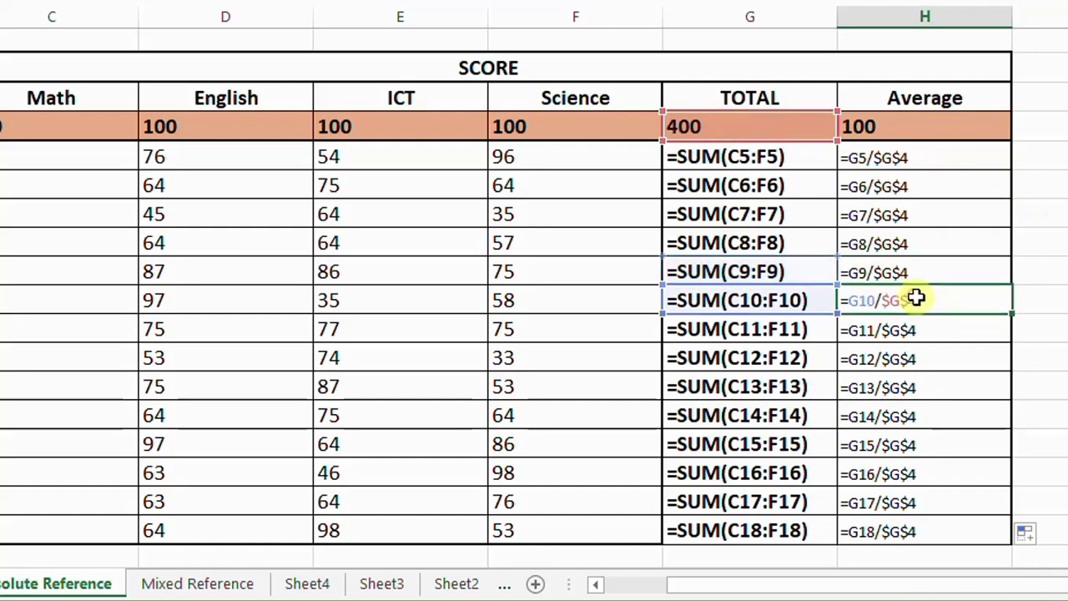
{"action": "left_click", "coordinate": [931, 332]}
{"action": "left_click", "coordinate": [933, 357]}
{"action": "left_click", "coordinate": [926, 476]}
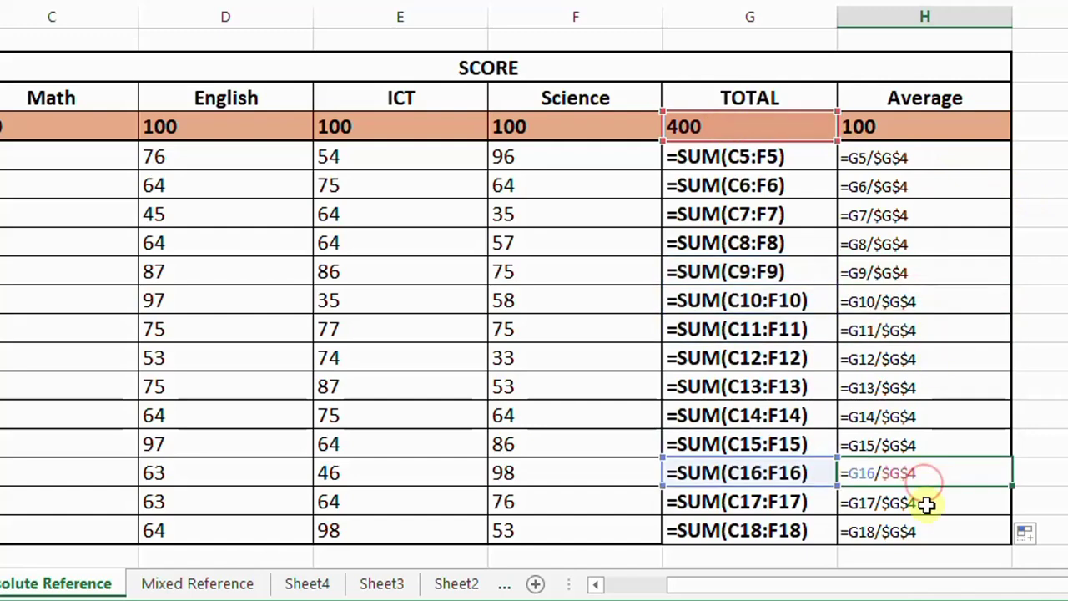
{"action": "left_click", "coordinate": [928, 493]}
{"action": "left_click", "coordinate": [936, 529]}
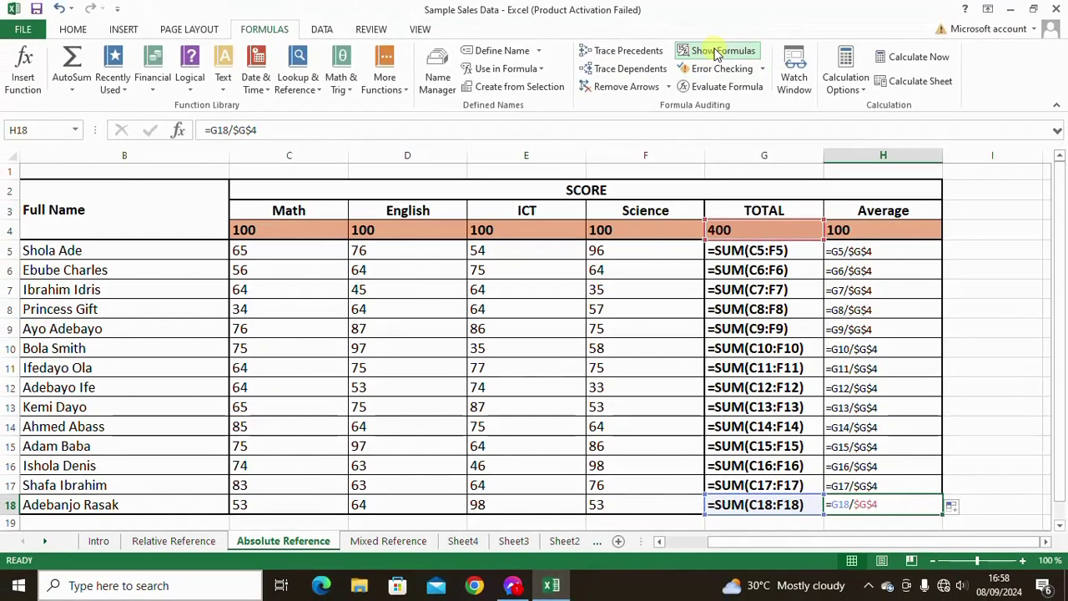
{"action": "left_click", "coordinate": [716, 52]}
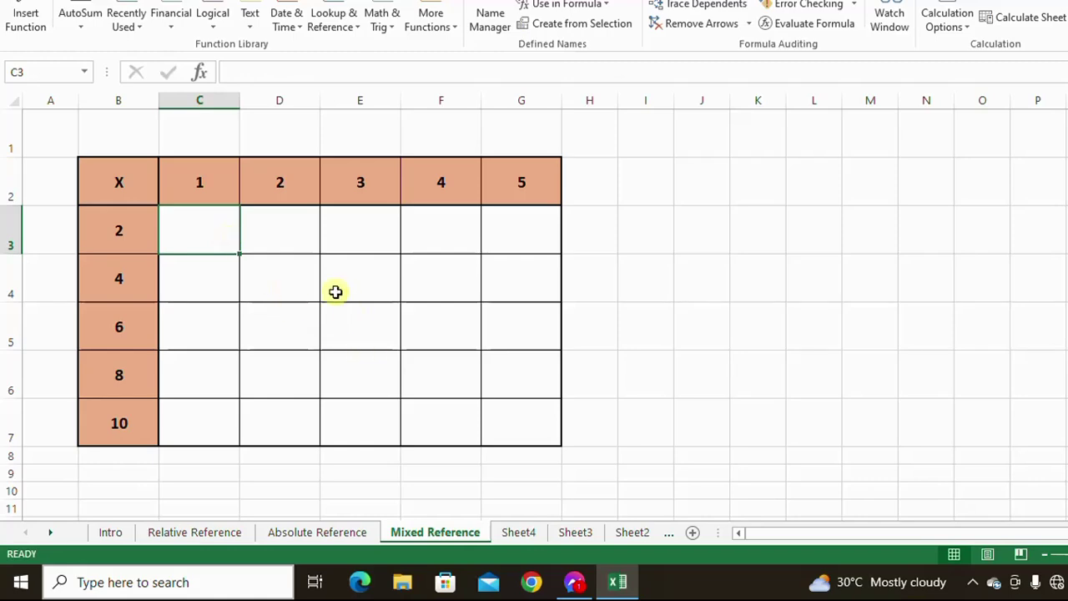
- Show the formulas on the Absolute Reference sheet and compare the formula in H5 with its fixed divisor cell G4
{"action": "left_click", "coordinate": [350, 533]}
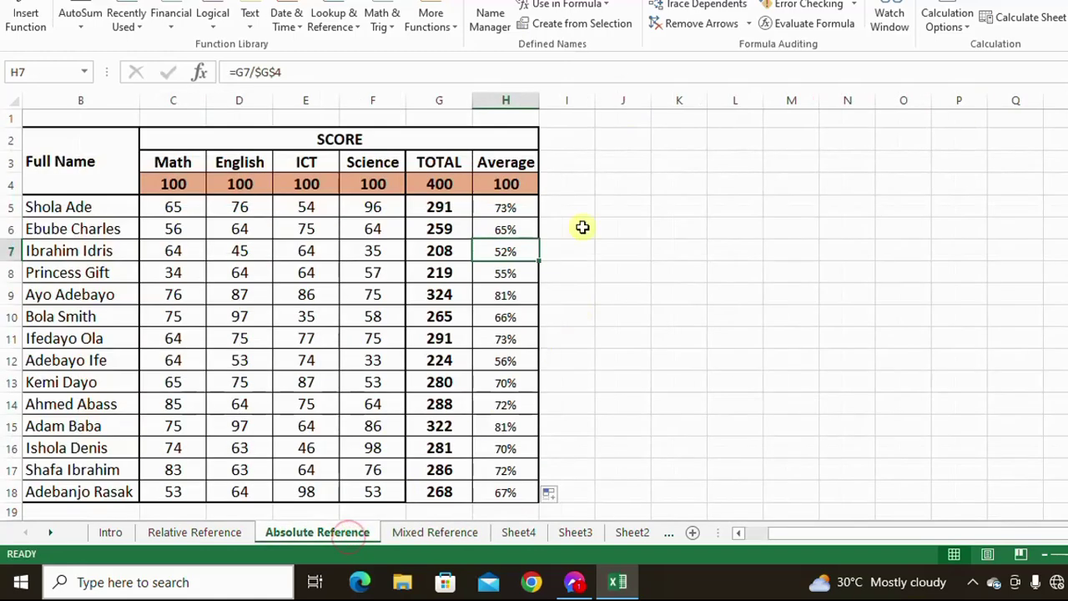
{"action": "key", "text": "ctrl+grave"}
{"action": "left_click", "coordinate": [956, 209]}
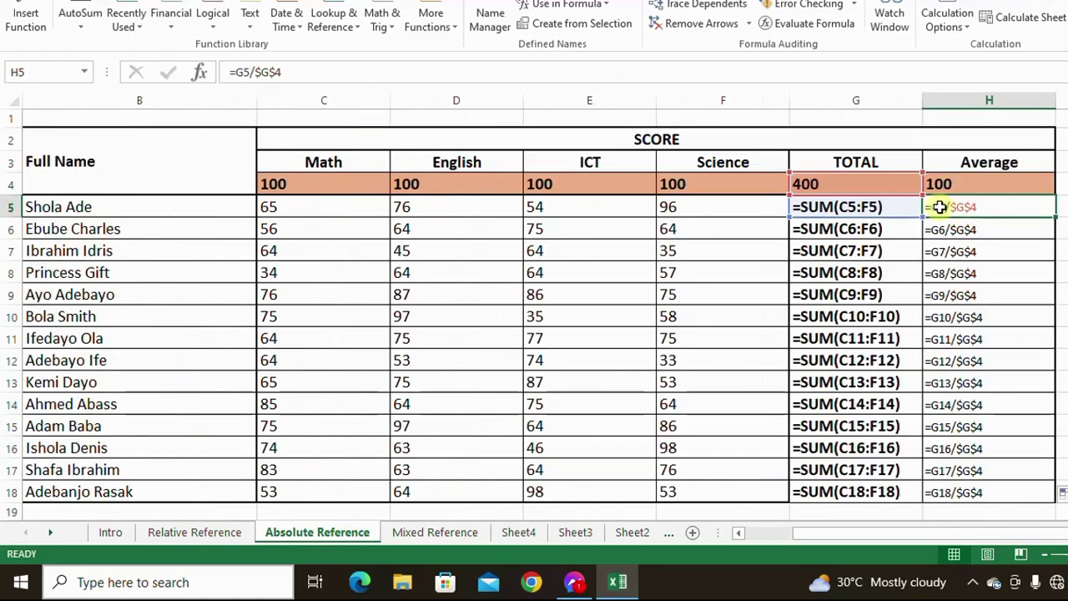
{"action": "left_click", "coordinate": [828, 183]}
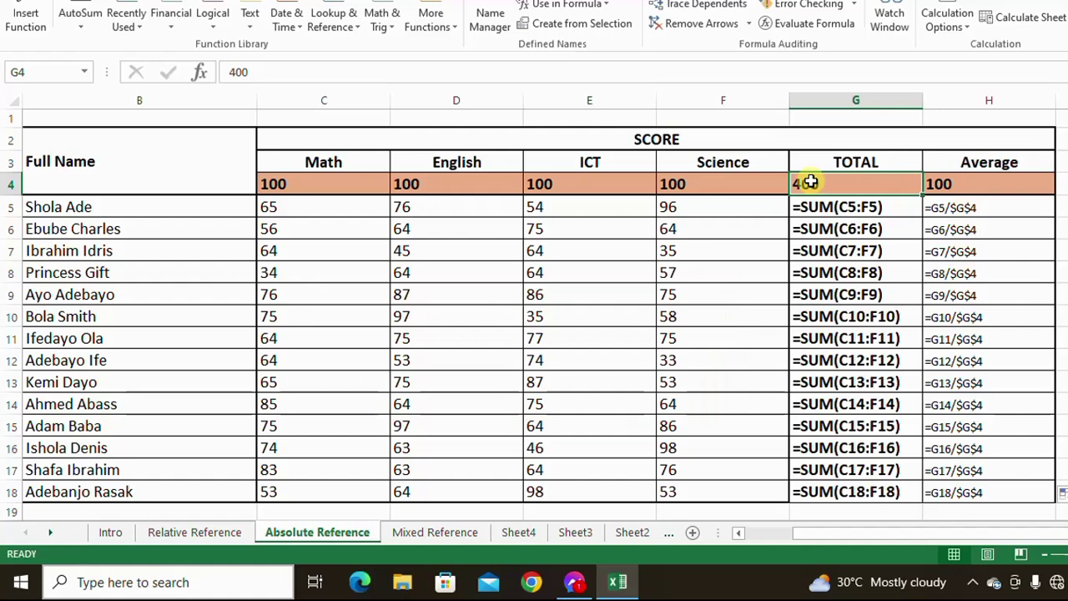
- On the Mixed Reference sheet, examine which row and column headers must be multiplied for various cells of the multiplication table
{"action": "left_click", "coordinate": [458, 534]}
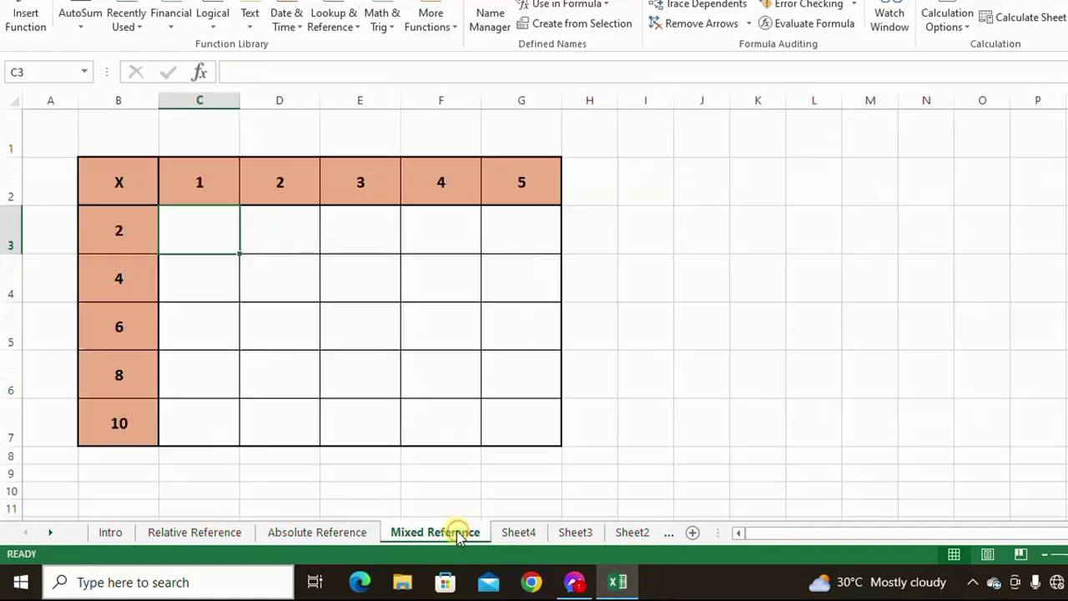
{"action": "left_click", "coordinate": [198, 185]}
{"action": "left_click", "coordinate": [136, 231]}
{"action": "left_click", "coordinate": [292, 194]}
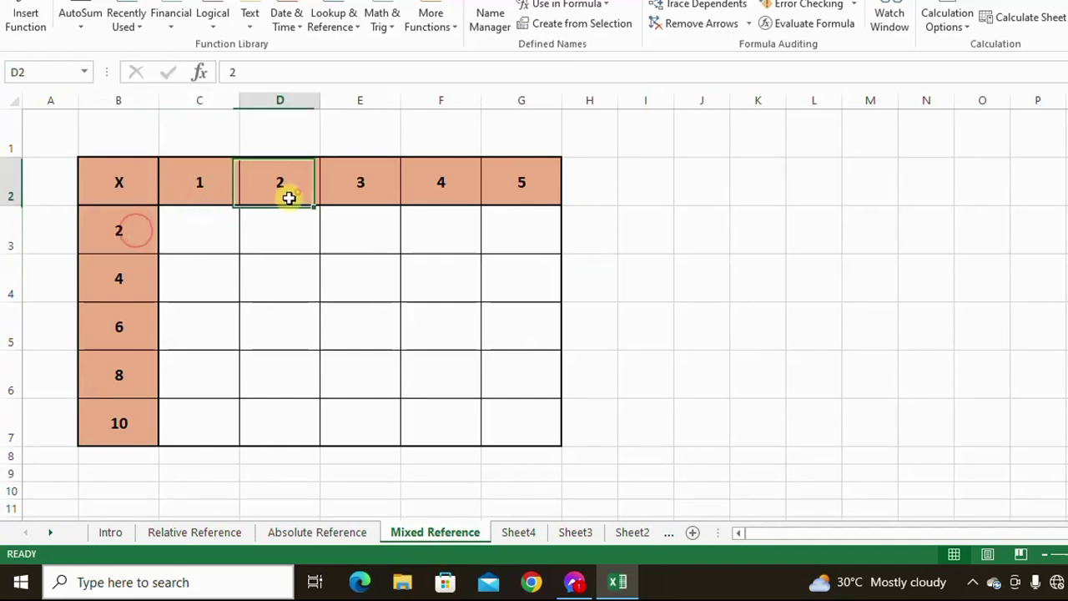
{"action": "left_click", "coordinate": [115, 293]}
{"action": "left_click", "coordinate": [269, 270]}
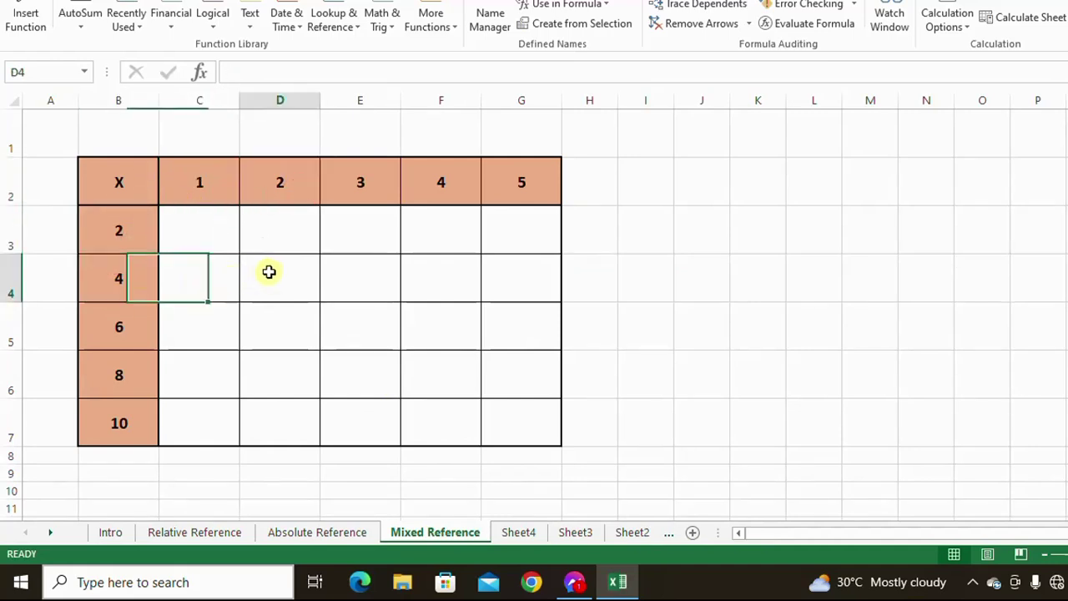
{"action": "left_click", "coordinate": [287, 331]}
{"action": "left_click", "coordinate": [281, 182]}
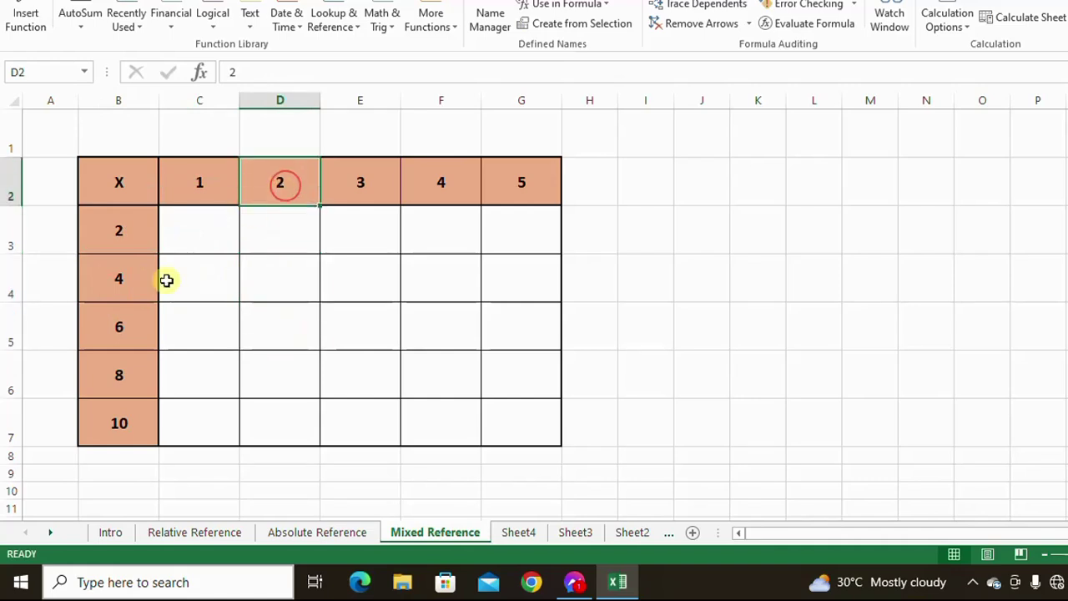
{"action": "left_click", "coordinate": [140, 315]}
{"action": "left_click", "coordinate": [436, 413]}
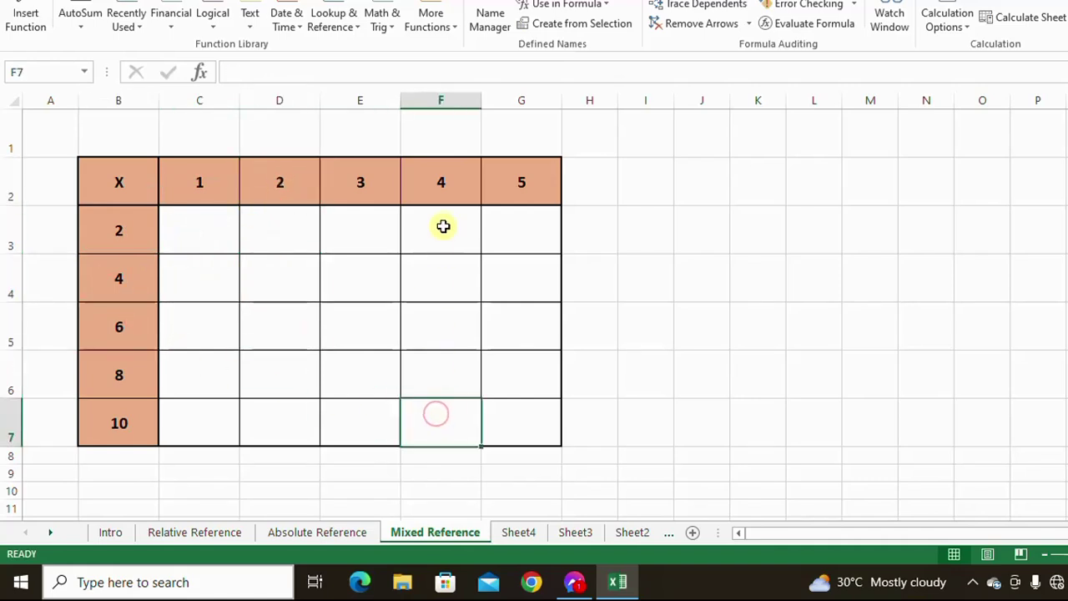
{"action": "left_click", "coordinate": [441, 194]}
{"action": "left_click", "coordinate": [120, 422]}
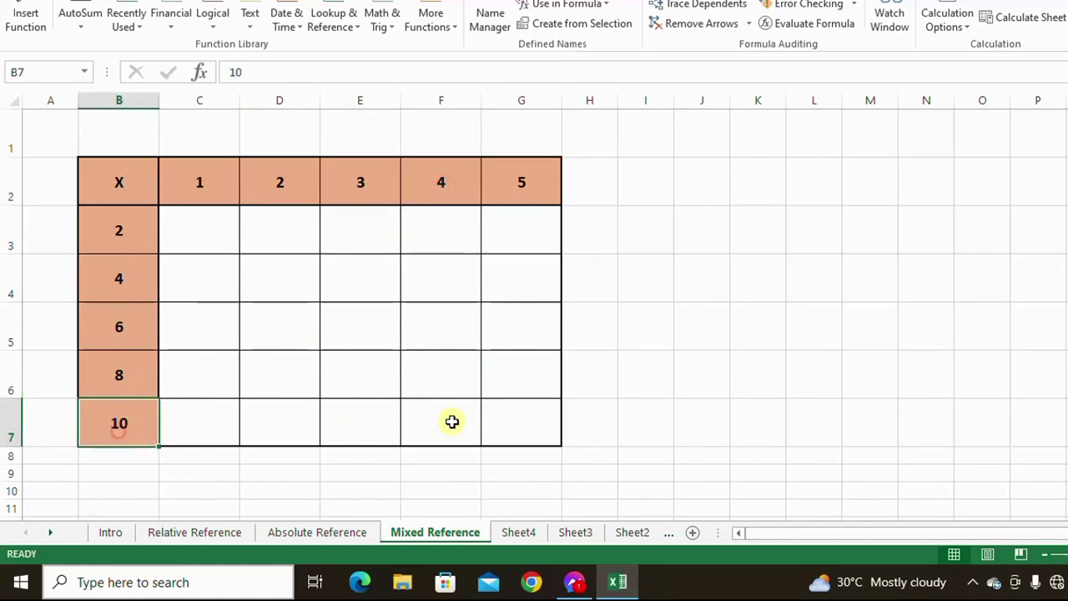
{"action": "left_click", "coordinate": [509, 418]}
{"action": "left_click", "coordinate": [525, 191]}
{"action": "left_click", "coordinate": [119, 422]}
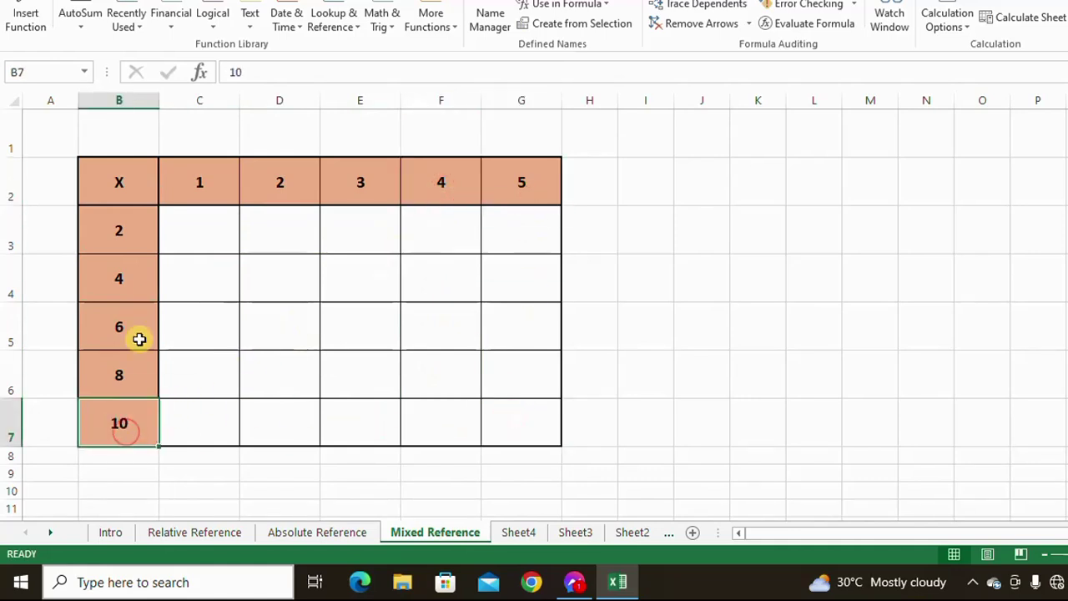
- Enter =B3*C2 in cell C3 of the multiplication table and fill it down through C7
{"action": "left_click", "coordinate": [211, 237]}
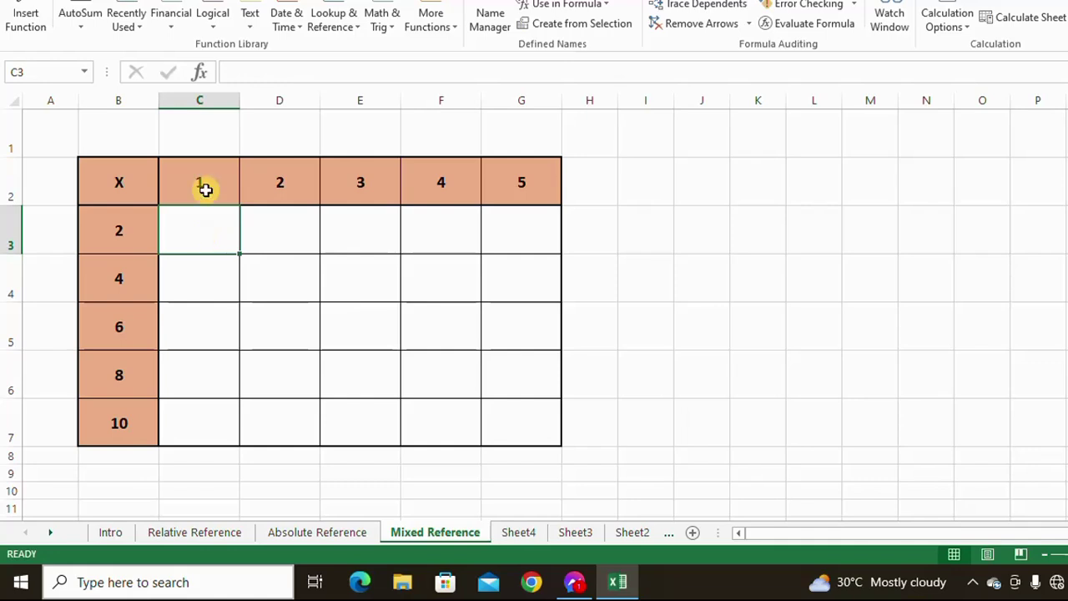
{"action": "type", "text": "="}
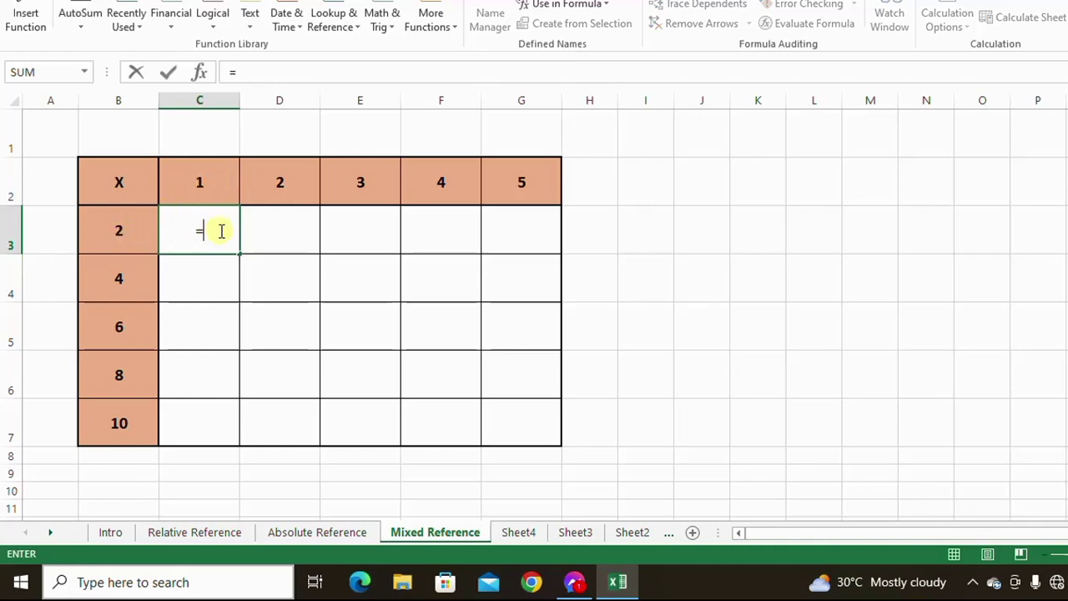
{"action": "left_click", "coordinate": [125, 238]}
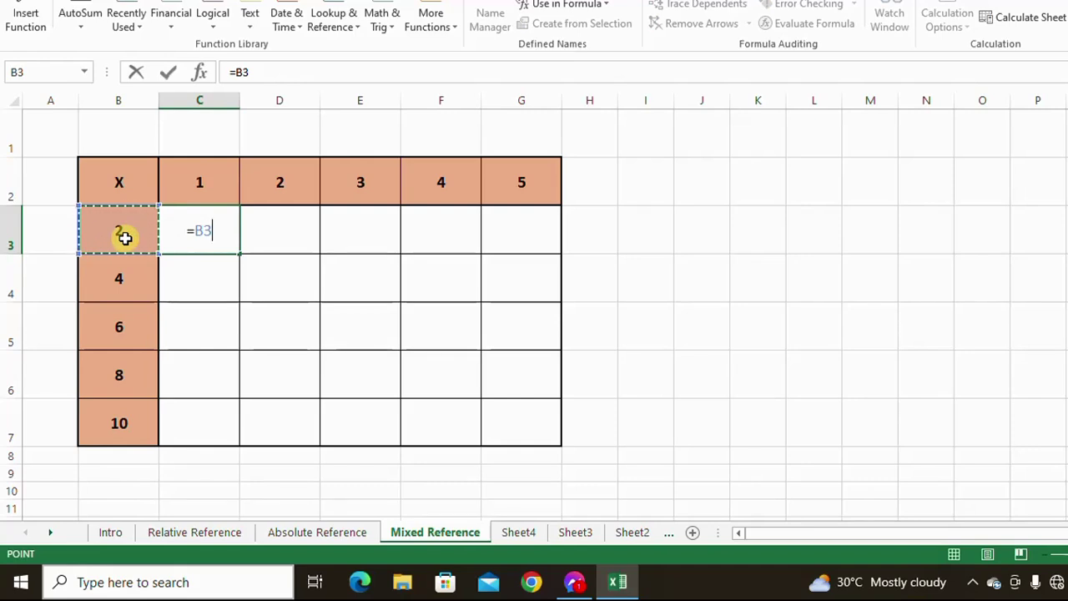
{"action": "type", "text": "*"}
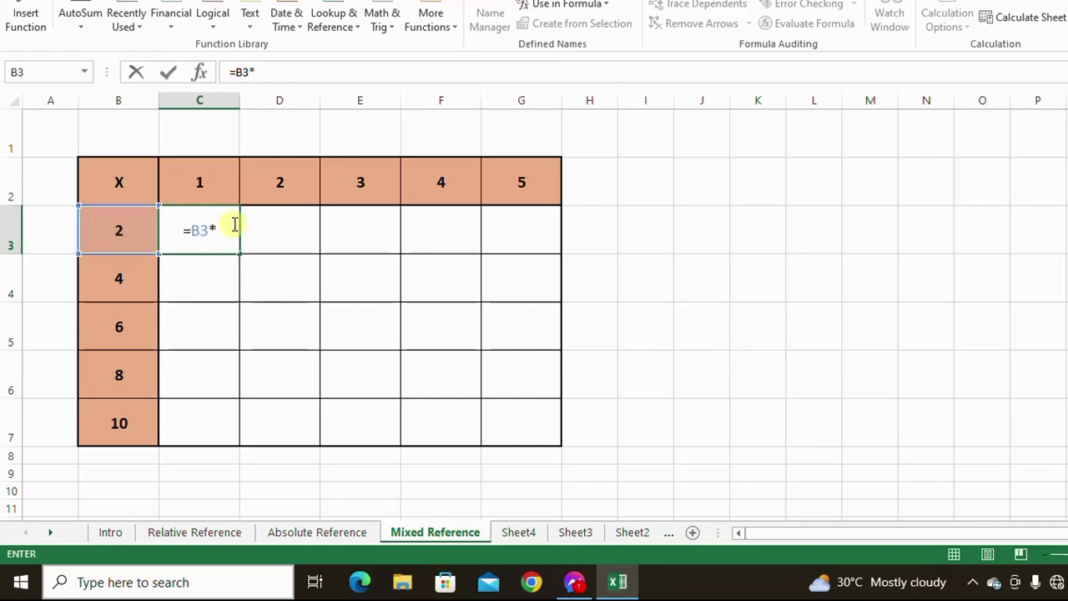
{"action": "left_click", "coordinate": [199, 184]}
{"action": "key", "text": "Return"}
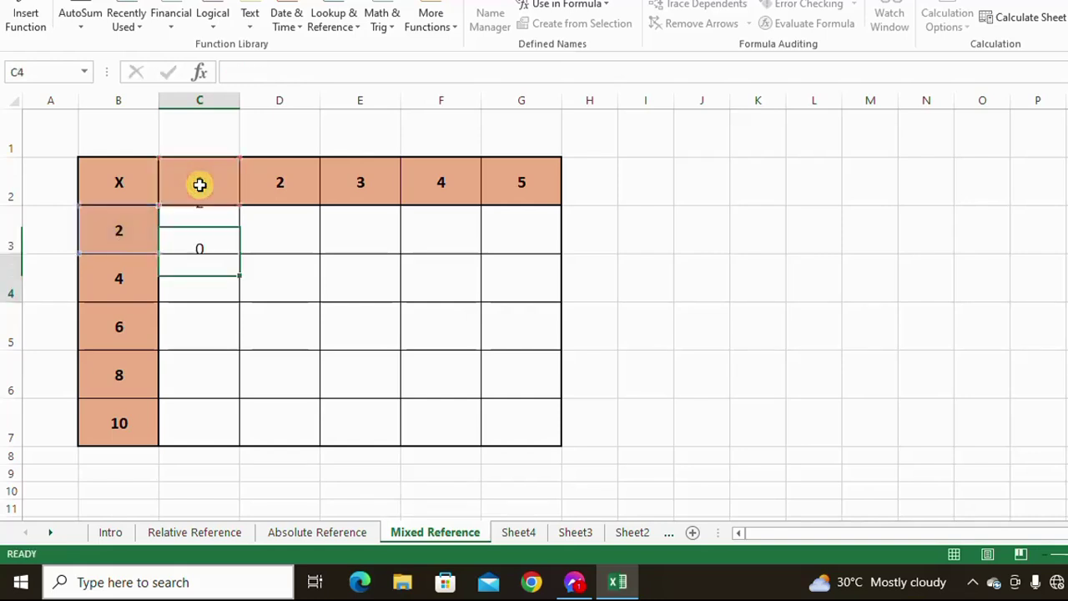
{"action": "left_click", "coordinate": [201, 231]}
{"action": "left_click_drag", "start_coordinate": [239, 253], "coordinate": [241, 423]}
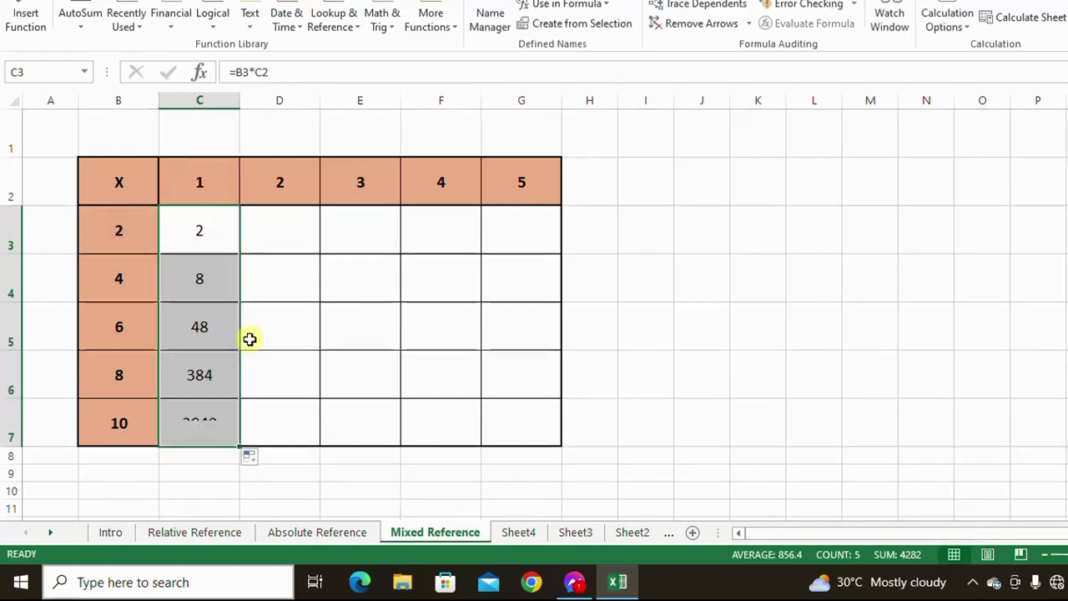
- Check the formula and result in C7 against the headers in B7 and C2
{"action": "left_click", "coordinate": [108, 423]}
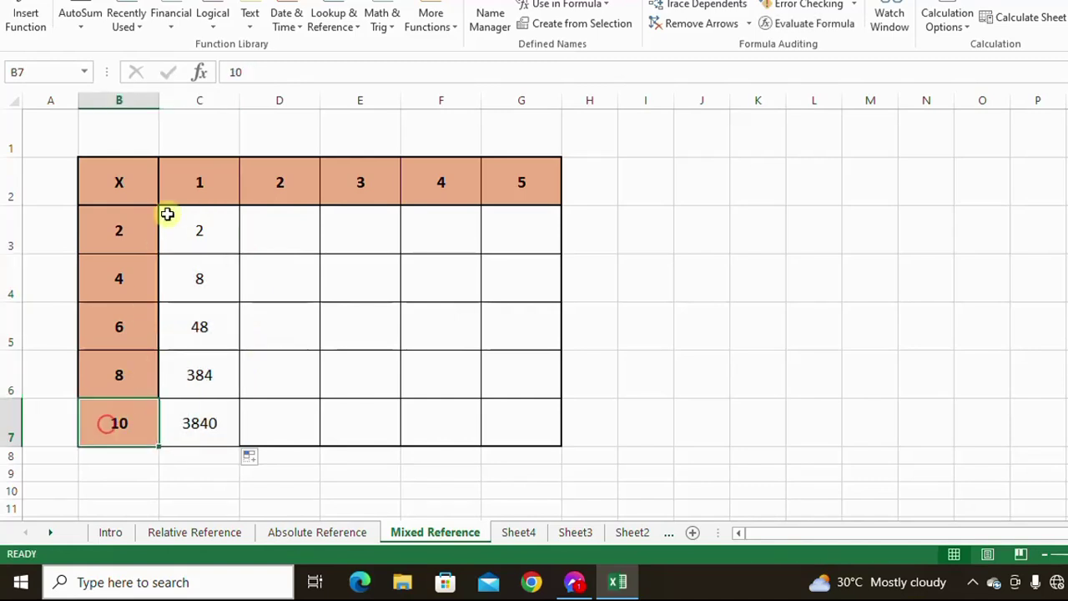
{"action": "left_click", "coordinate": [188, 185]}
{"action": "left_click", "coordinate": [214, 424]}
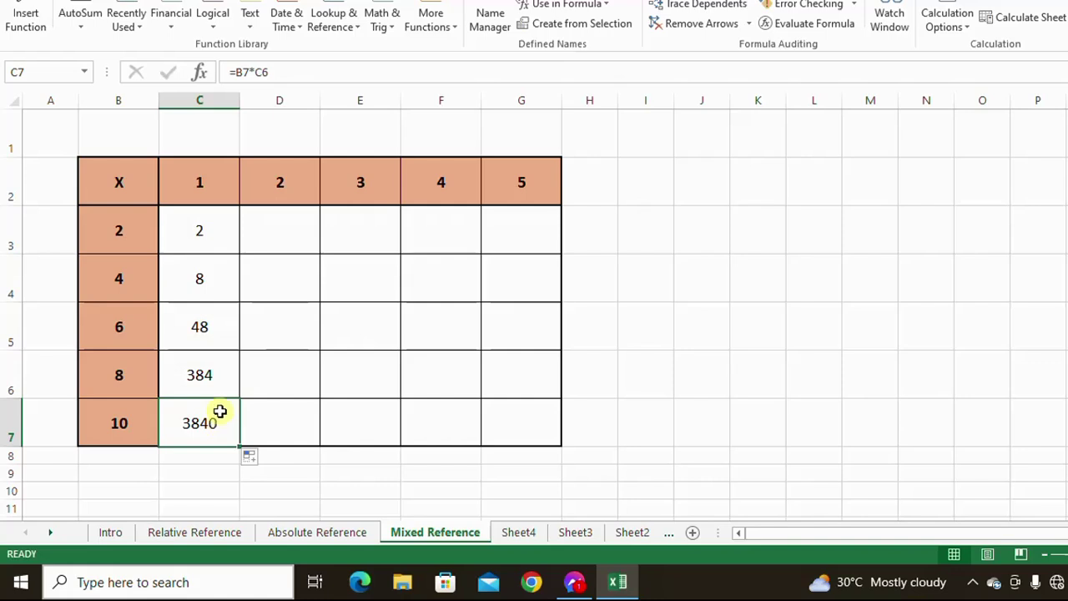
- Show the formulas on the sheet and compare the references in C3 through C7 with their row and column headers
{"action": "left_click", "coordinate": [204, 234]}
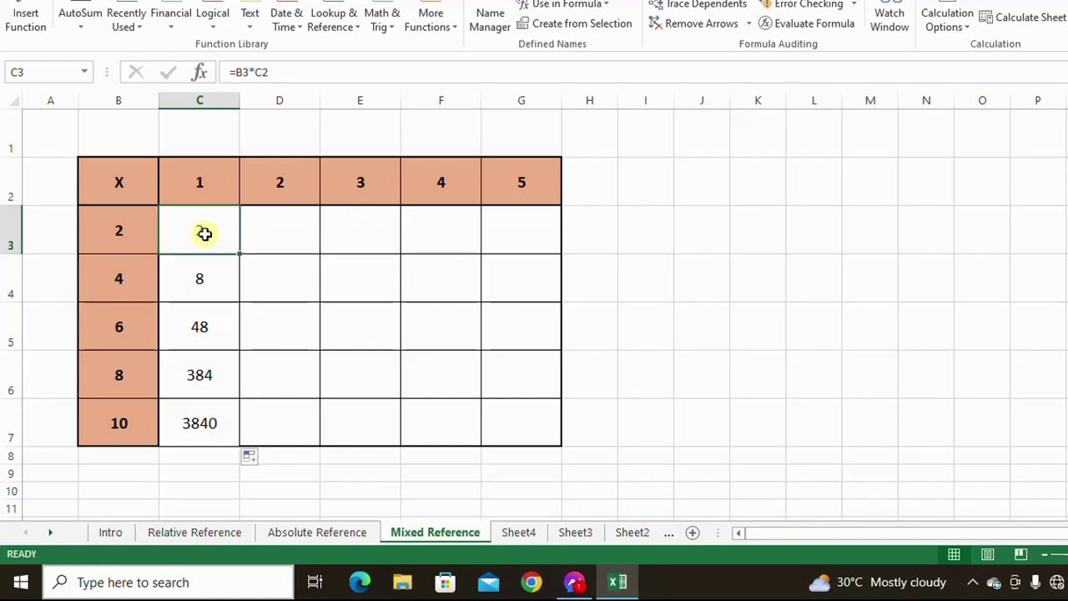
{"action": "left_click_drag", "start_coordinate": [210, 245], "coordinate": [215, 412]}
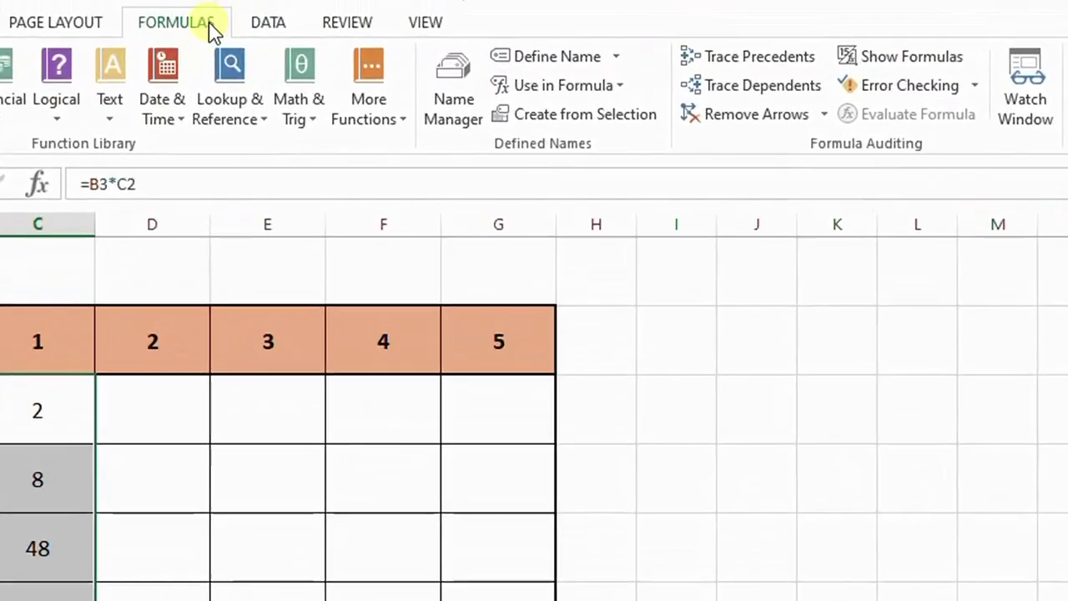
{"action": "left_click", "coordinate": [837, 5]}
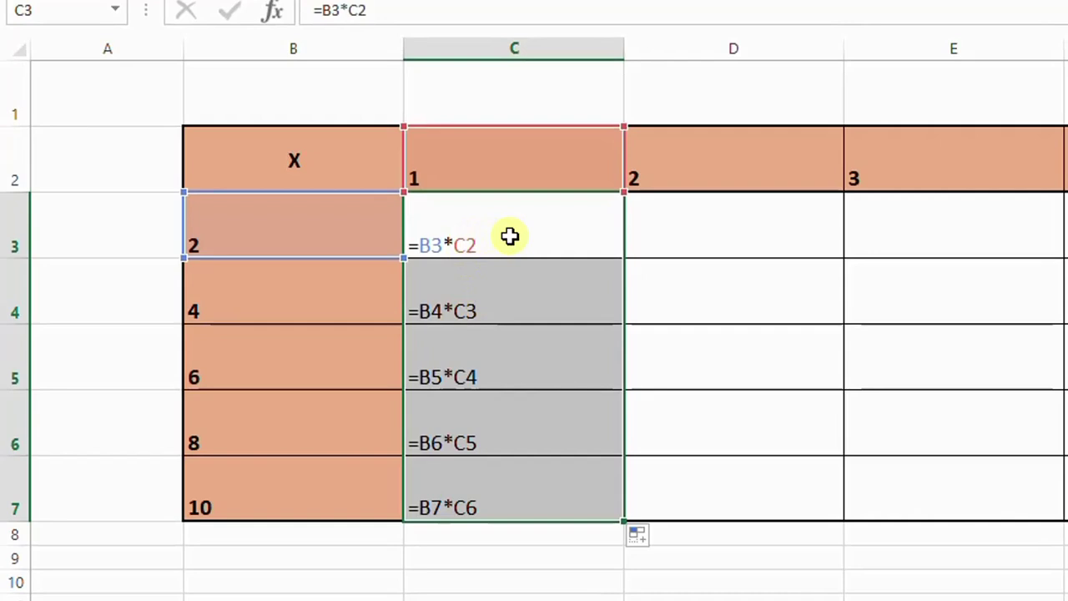
{"action": "left_click", "coordinate": [460, 167]}
{"action": "left_click", "coordinate": [351, 240]}
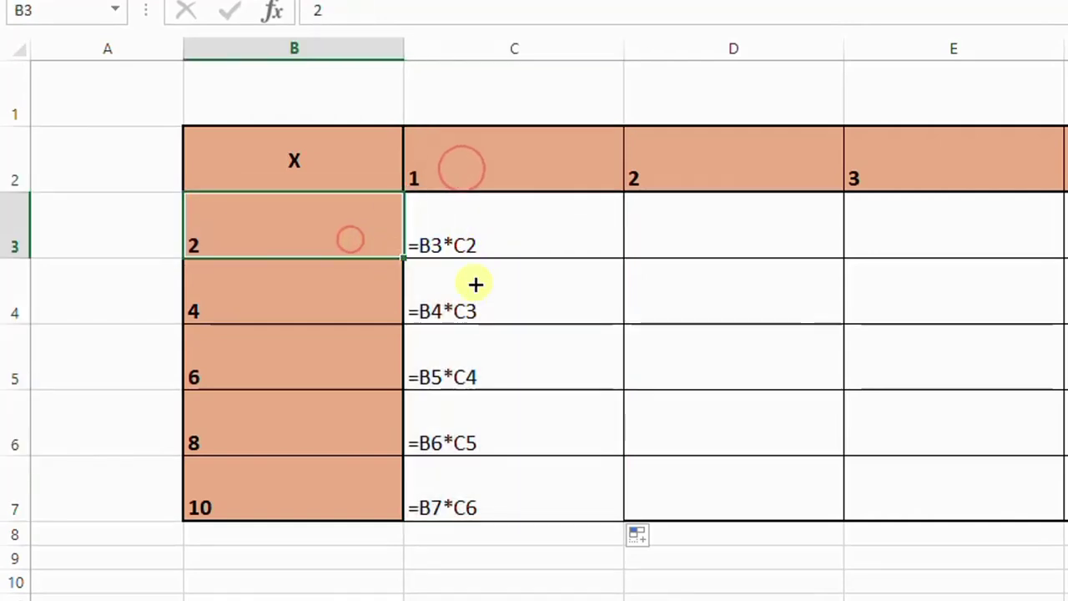
{"action": "left_click", "coordinate": [524, 300]}
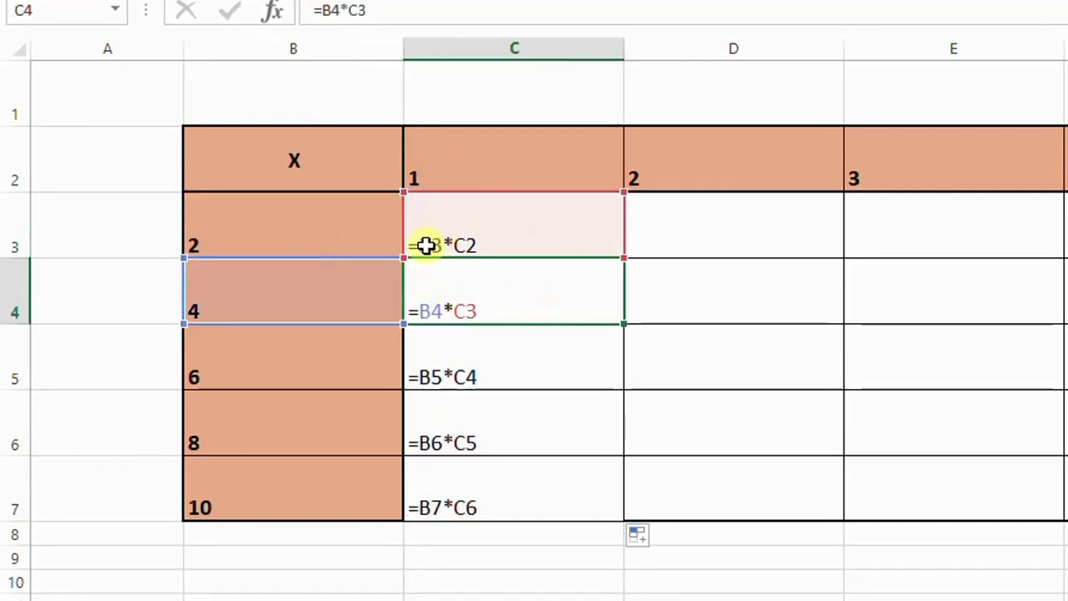
{"action": "left_click", "coordinate": [470, 370]}
{"action": "left_click", "coordinate": [450, 291]}
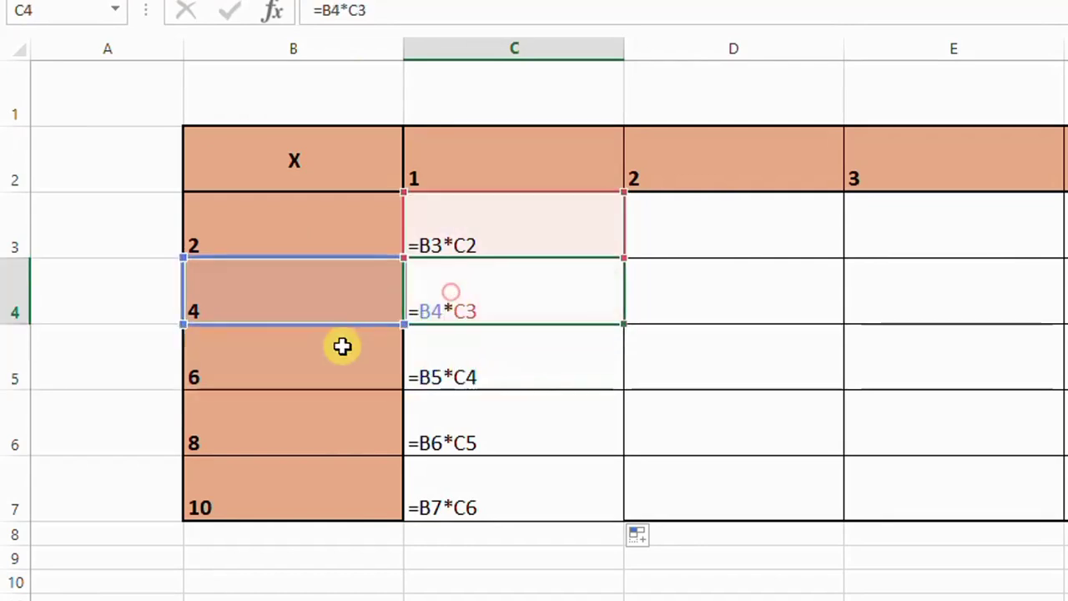
{"action": "left_click", "coordinate": [342, 347]}
{"action": "left_click", "coordinate": [480, 410]}
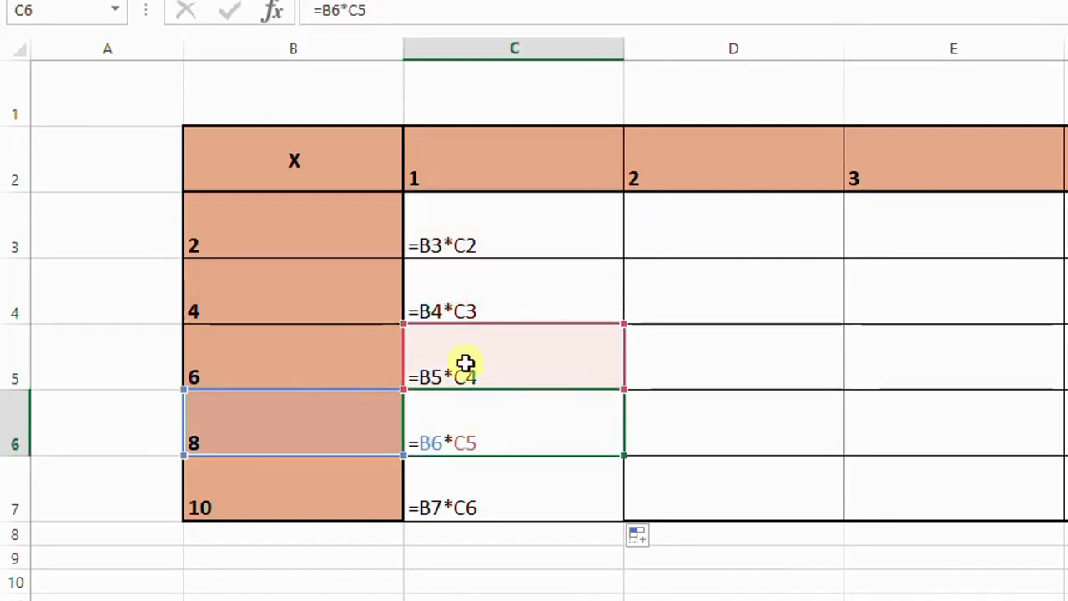
- Switch the sheet back to showing values and undo the formula fill below C3
{"action": "left_click", "coordinate": [501, 242]}
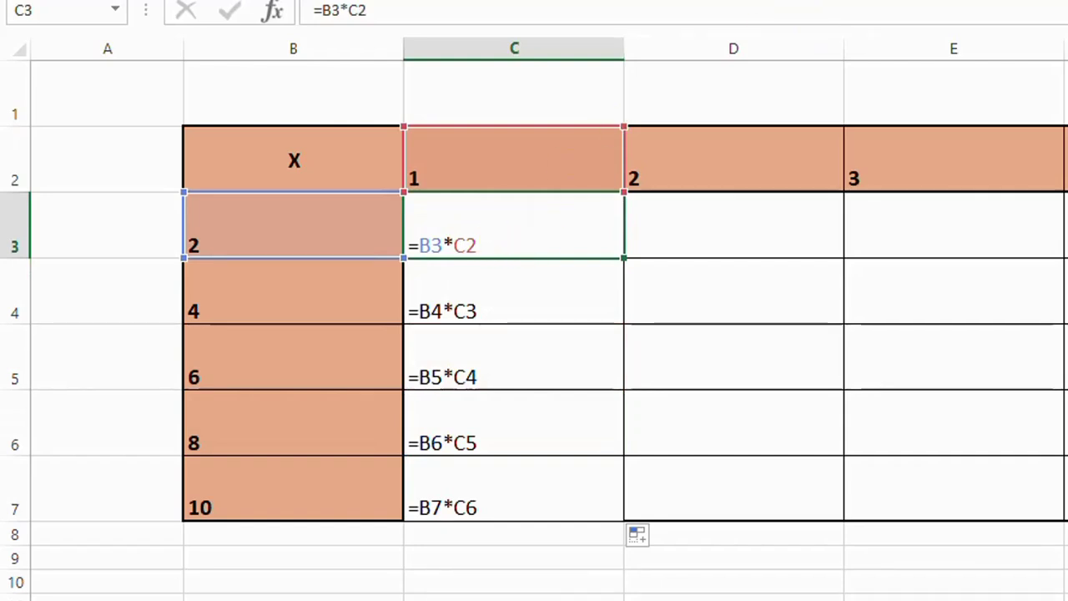
{"action": "key", "text": "ctrl+grave"}
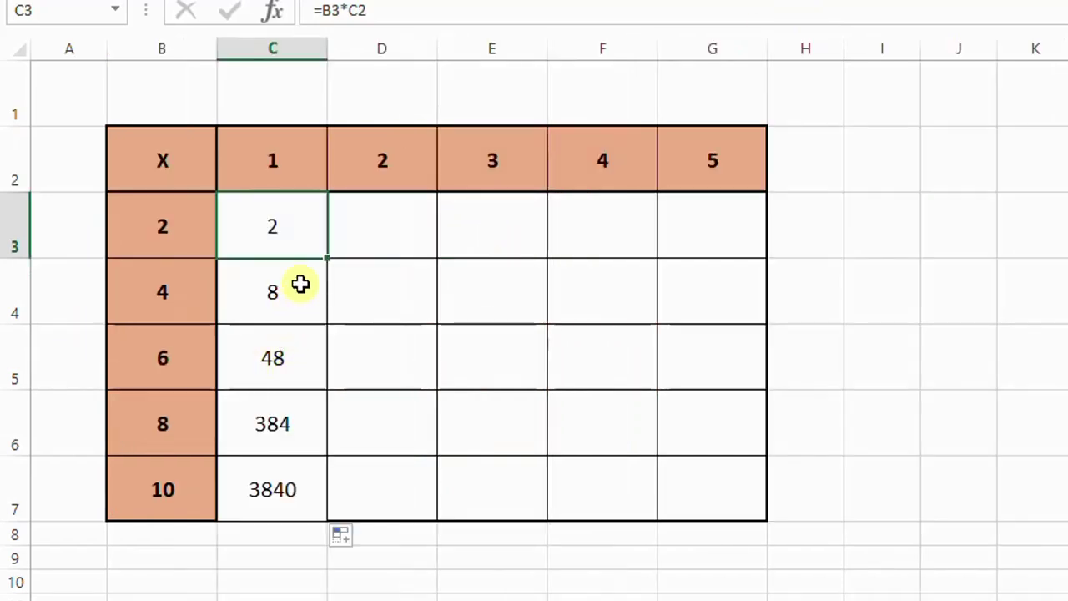
{"action": "key", "text": "ctrl+z"}
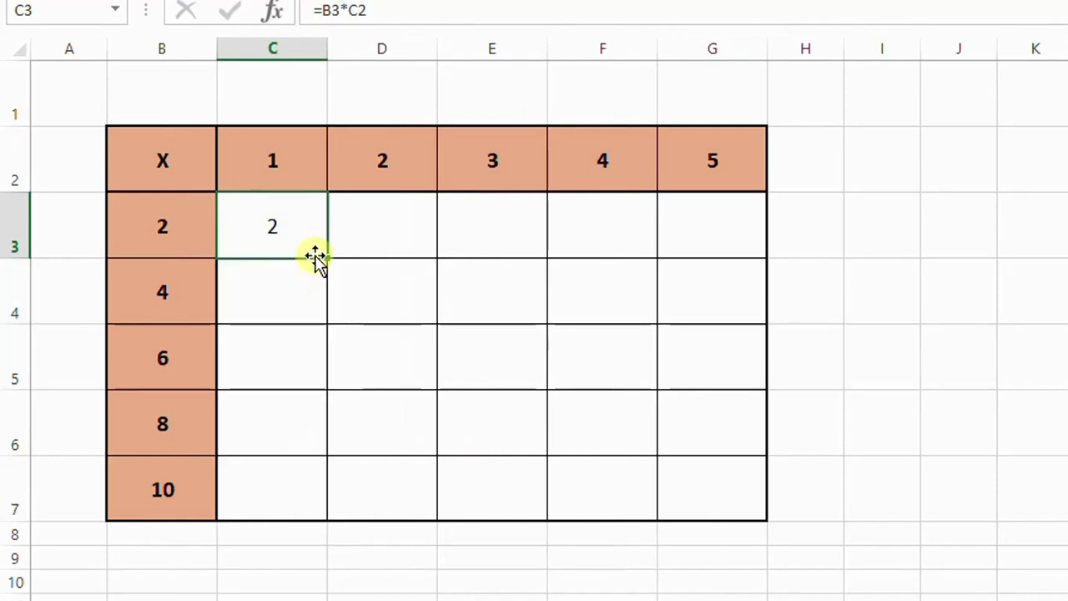
- Check the cell references of row headers B3 to B7 and lock column B in C3's formula as =$B3*C2
{"action": "left_click", "coordinate": [270, 165]}
{"action": "left_click", "coordinate": [167, 231]}
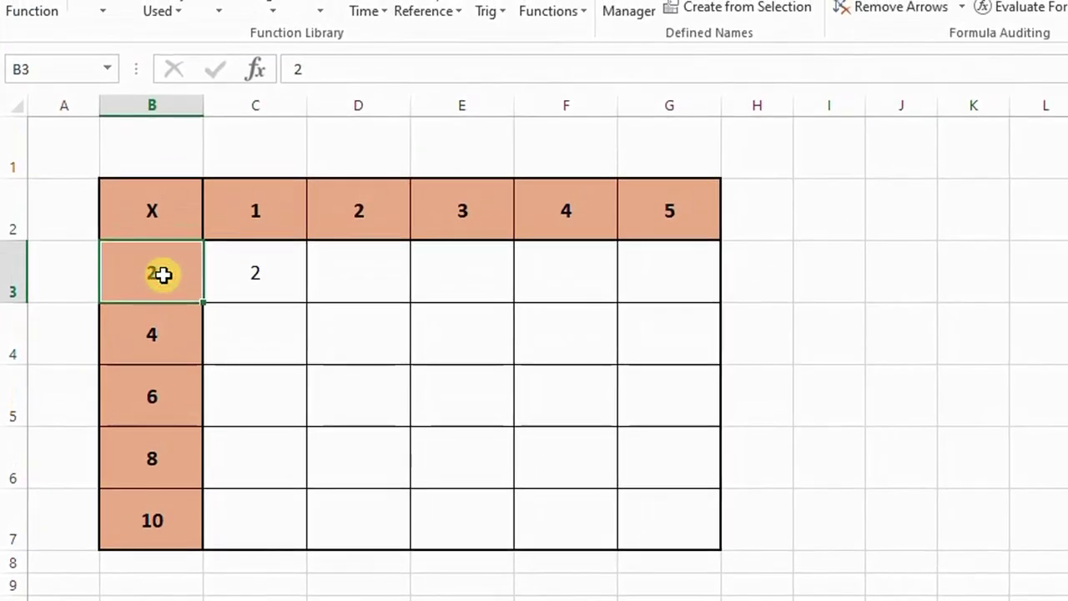
{"action": "left_click", "coordinate": [167, 324]}
{"action": "left_click", "coordinate": [46, 73]}
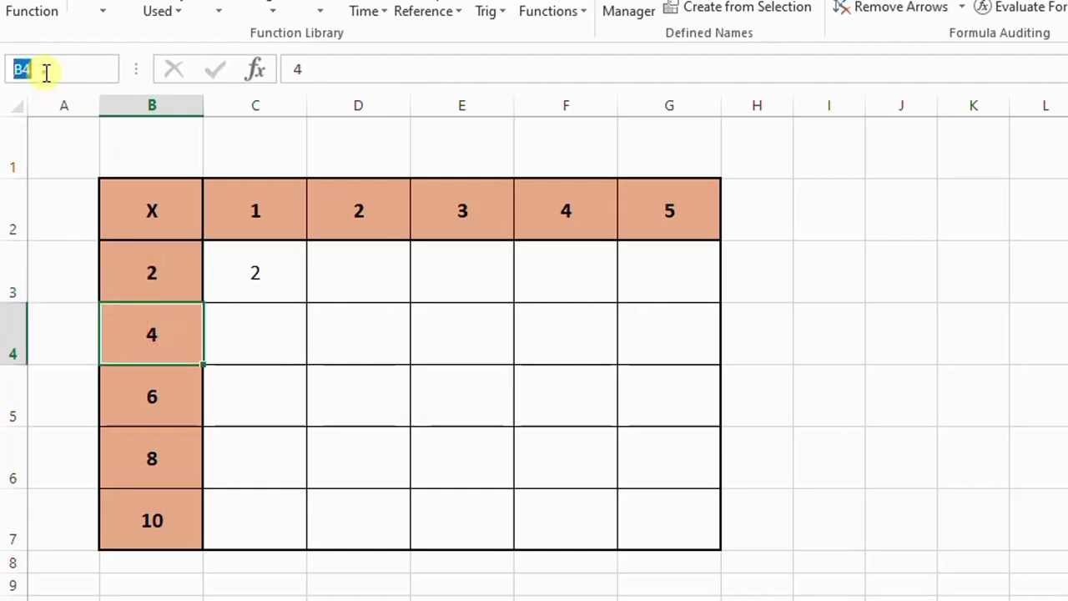
{"action": "left_click", "coordinate": [176, 408]}
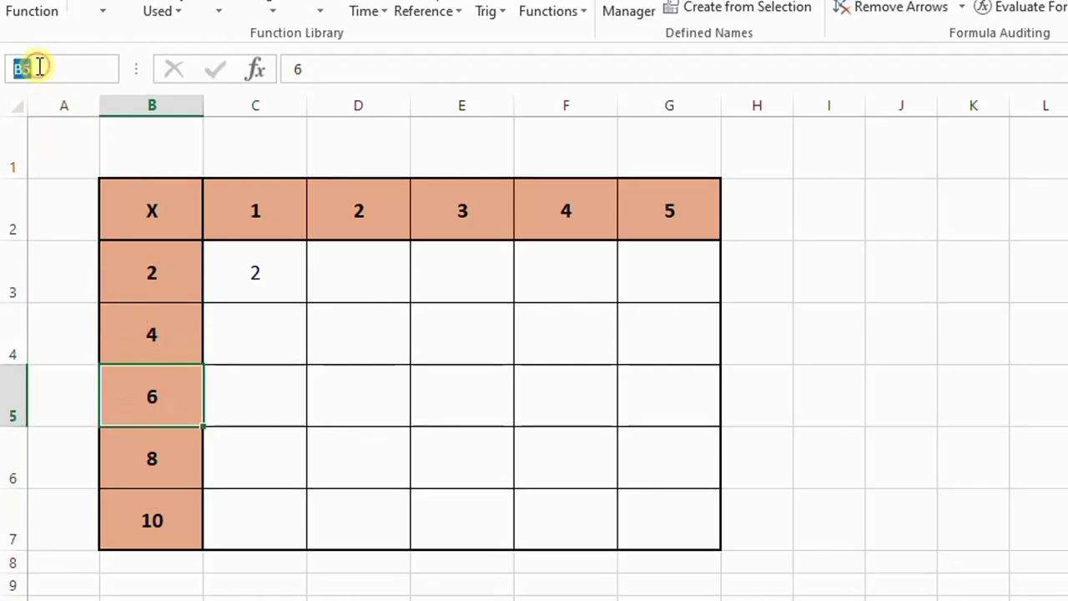
{"action": "left_click", "coordinate": [163, 472]}
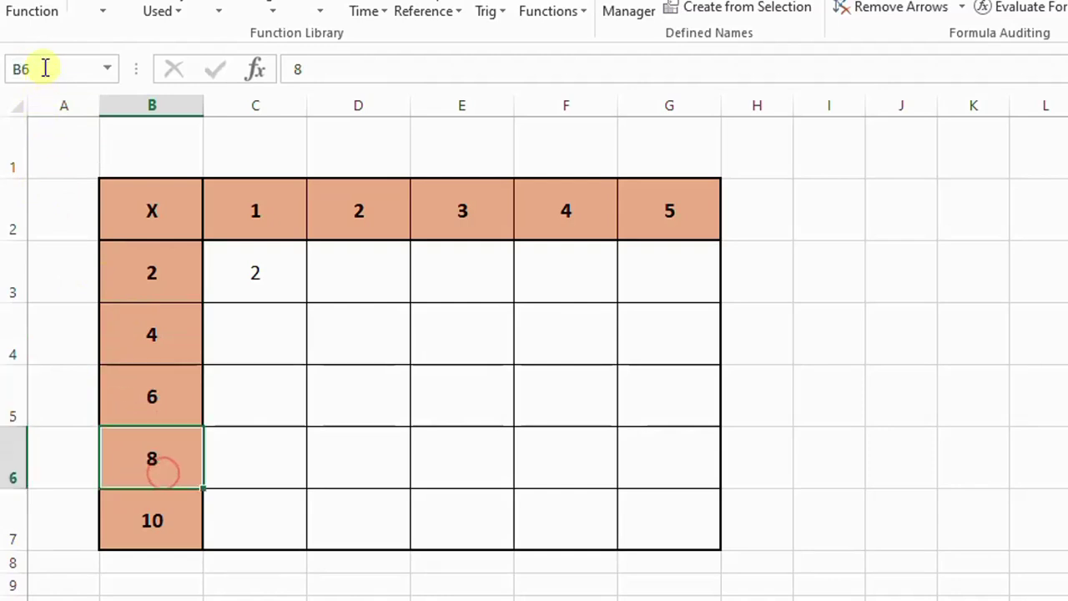
{"action": "left_click", "coordinate": [160, 518]}
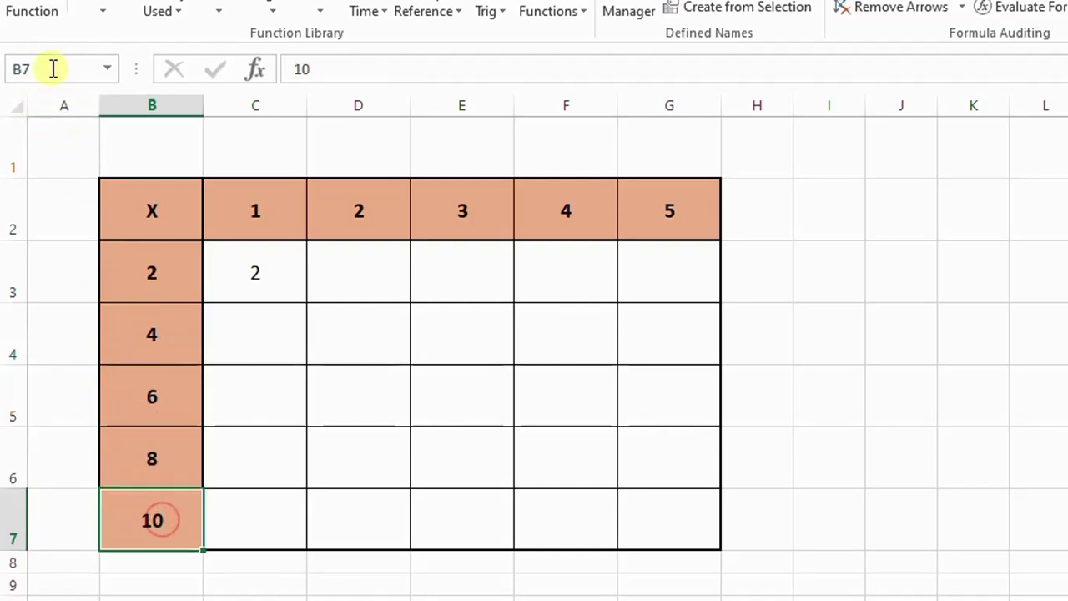
{"action": "left_click", "coordinate": [264, 278]}
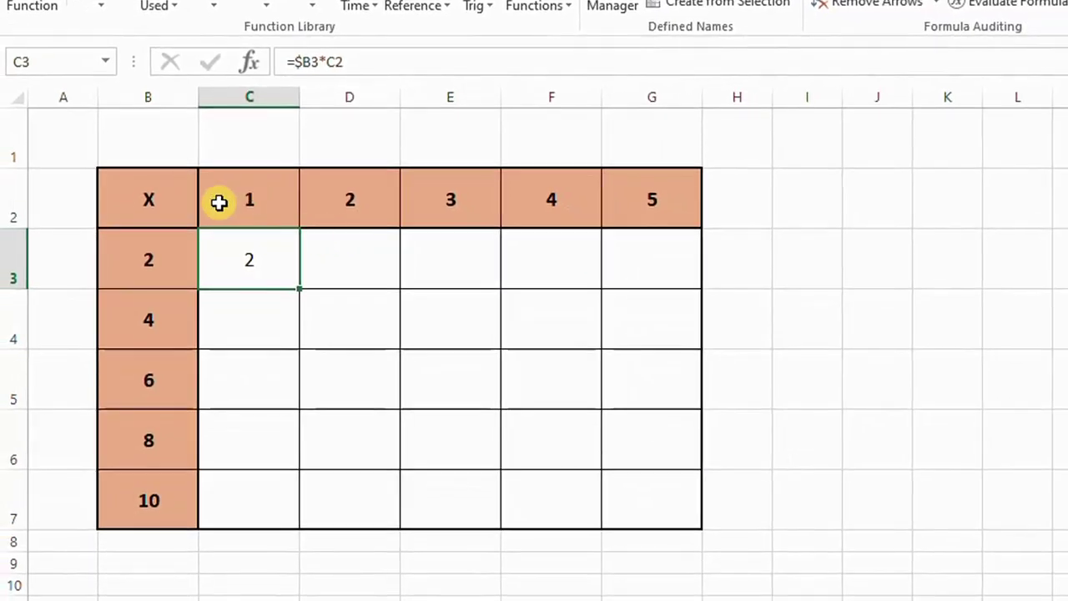
- Examine the cell references of column headers C2 to G2 to see which part must stay fixed
{"action": "left_click", "coordinate": [264, 204]}
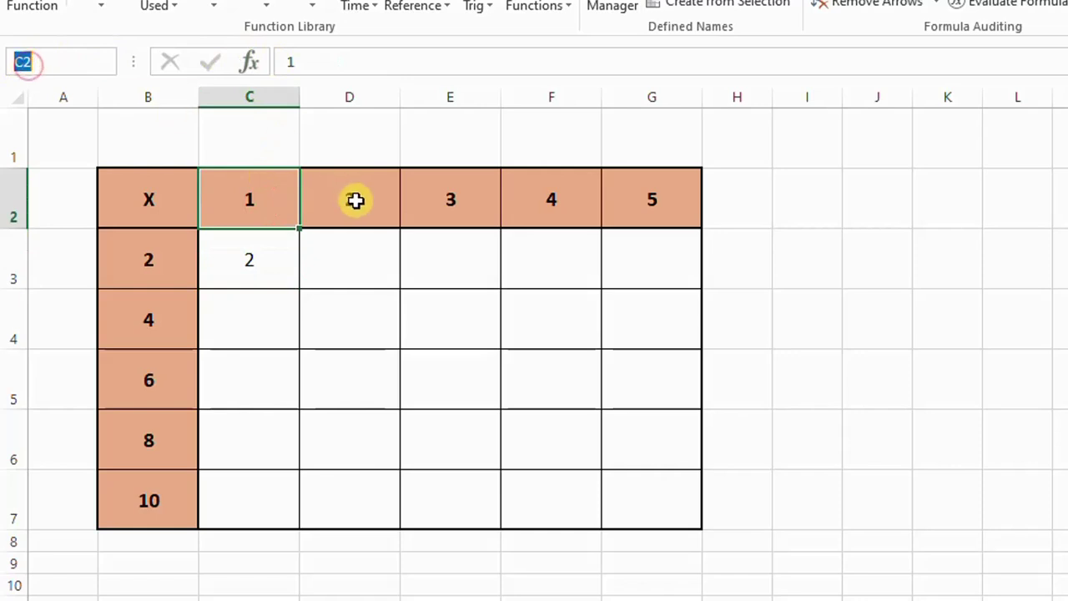
{"action": "left_click", "coordinate": [368, 201]}
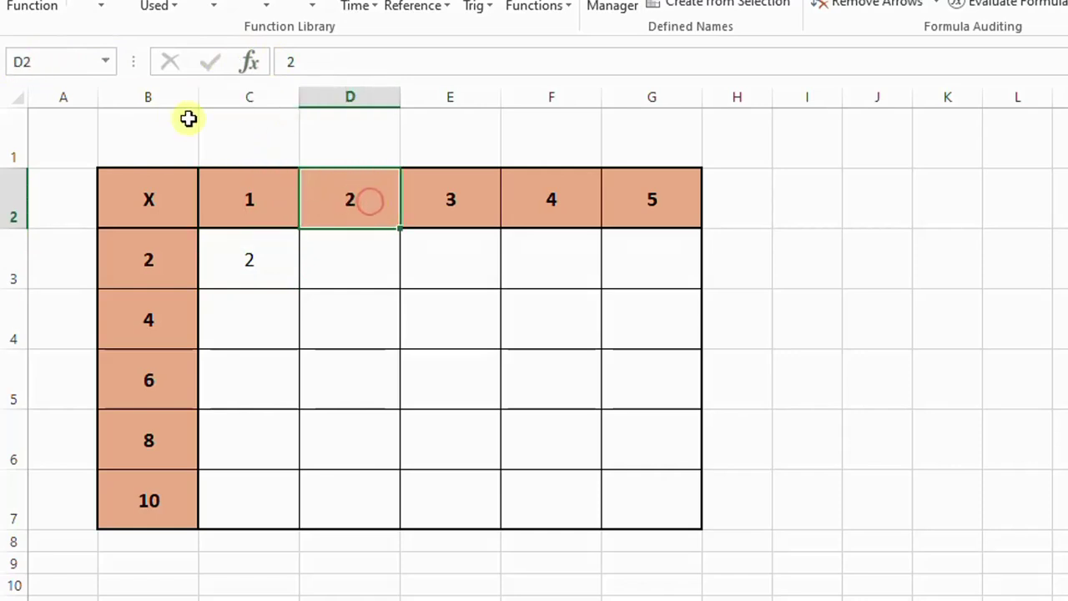
{"action": "left_click", "coordinate": [458, 199]}
{"action": "left_click", "coordinate": [65, 64]}
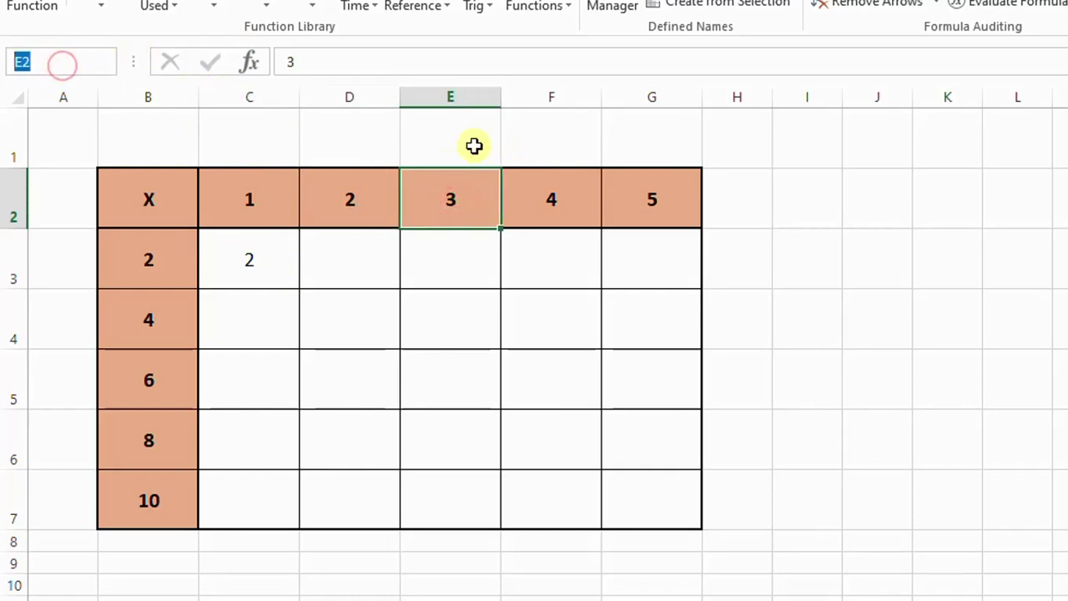
{"action": "left_click", "coordinate": [556, 190]}
{"action": "left_click", "coordinate": [29, 62]}
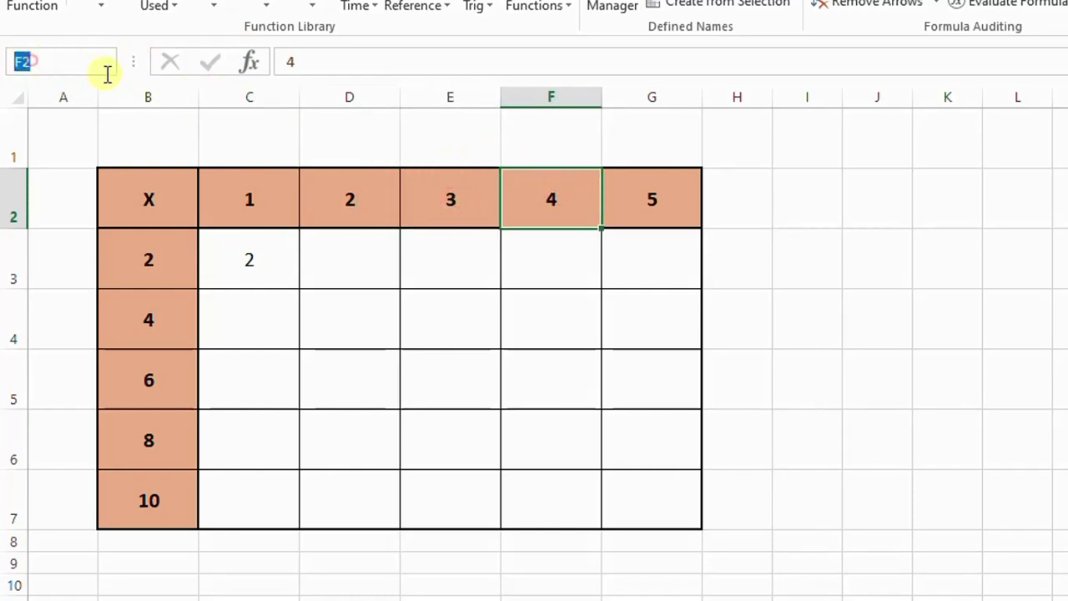
{"action": "left_click", "coordinate": [652, 196]}
{"action": "left_click", "coordinate": [47, 60]}
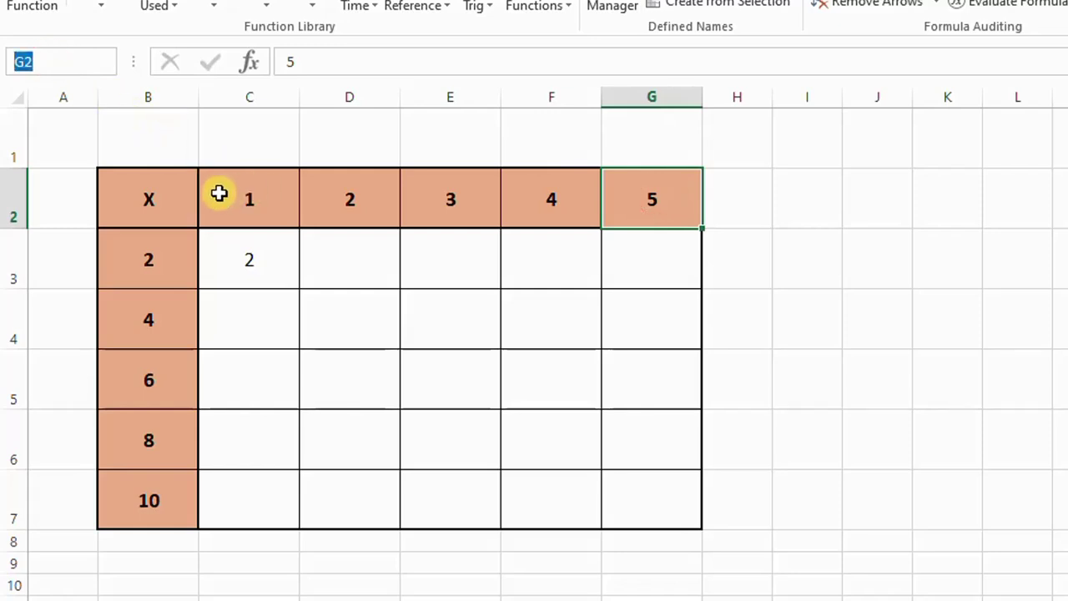
{"action": "left_click", "coordinate": [8, 197]}
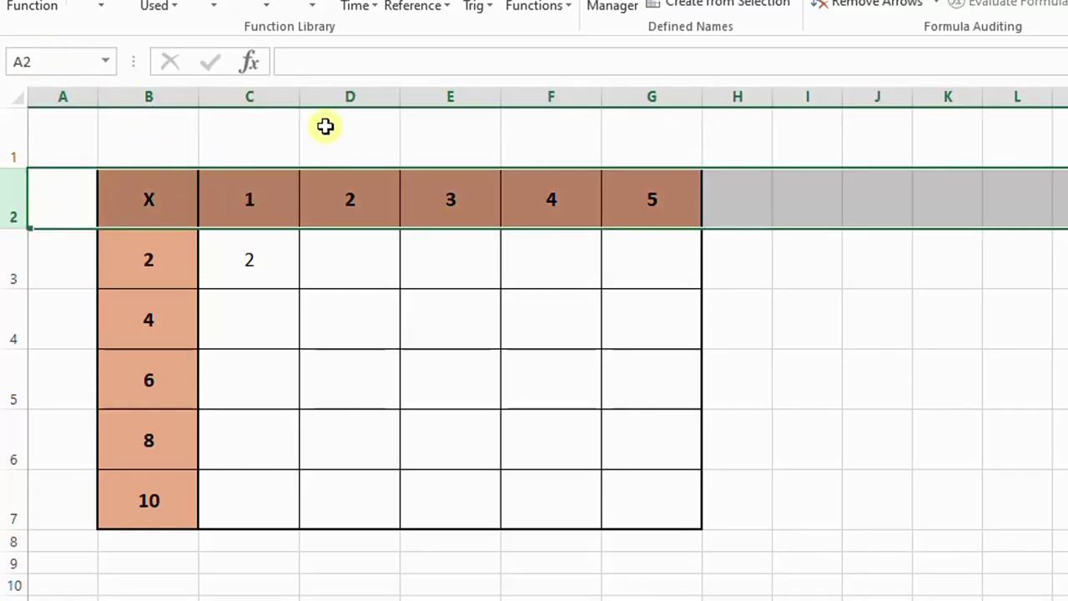
{"action": "left_click", "coordinate": [275, 199]}
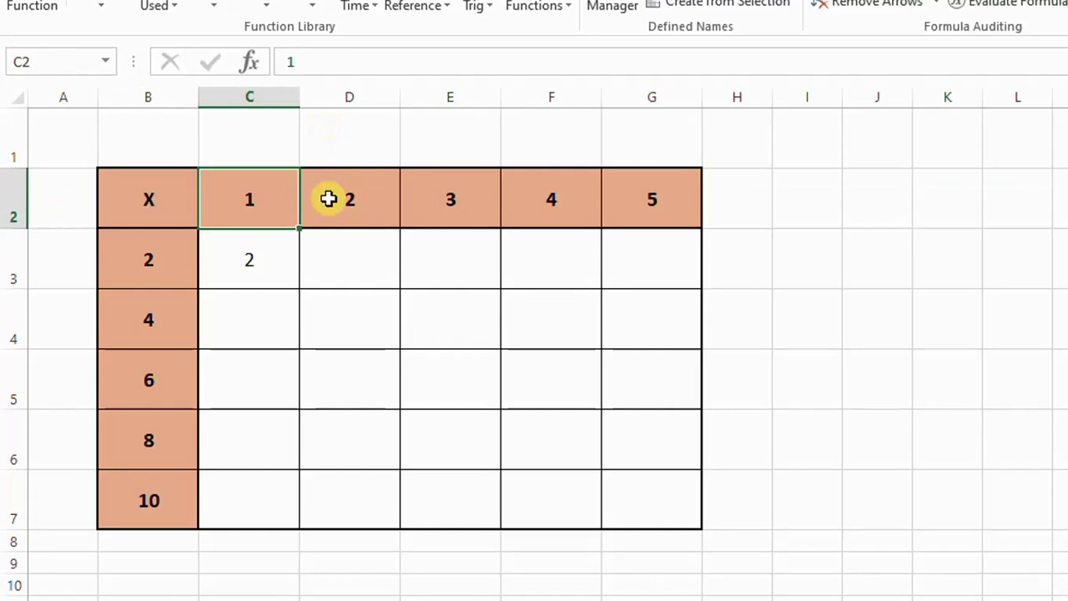
- Lock row 2 in C3's formula as =$B3*C$2 and fill it down through C7
{"action": "left_click", "coordinate": [266, 263]}
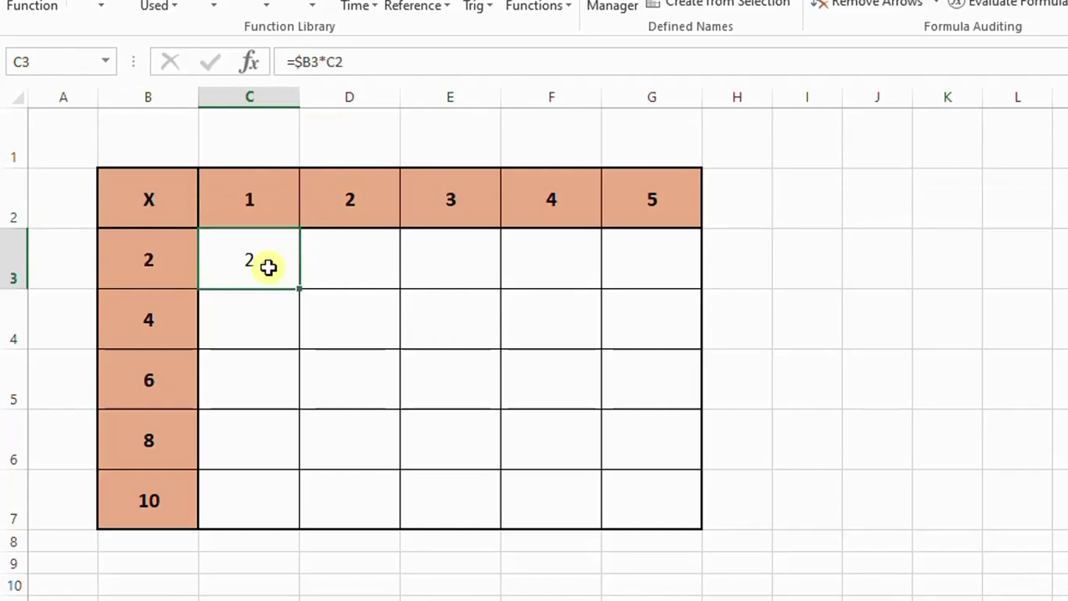
{"action": "left_click", "coordinate": [342, 62]}
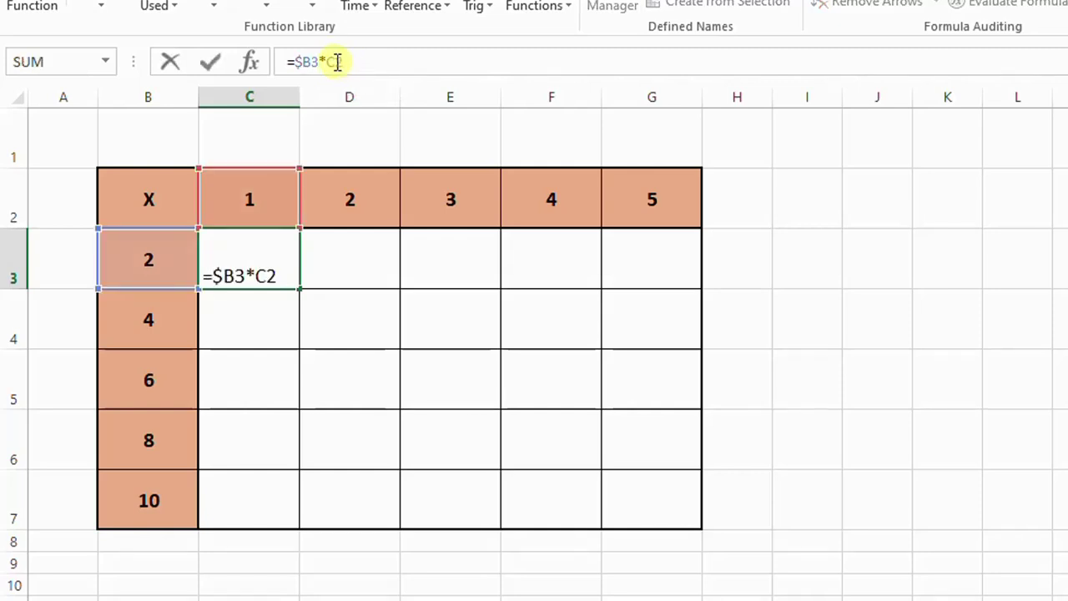
{"action": "key", "text": "F4"}
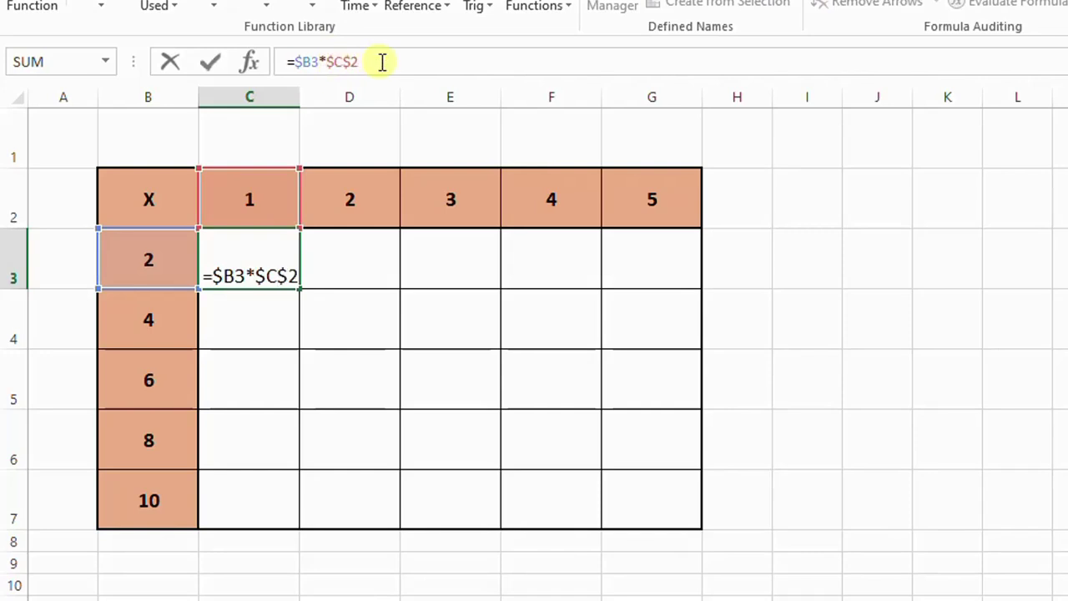
{"action": "key", "text": "F4"}
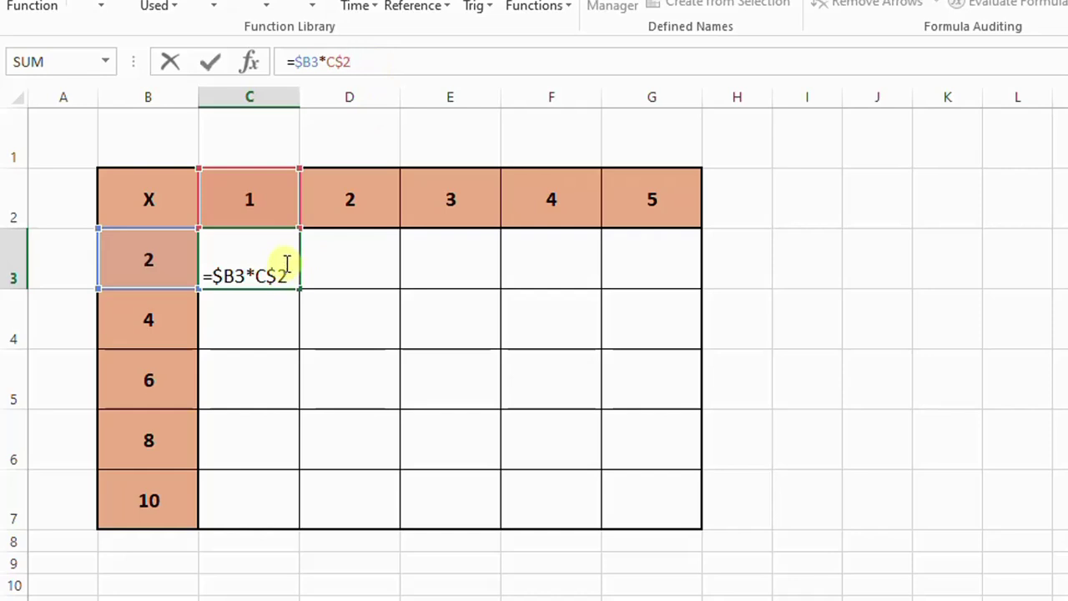
{"action": "key", "text": "Return"}
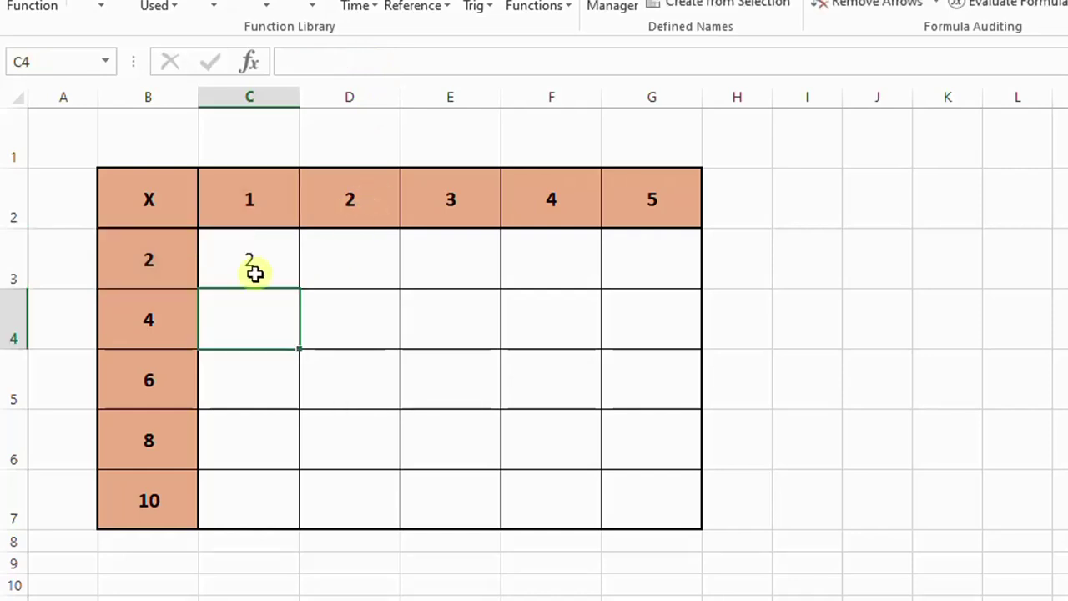
{"action": "left_click", "coordinate": [251, 269]}
{"action": "left_click_drag", "start_coordinate": [303, 288], "coordinate": [305, 534]}
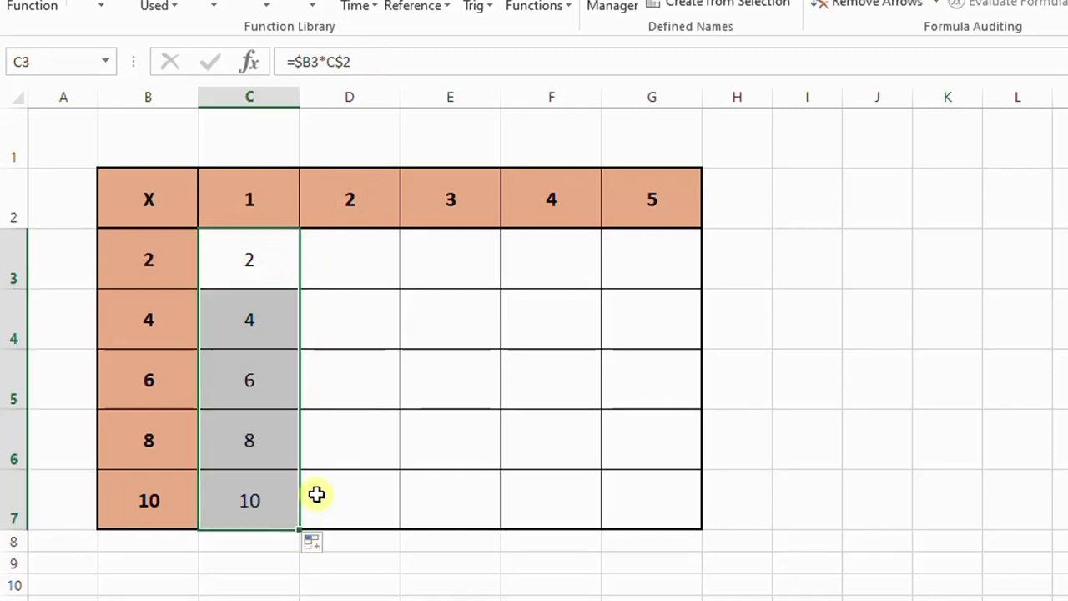
- Check the products in C3 to C6 against their row headers and the column header in C2
{"action": "left_click", "coordinate": [153, 265]}
{"action": "left_click", "coordinate": [276, 210]}
{"action": "left_click", "coordinate": [269, 255]}
{"action": "left_click", "coordinate": [159, 327]}
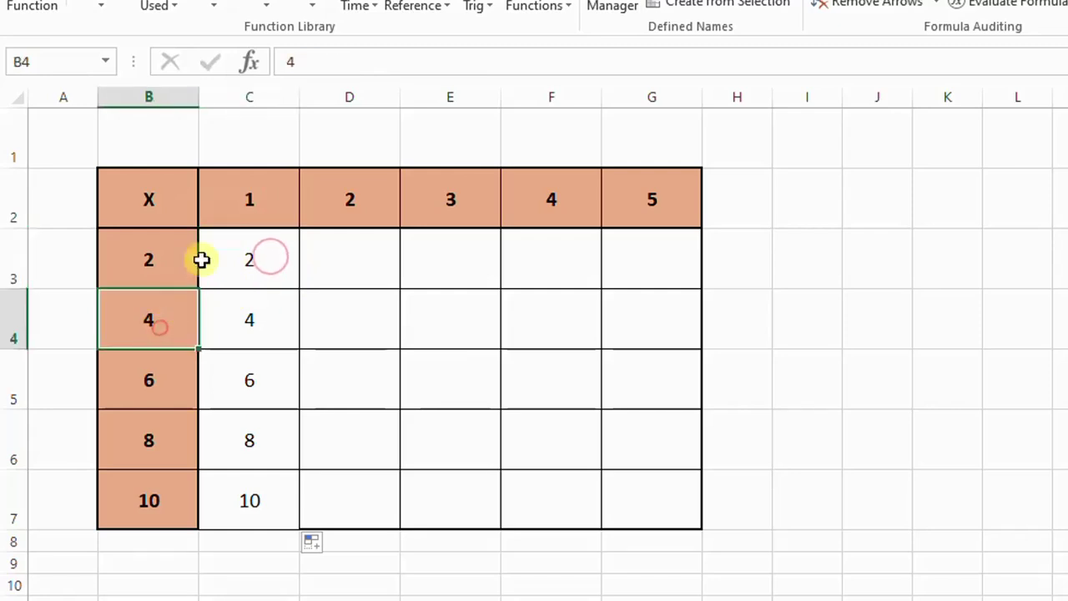
{"action": "left_click", "coordinate": [238, 203]}
{"action": "left_click", "coordinate": [252, 313]}
{"action": "left_click", "coordinate": [153, 381]}
{"action": "left_click", "coordinate": [235, 202]}
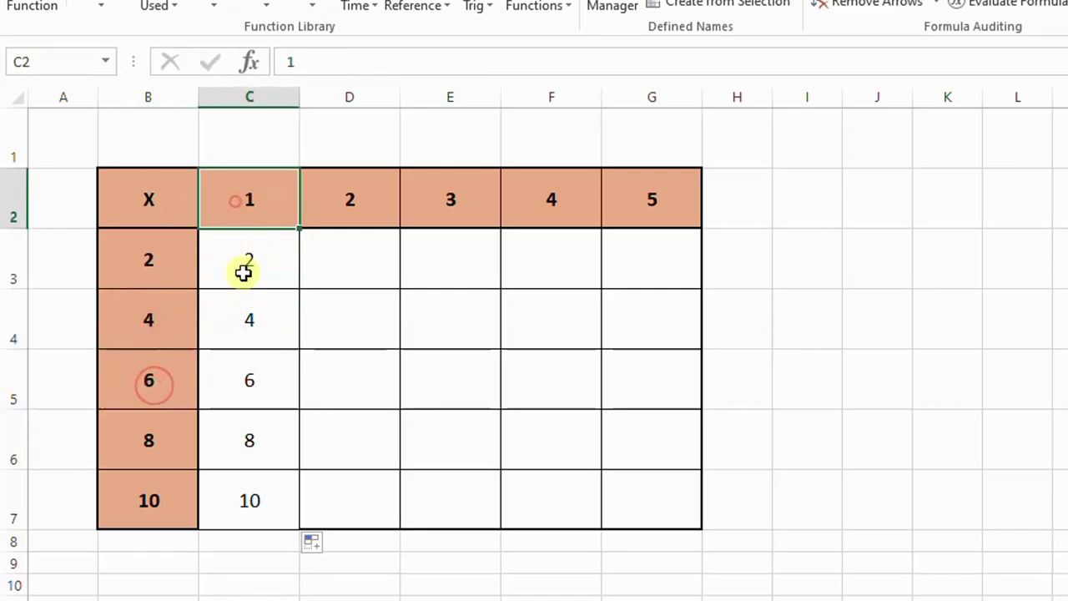
{"action": "left_click", "coordinate": [270, 374]}
{"action": "left_click", "coordinate": [166, 443]}
{"action": "left_click", "coordinate": [252, 223]}
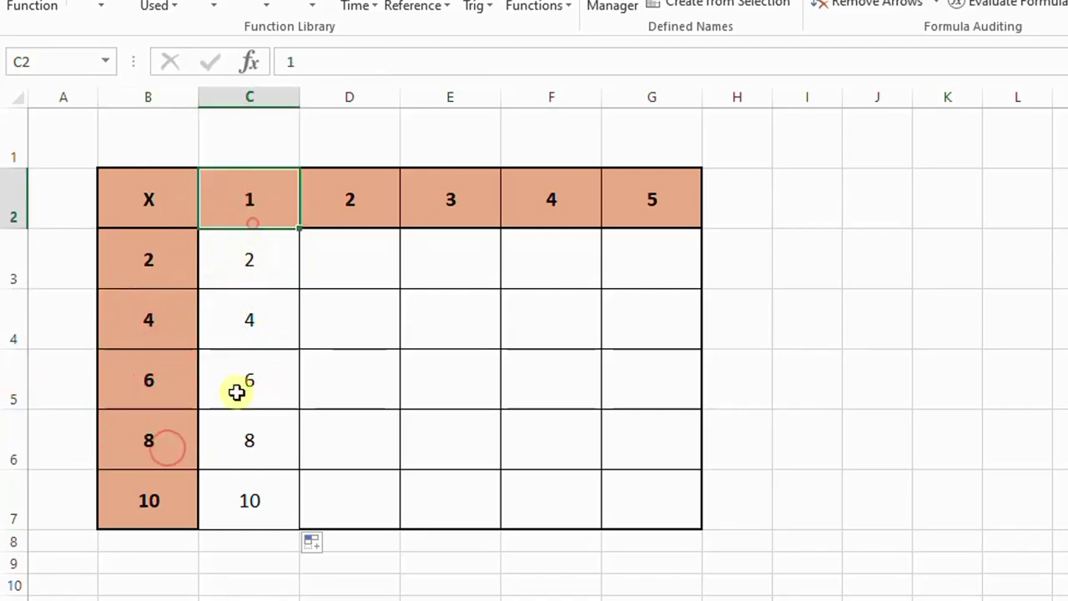
{"action": "left_click", "coordinate": [270, 439]}
{"action": "left_click", "coordinate": [167, 501]}
- Fill the formulas in C3:C7 across the multiplication table through column G
{"action": "left_click", "coordinate": [261, 259]}
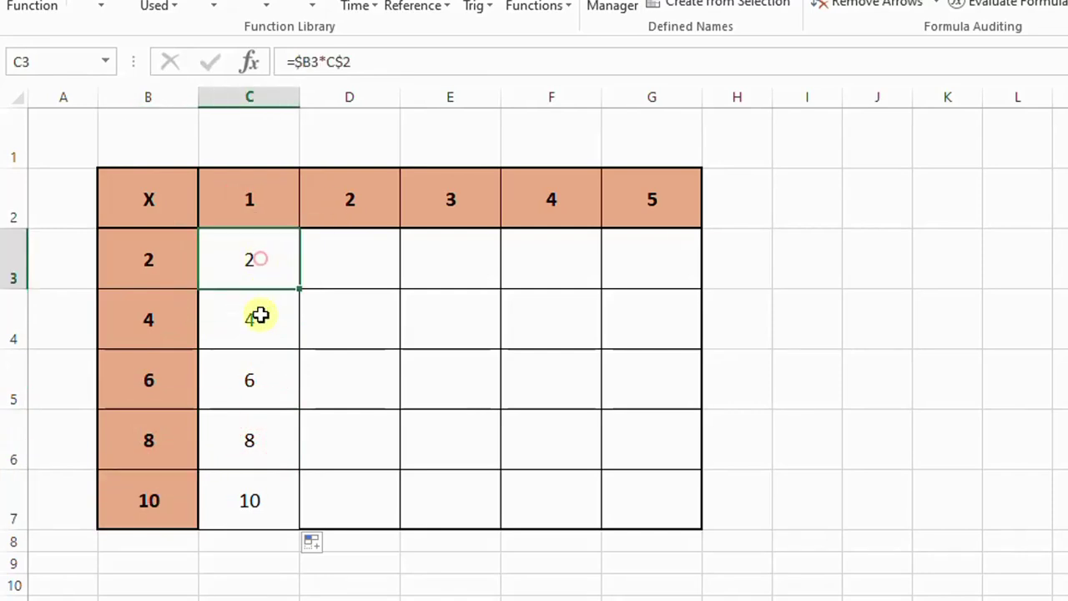
{"action": "left_click_drag", "start_coordinate": [260, 314], "coordinate": [270, 484]}
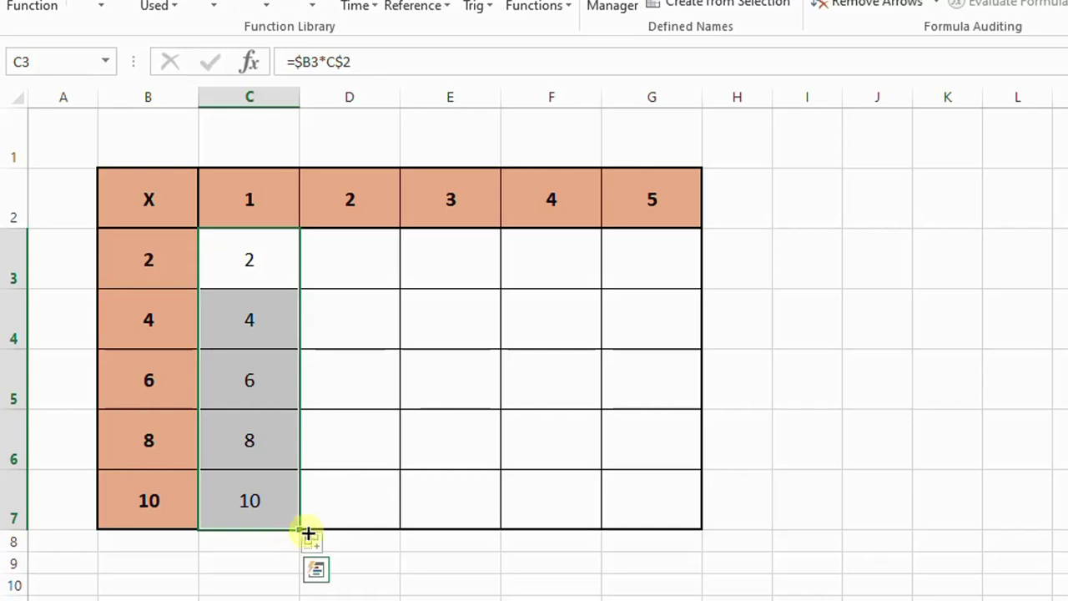
{"action": "left_click_drag", "start_coordinate": [308, 532], "coordinate": [663, 521]}
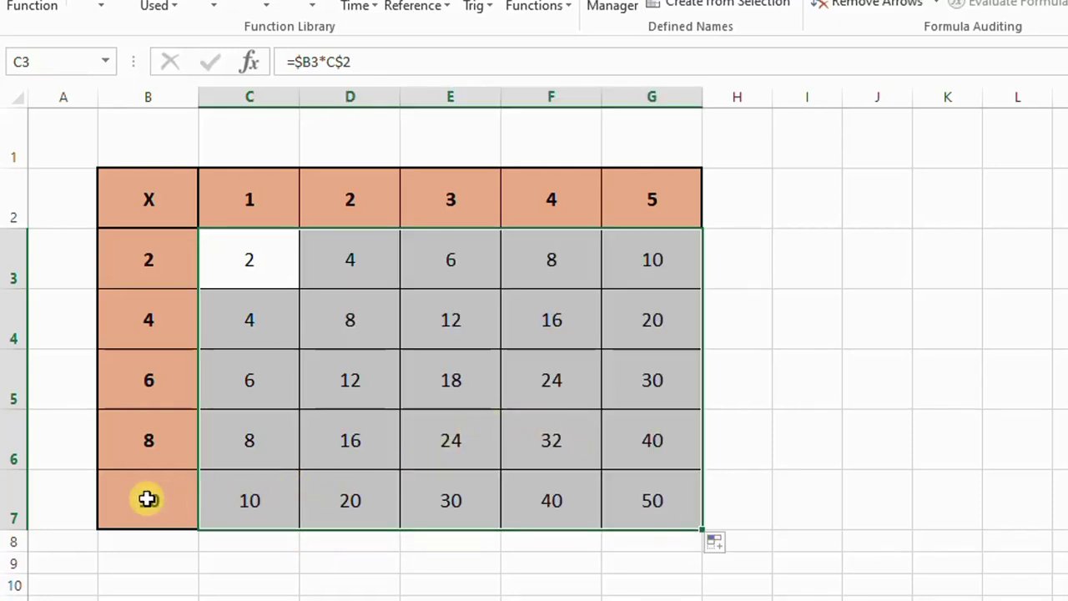
- Check the products in G7, F7, E7 and E4 against their row and column headers
{"action": "left_click", "coordinate": [144, 499]}
{"action": "left_click", "coordinate": [613, 196]}
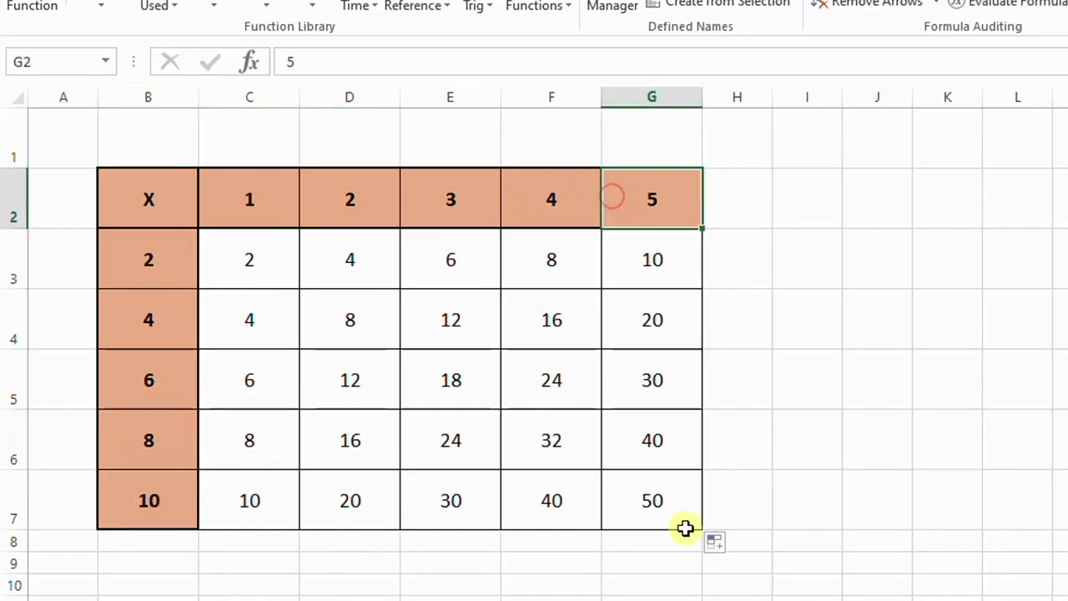
{"action": "left_click", "coordinate": [655, 506]}
{"action": "left_click", "coordinate": [158, 498]}
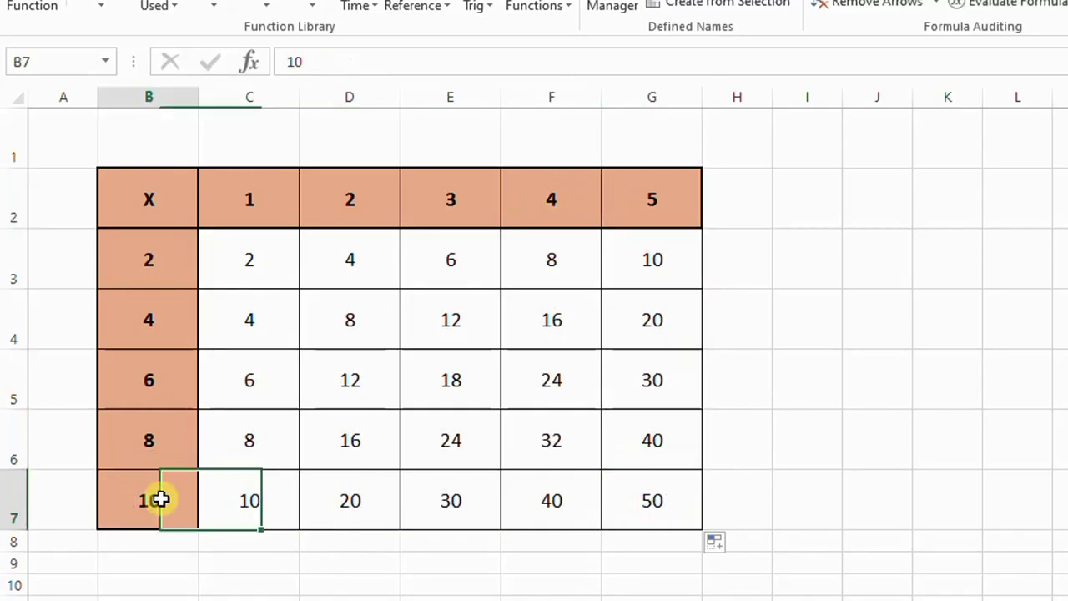
{"action": "left_click", "coordinate": [552, 202]}
{"action": "left_click", "coordinate": [551, 502]}
{"action": "left_click", "coordinate": [153, 503]}
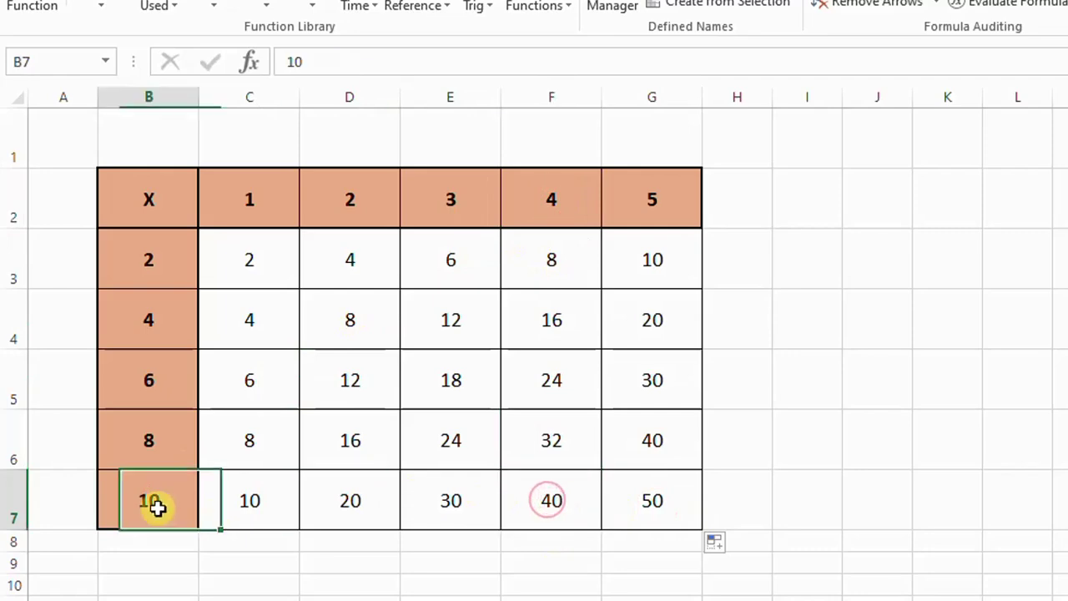
{"action": "left_click", "coordinate": [449, 207]}
{"action": "left_click", "coordinate": [436, 483]}
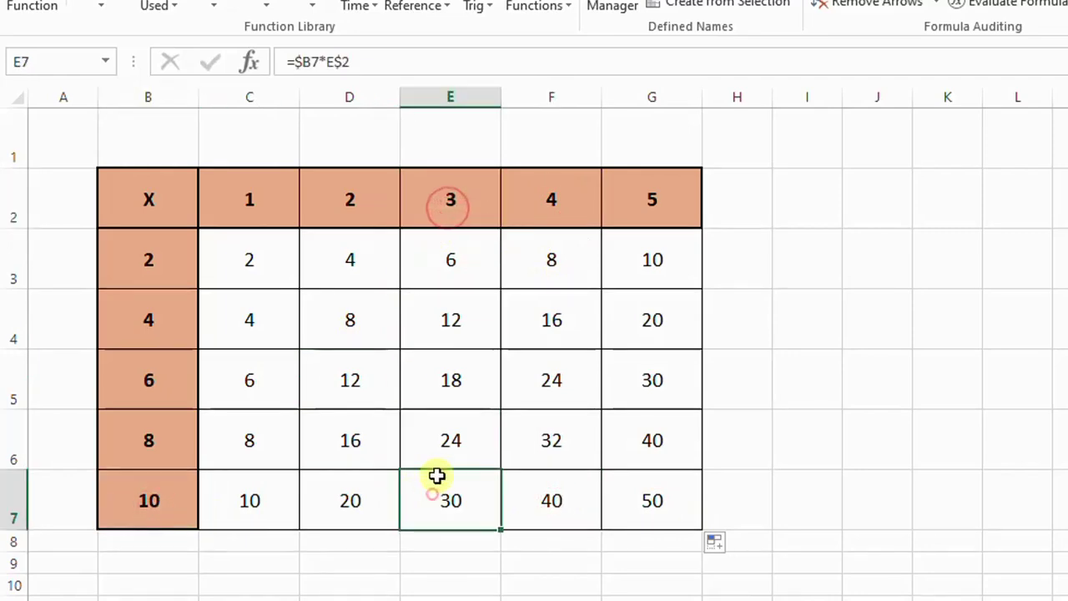
{"action": "left_click", "coordinate": [155, 318]}
{"action": "left_click", "coordinate": [455, 207]}
{"action": "left_click", "coordinate": [453, 320]}
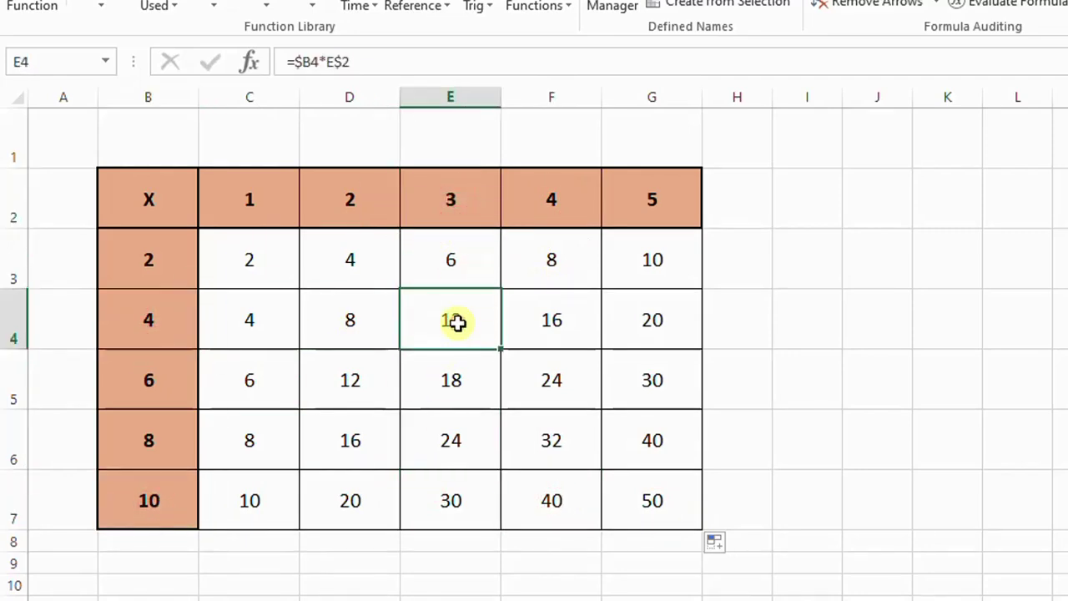